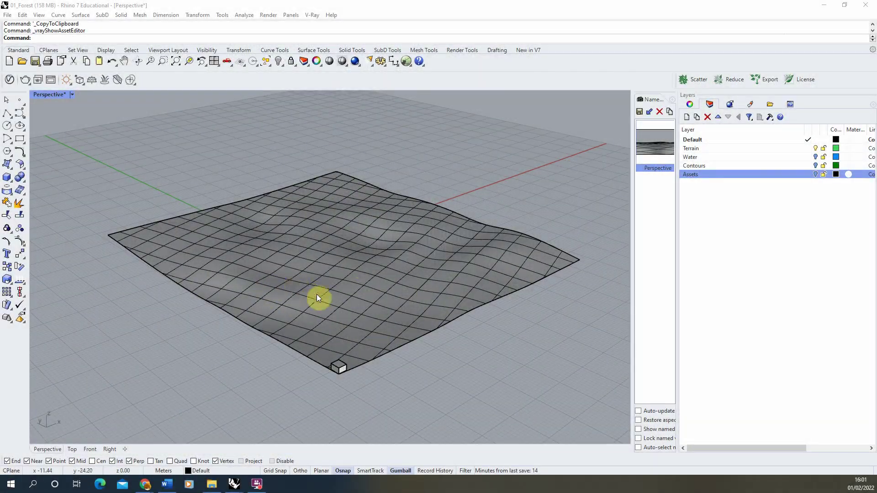
# - Show the Contours layer, inspect the contour lines against the terrain, and hide the layer again
pyautogui.moveTo(283, 297); pyautogui.dragTo(321, 233, button='right')
pyautogui.click(814, 166)
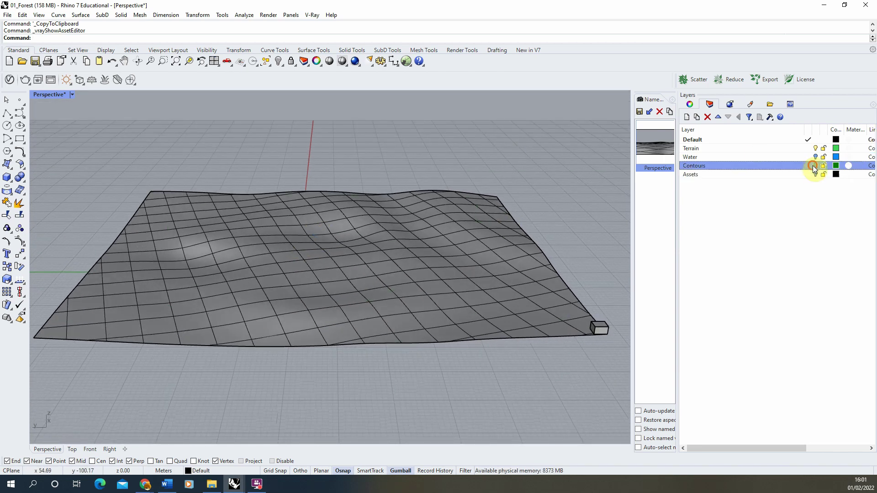
pyautogui.moveTo(613, 224); pyautogui.dragTo(366, 222, button='right')
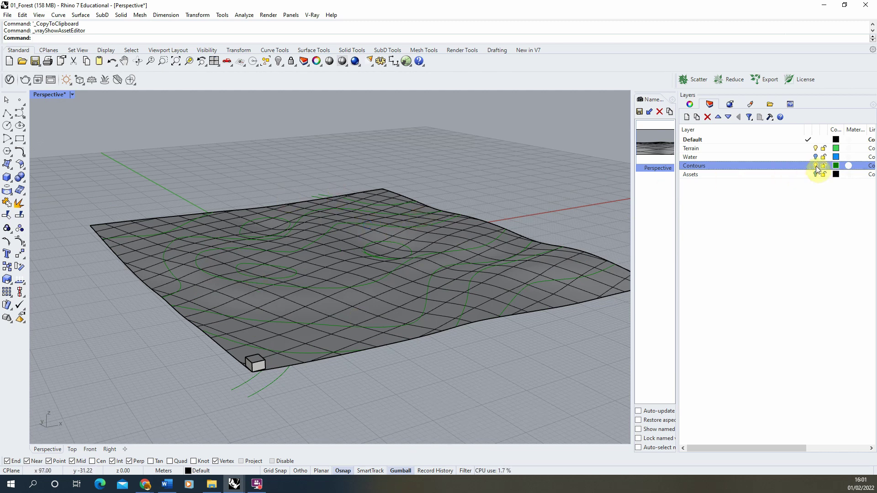
pyautogui.click(815, 167)
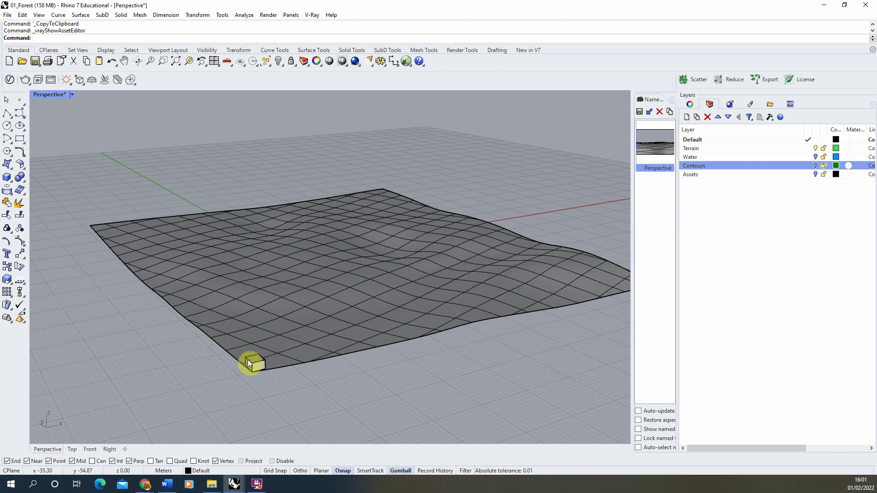
# - Restore the saved Perspective view and run a V-Ray test render of the untextured terrain, stopping it early
pyautogui.doubleClick(654, 147)
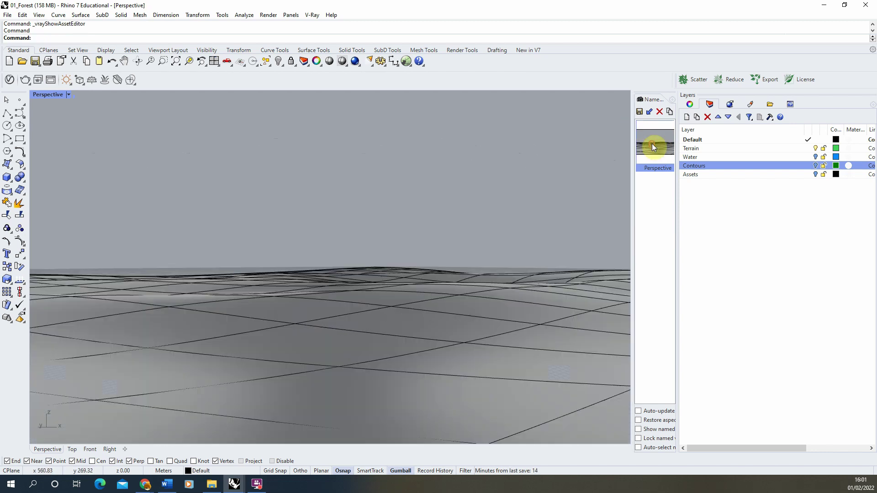
pyautogui.click(10, 82)
pyautogui.click(193, 134)
pyautogui.click(175, 133)
pyautogui.moveTo(408, 87); pyautogui.dragTo(347, 81)
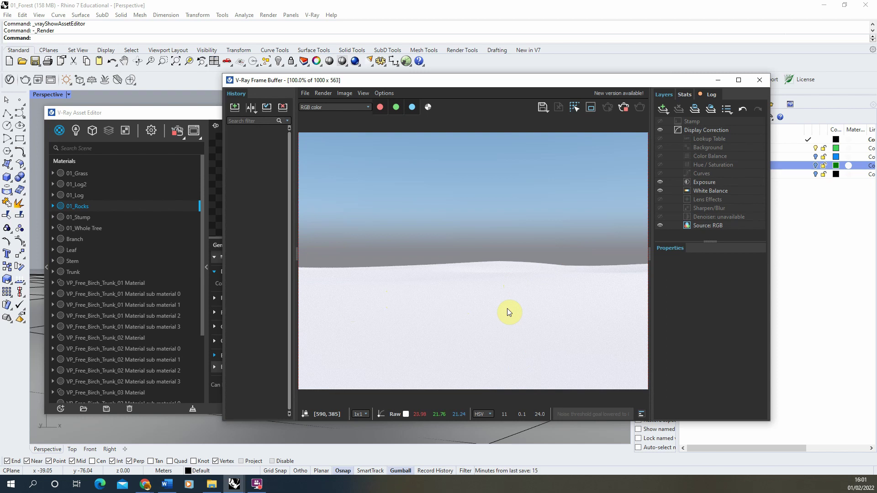
pyautogui.click(624, 108)
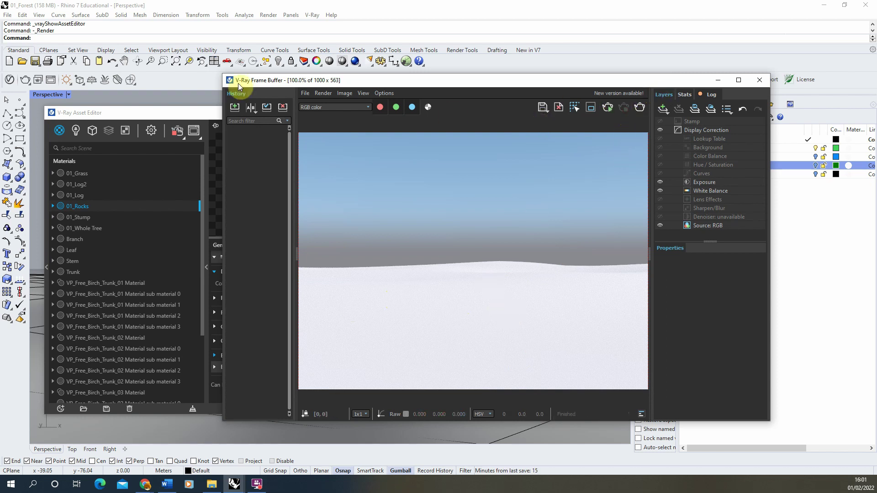
# - Minimize the V-Ray Frame Buffer and Asset Editor and return to an overview of the whole terrain
pyautogui.click(196, 116)
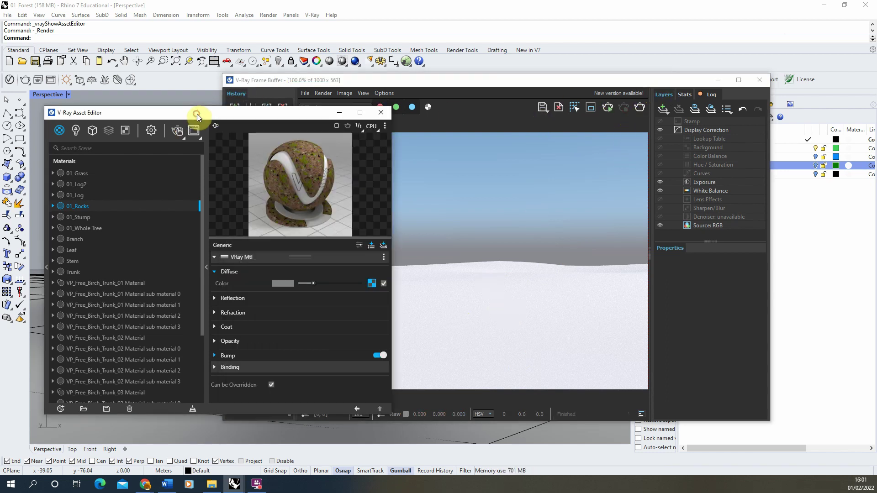
pyautogui.click(717, 80)
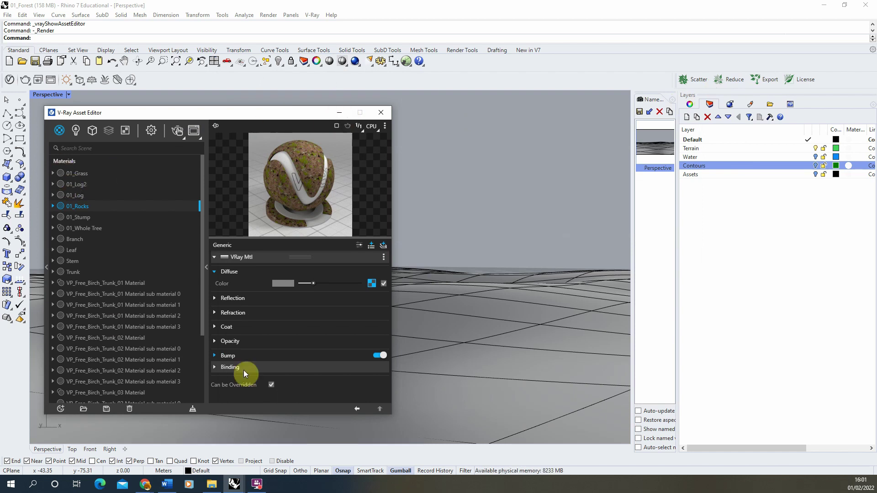
pyautogui.click(340, 113)
pyautogui.moveTo(345, 117)
pyautogui.mouseDown(button='right')
pyautogui.moveTo(340, 229)
pyautogui.moveTo(294, 277)
pyautogui.moveTo(341, 276)
pyautogui.moveTo(205, 306)
pyautogui.mouseUp(button='right')
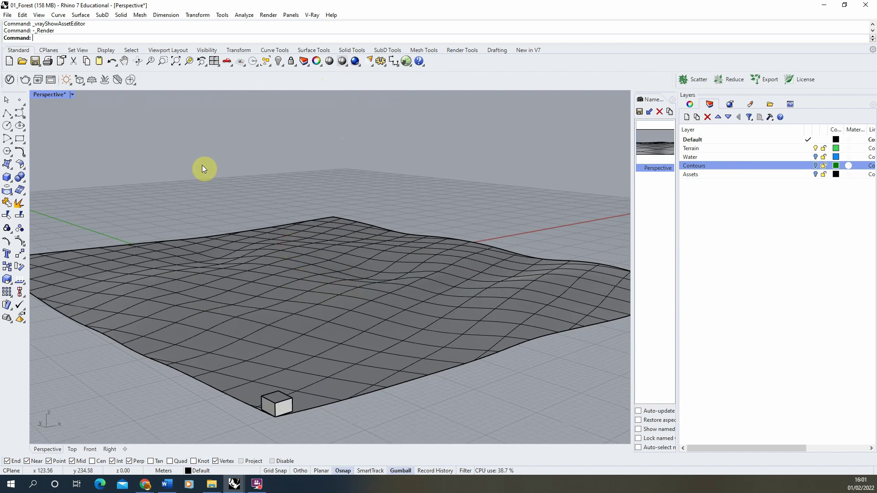
# - Create a new generic material in the V-Ray Asset Editor and name it "01_Forest Floor"
pyautogui.click(9, 80)
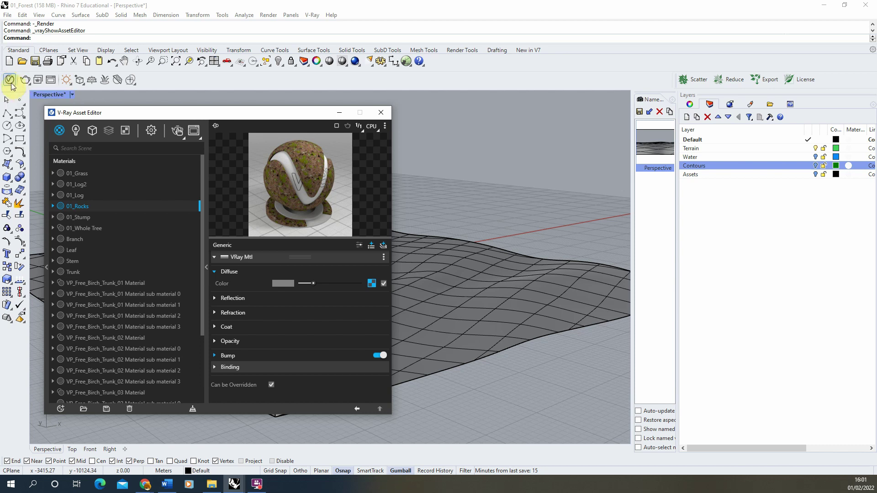
pyautogui.click(312, 16)
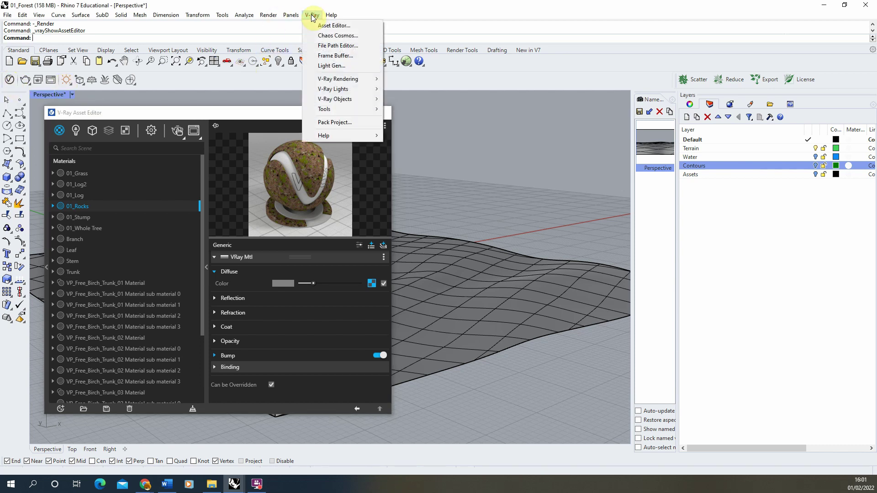
pyautogui.click(99, 112)
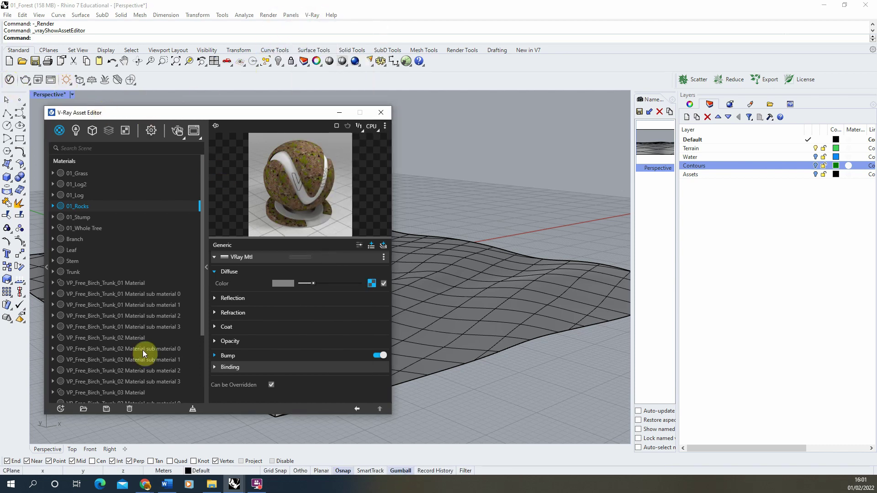
pyautogui.click(61, 410)
pyautogui.moveTo(76, 397)
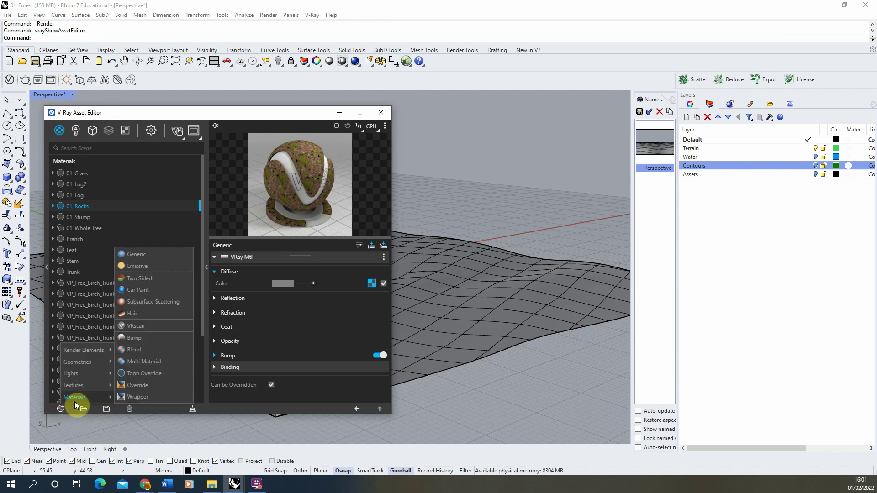
pyautogui.click(140, 254)
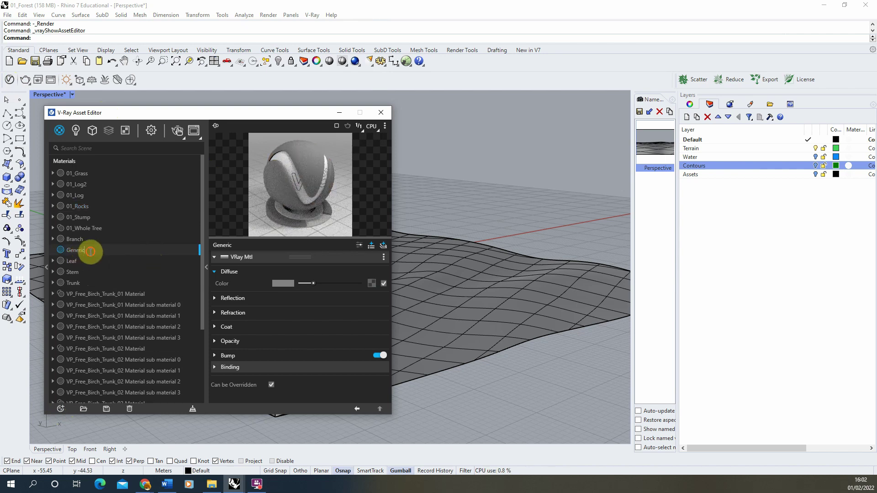
pyautogui.write('01_Forest Floor')
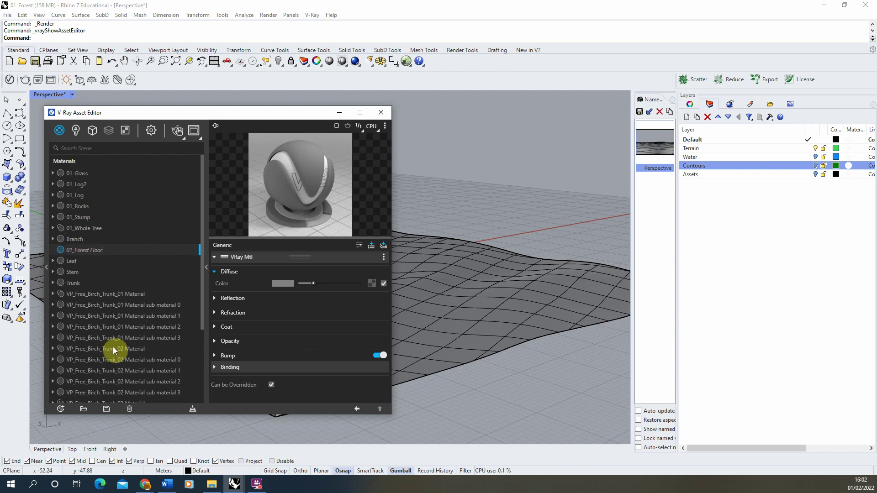
pyautogui.press('Return')
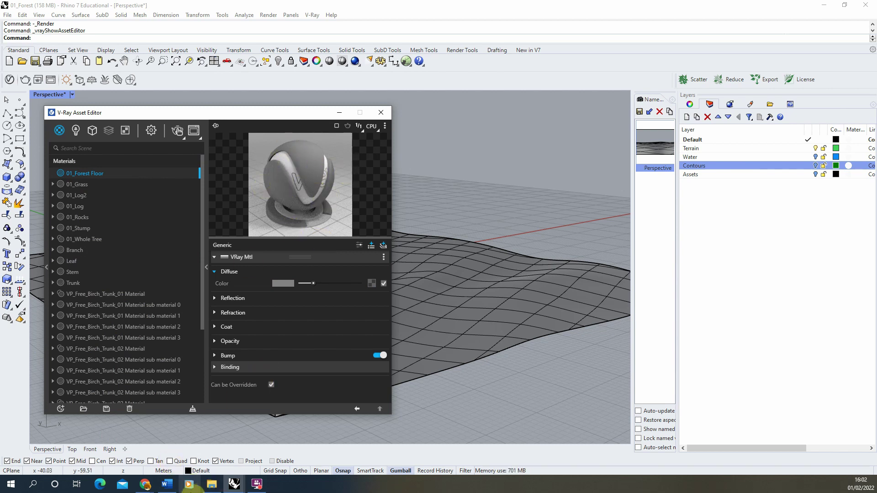
# - Switch to File Explorer, open the Ground folder inside Textures, and preview the olsetpp_4K_Albedo image
pyautogui.click(212, 488)
pyautogui.click(264, 165)
pyautogui.doubleClick(264, 165)
pyautogui.doubleClick(252, 156)
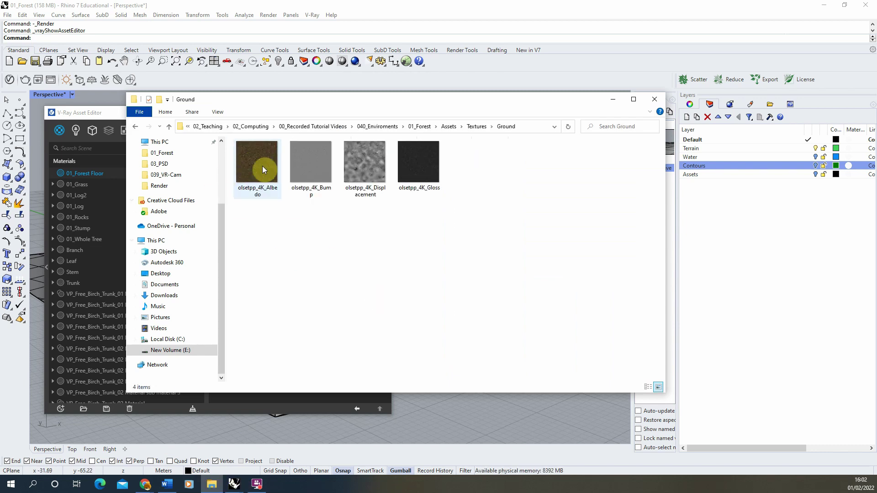
pyautogui.doubleClick(267, 167)
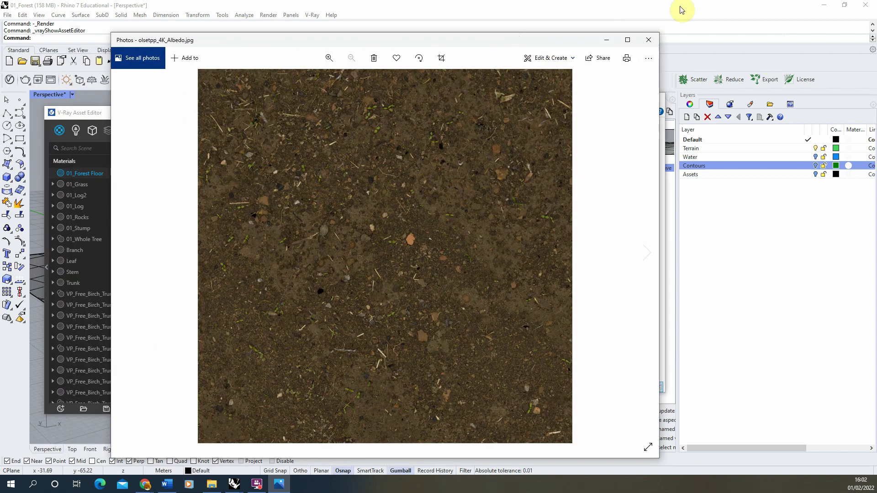
pyautogui.click(648, 40)
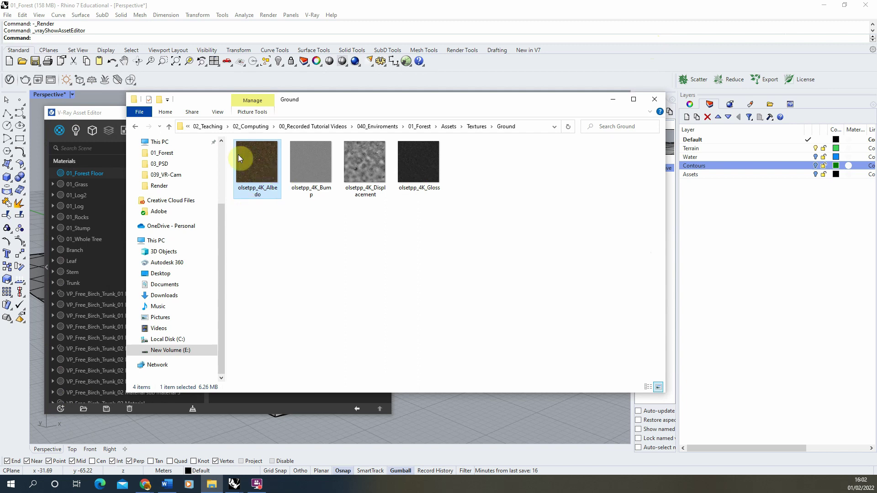
# - Display the Ground folder's files as extra large icons and examine the albedo, bump, displacement and gloss maps
pyautogui.rightClick(322, 212)
pyautogui.moveTo(378, 221)
pyautogui.click(411, 215)
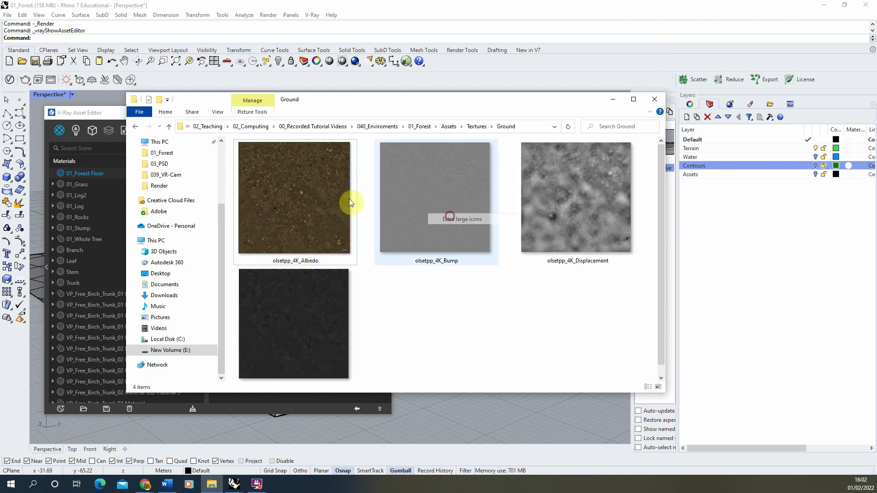
pyautogui.scroll(-1, 319, 326)
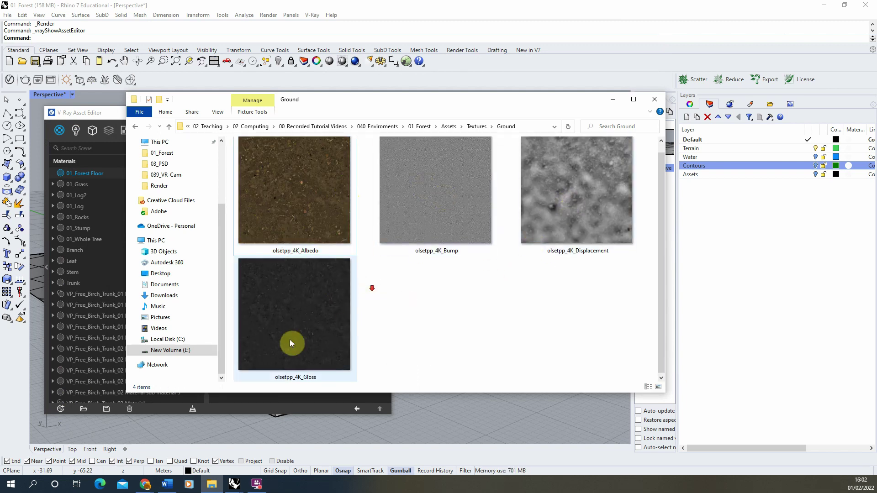
pyautogui.scroll(1, 304, 329)
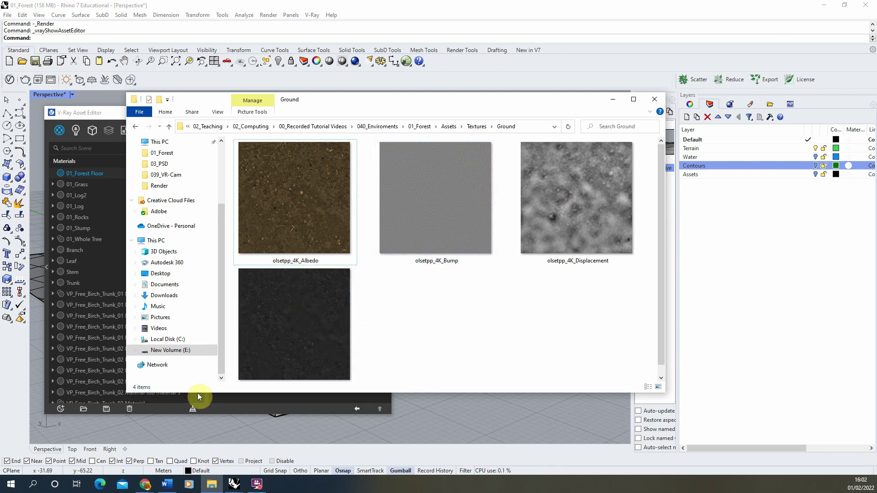
# - Switch to Chrome and browse the forest ground and leaf materials in the textures.com 3D Scans library
pyautogui.click(147, 487)
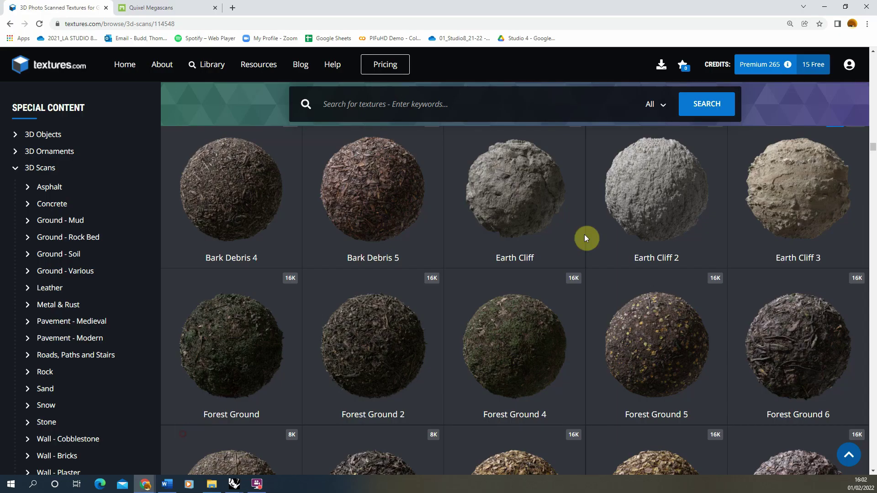
pyautogui.click(193, 445)
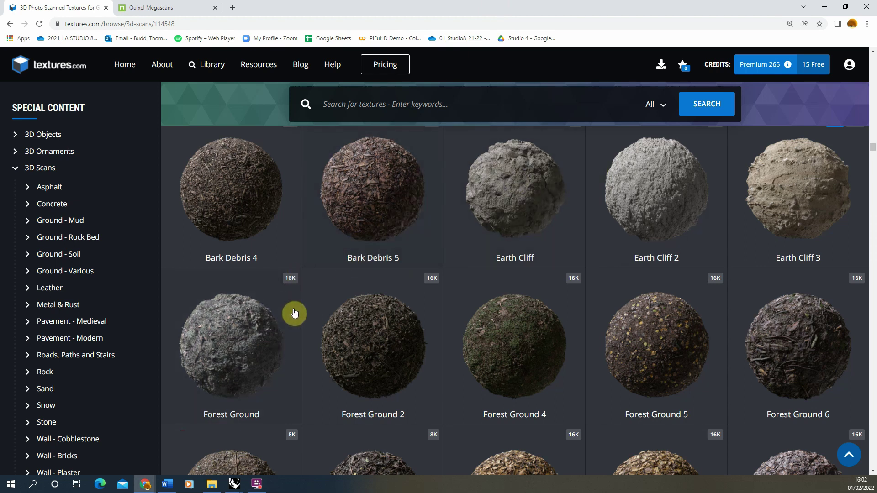
pyautogui.scroll(-1, 446, 288)
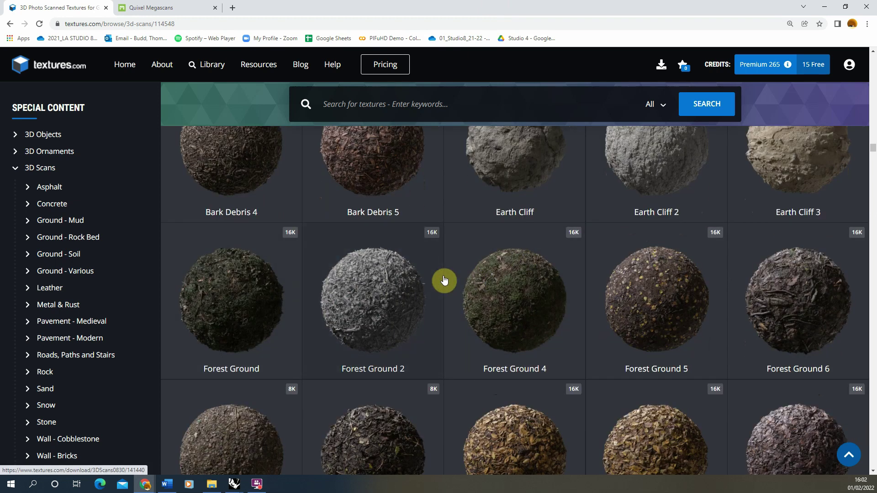
pyautogui.scroll(-2, 405, 294)
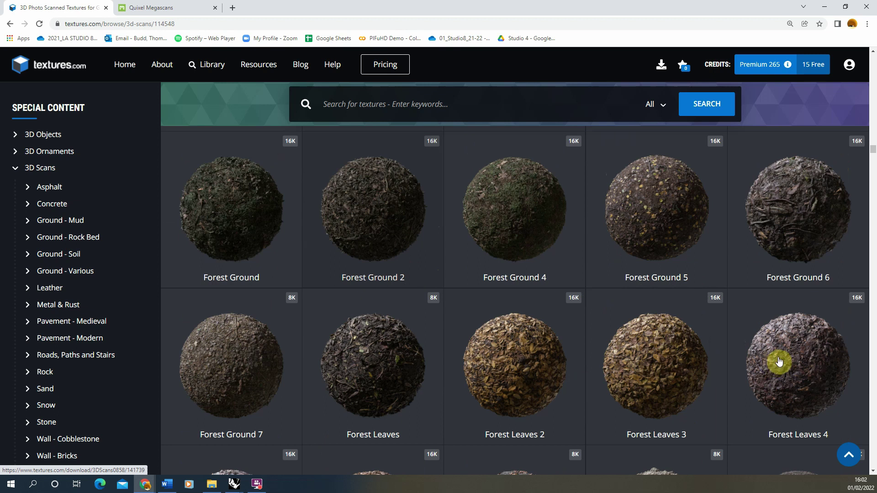
pyautogui.scroll(-3, 347, 313)
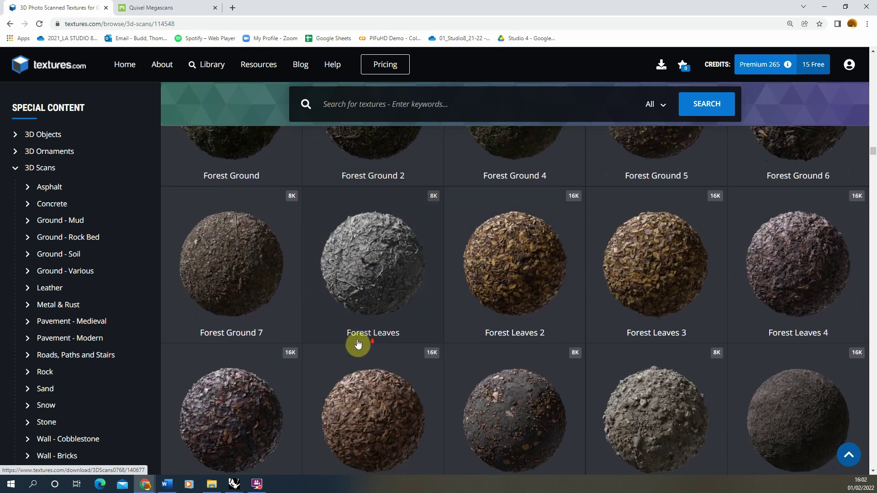
pyautogui.scroll(1, 496, 260)
pyautogui.scroll(-4, 544, 239)
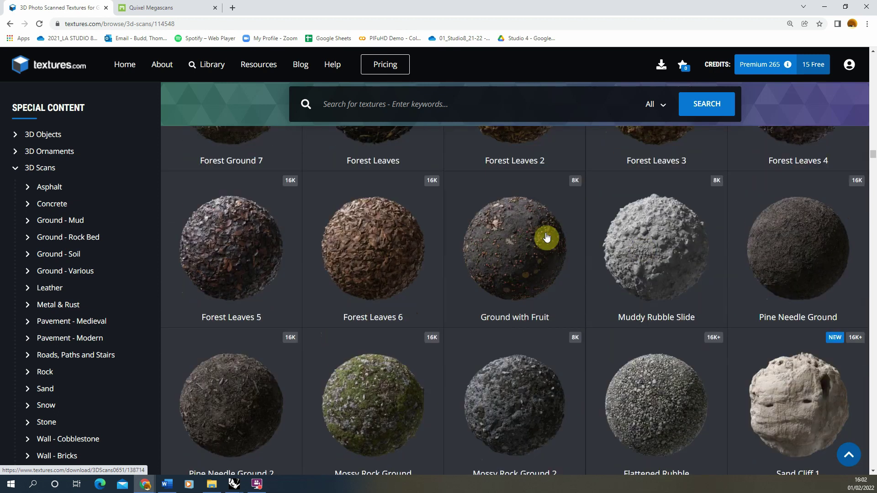
pyautogui.scroll(-2, 390, 256)
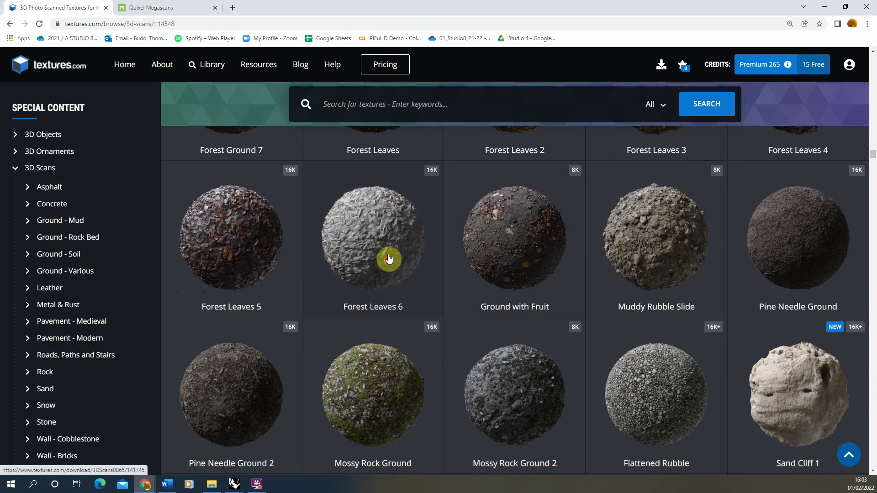
pyautogui.scroll(10, 389, 258)
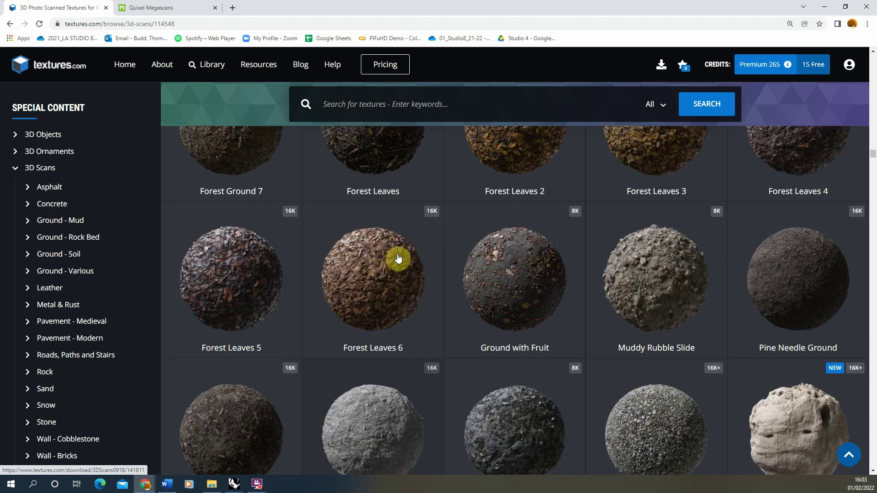
pyautogui.scroll(4, 475, 216)
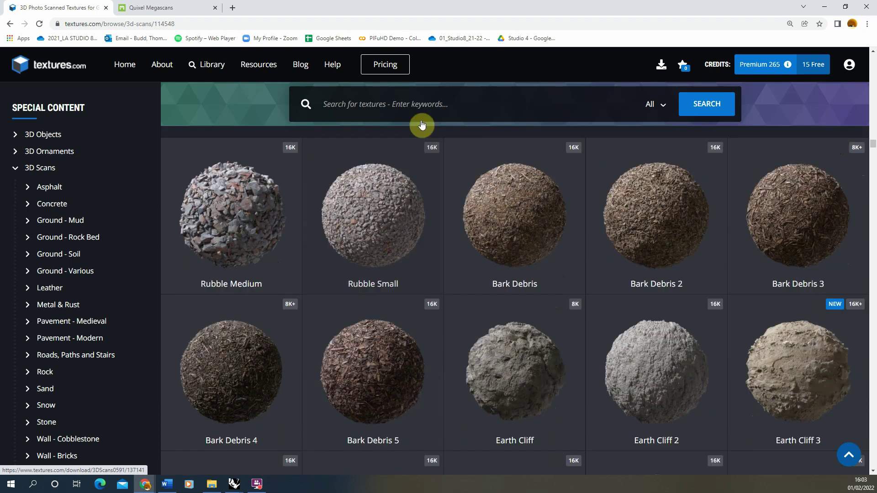
pyautogui.click(825, 8)
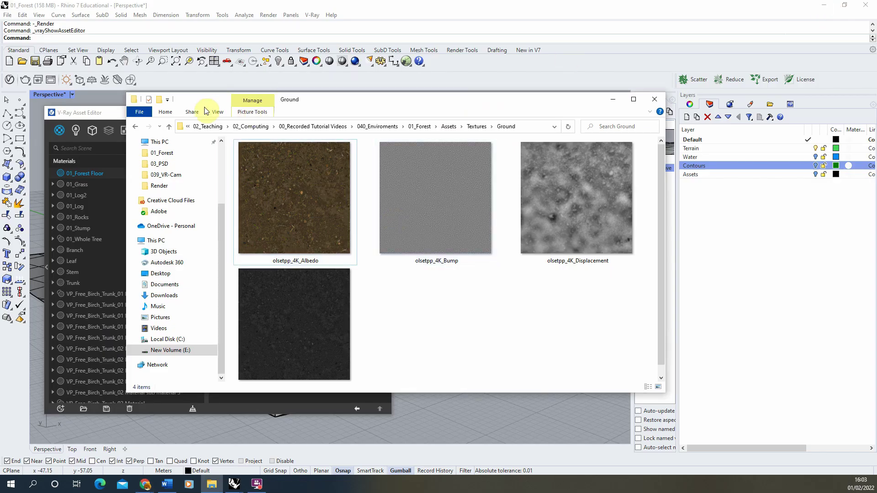
# - Select the full path of the Ground textures folder and return to the V-Ray Asset Editor
pyautogui.click(532, 127)
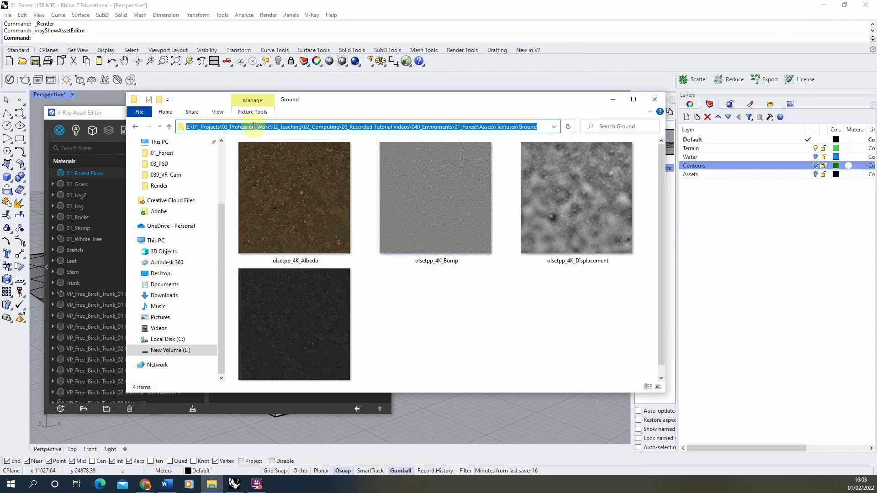
pyautogui.click(100, 109)
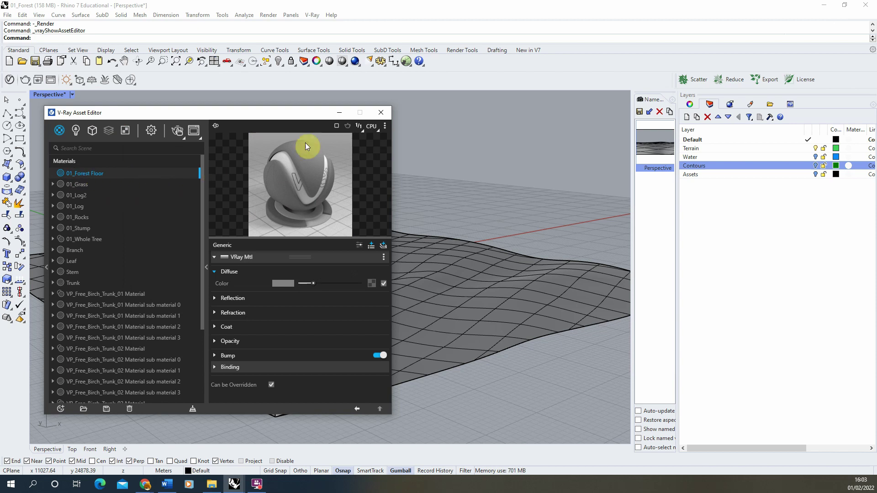
pyautogui.moveTo(244, 113); pyautogui.dragTo(282, 108)
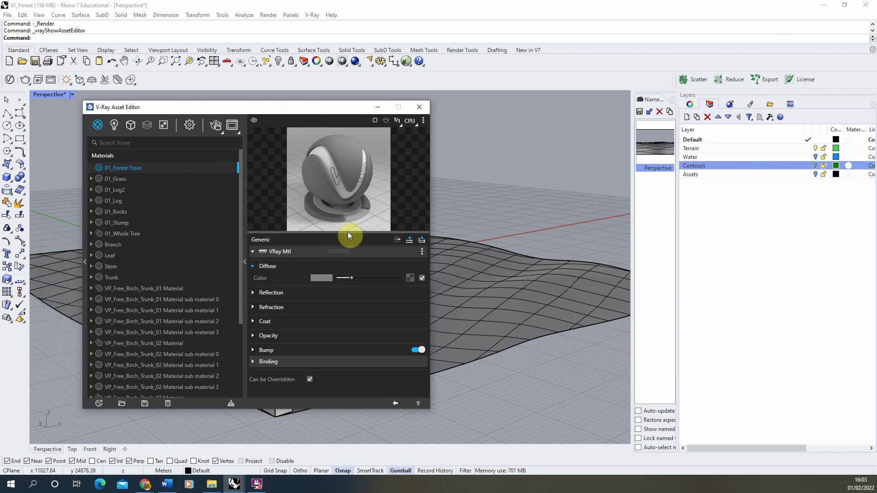
# - Load olsetpp_4K_Albedo from the Ground textures folder as a bitmap for the 01_Forest Floor material's diffuse color
pyautogui.click(410, 278)
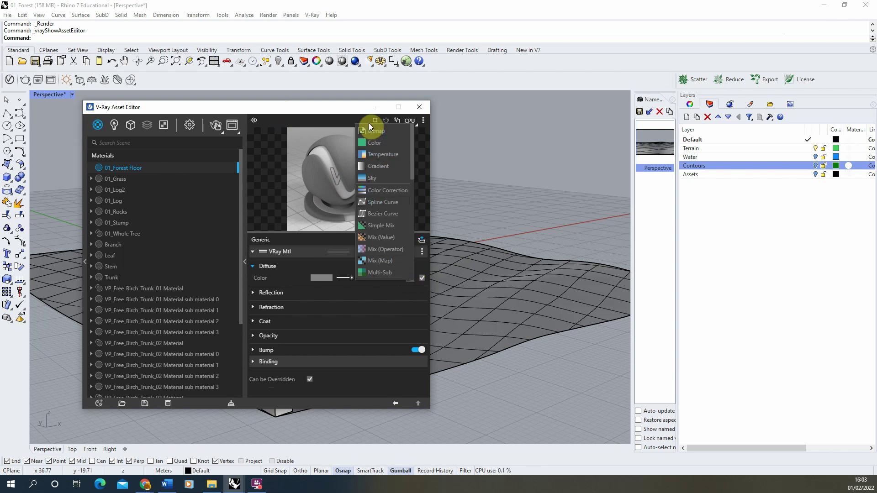
pyautogui.click(382, 133)
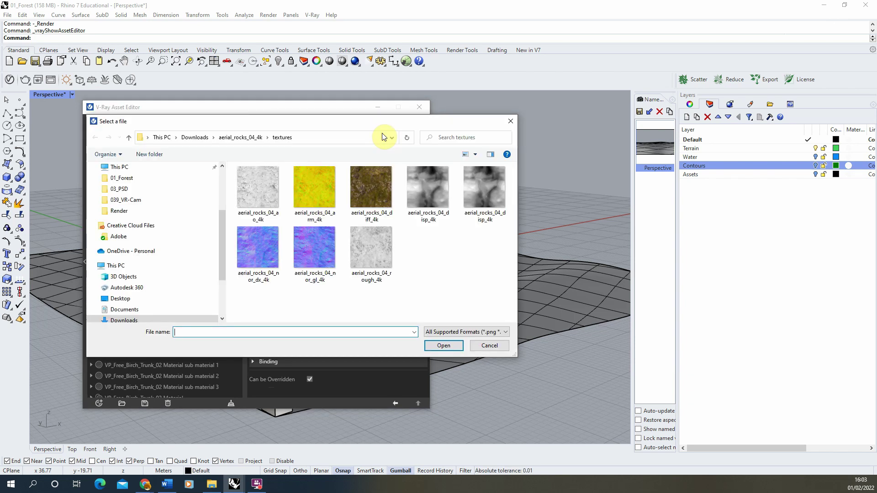
pyautogui.hotkey('ctrl', 'v')
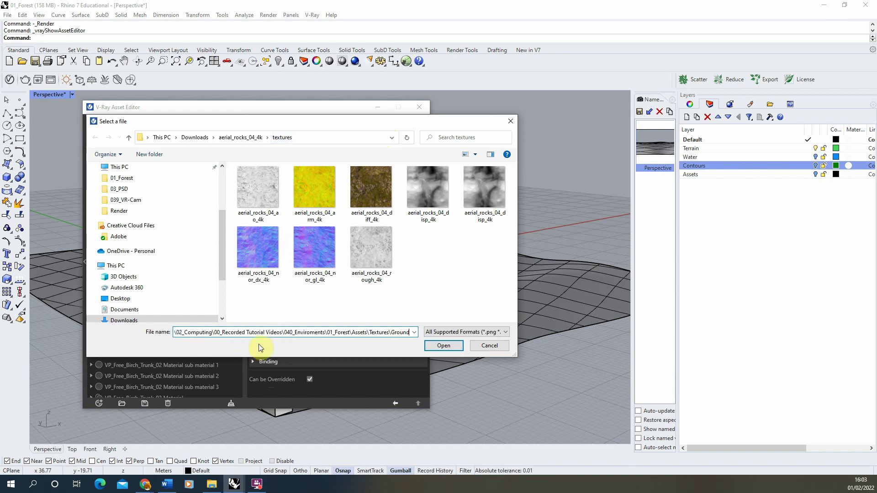
pyautogui.click(444, 346)
pyautogui.click(257, 182)
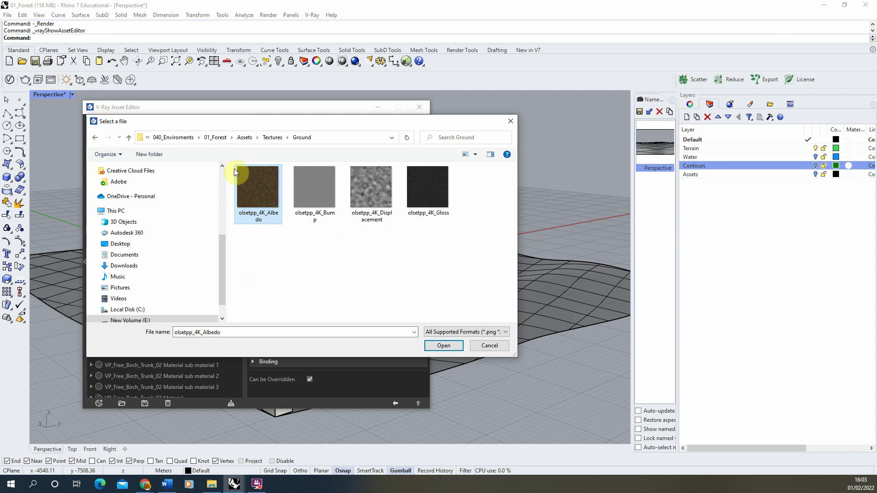
pyautogui.click(448, 346)
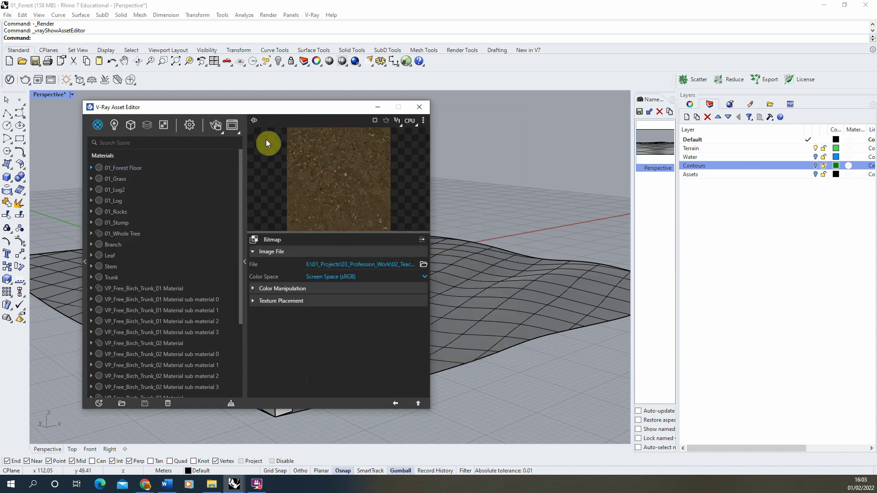
pyautogui.click(396, 404)
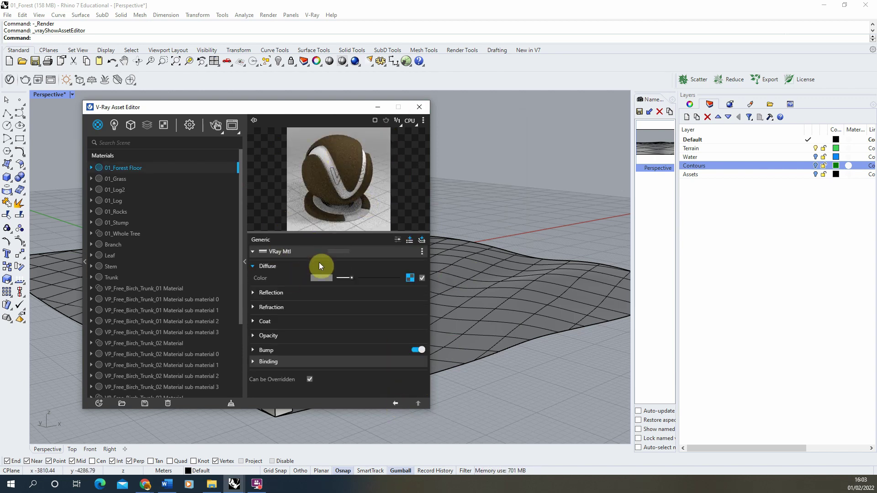
# - Load olsetpp_4K_Gloss as a bitmap for the 01_Forest Floor material's reflection color
pyautogui.click(271, 293)
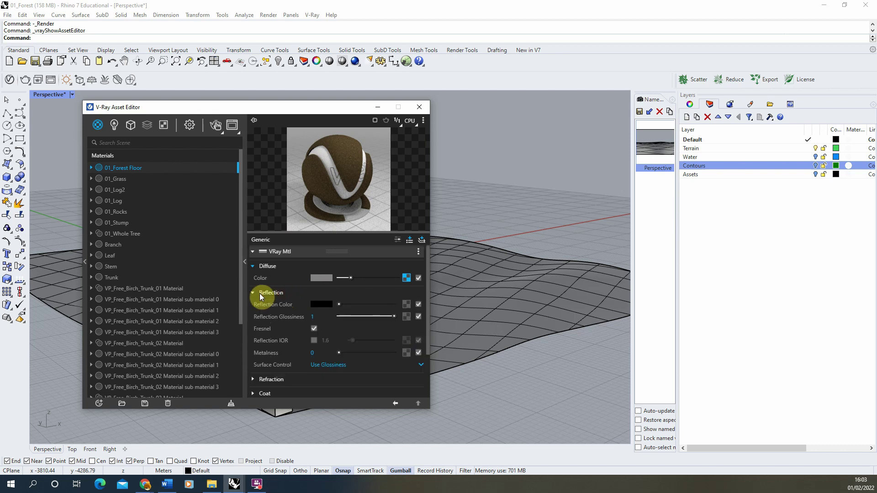
pyautogui.click(406, 304)
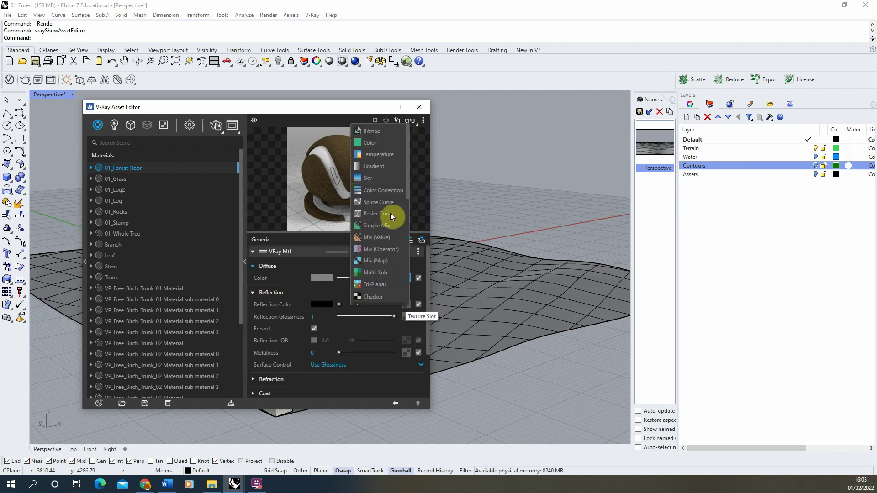
pyautogui.click(372, 130)
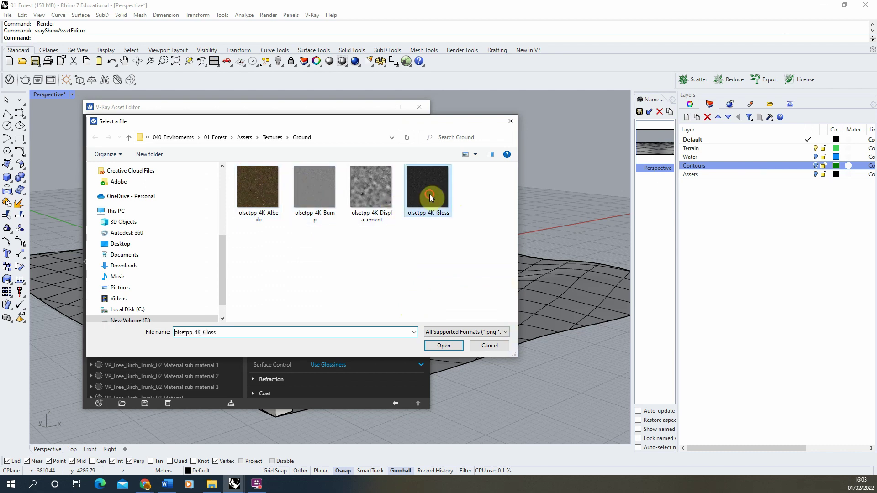
pyautogui.click(443, 346)
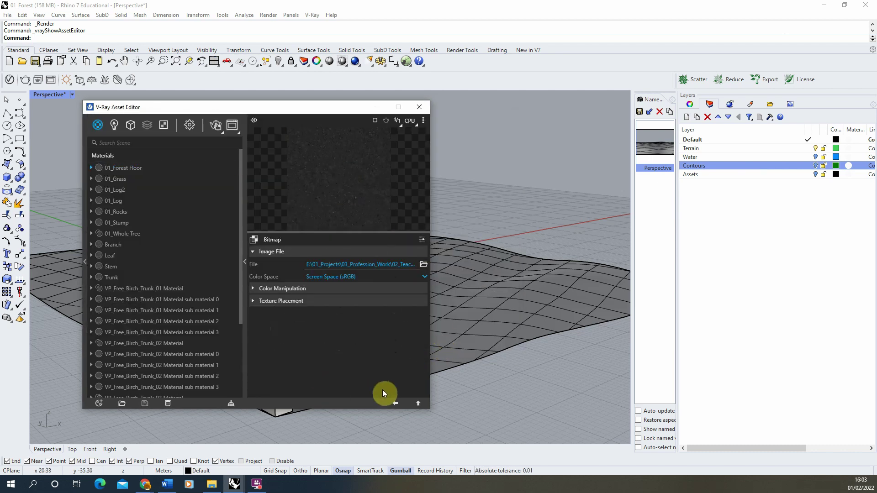
pyautogui.click(396, 404)
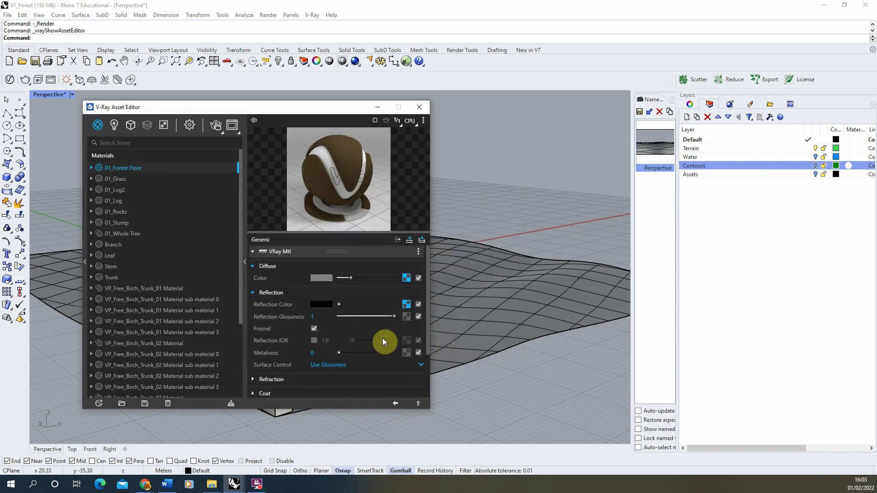
# - Copy the reflection color texture and paste it as a copy into the reflection glossiness slot
pyautogui.rightClick(405, 304)
pyautogui.click(382, 313)
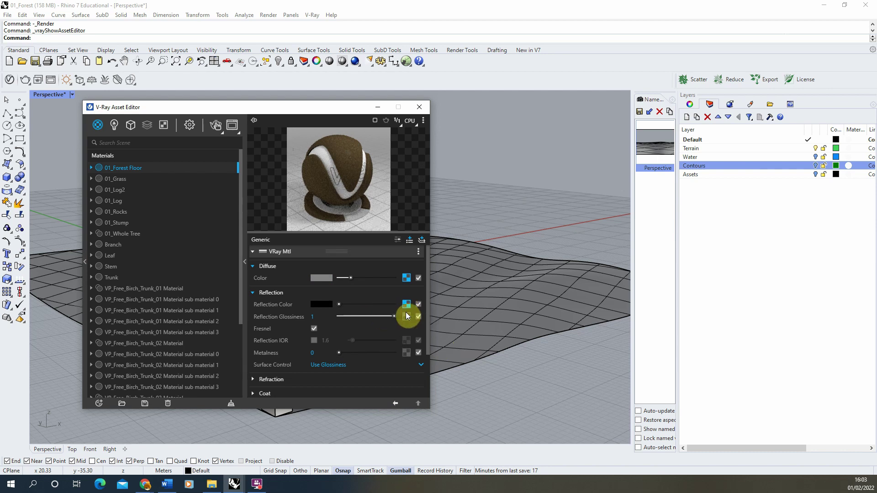
pyautogui.rightClick(406, 316)
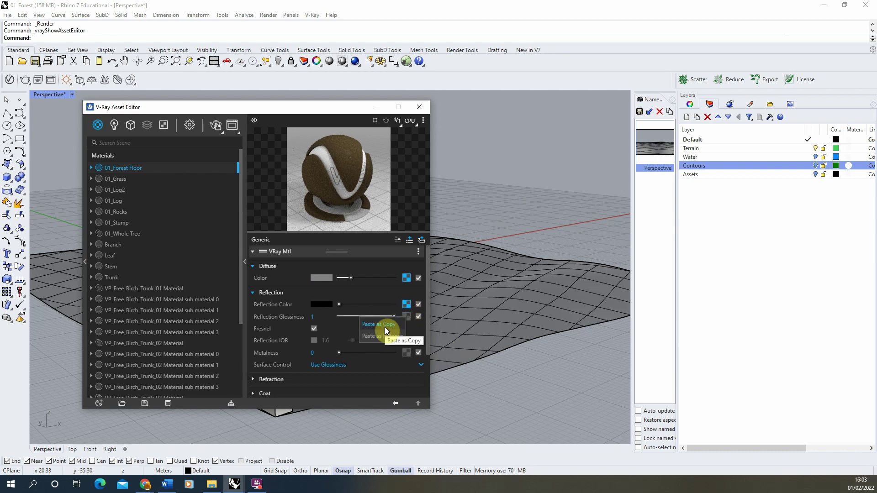
pyautogui.click(381, 324)
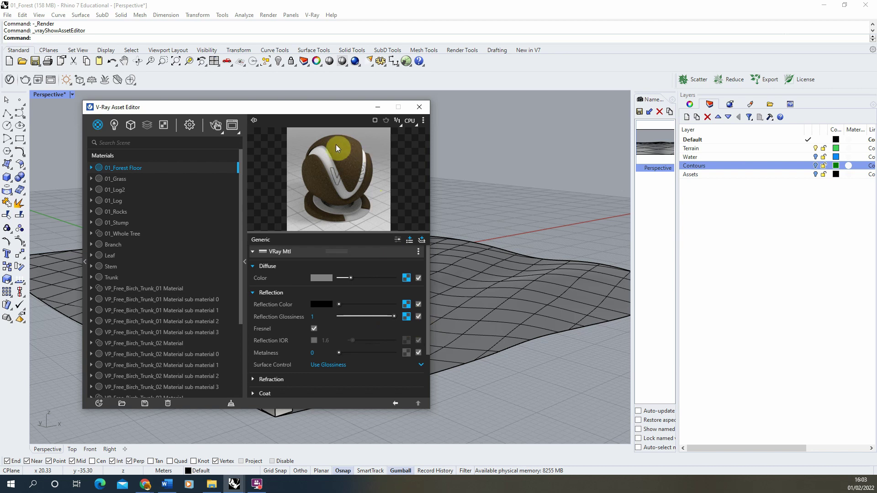
# - Load olsetpp_4K_Bump as a bitmap for the material's bump map
pyautogui.scroll(-1, 329, 344)
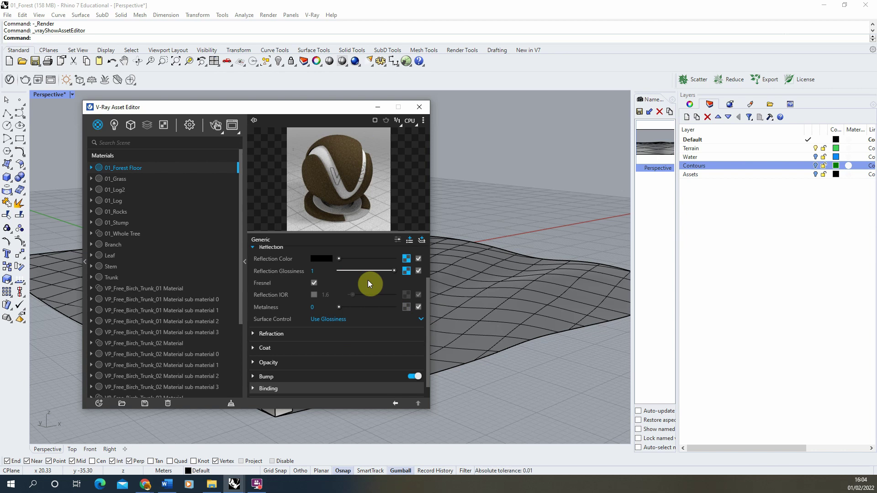
pyautogui.scroll(-1, 292, 349)
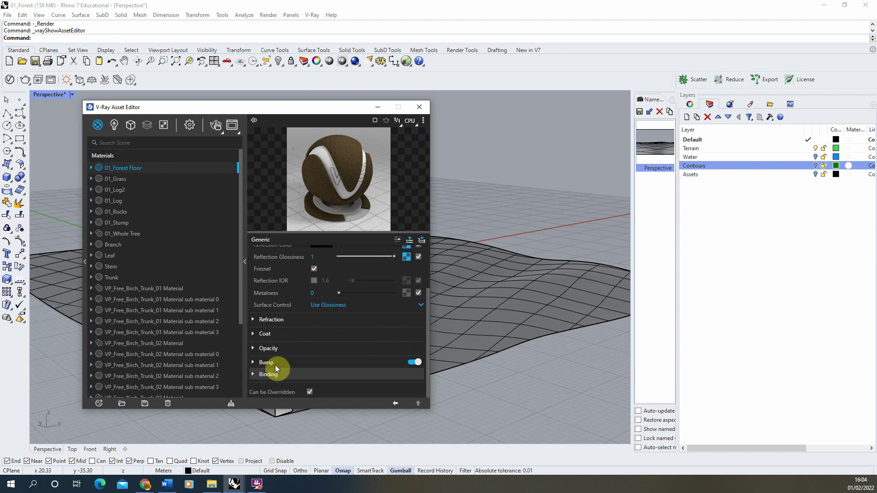
pyautogui.click(307, 361)
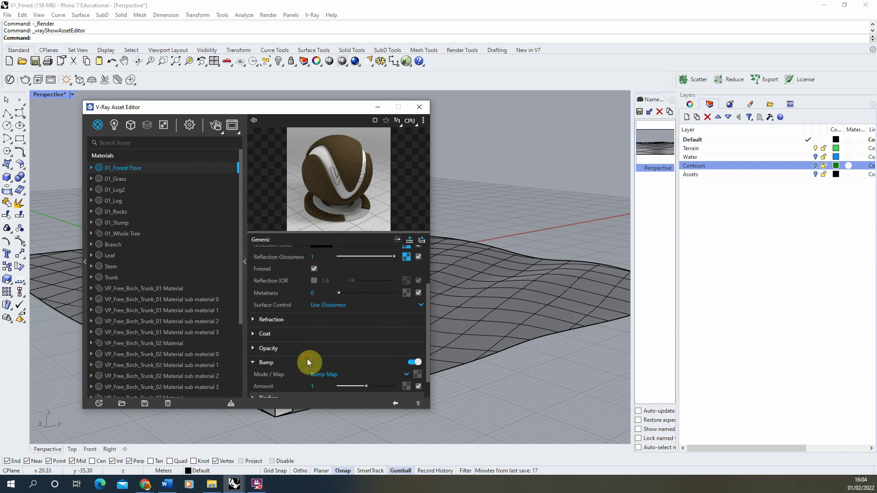
pyautogui.click(417, 374)
pyautogui.click(386, 133)
pyautogui.click(315, 192)
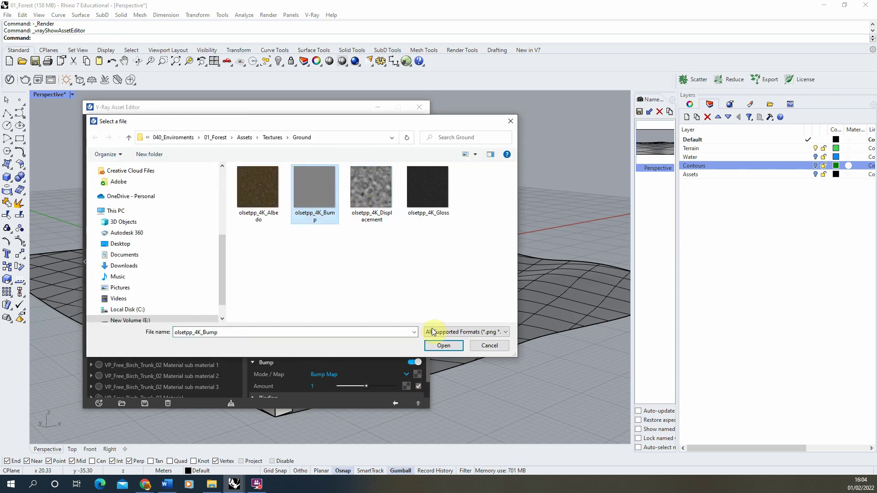
pyautogui.click(440, 346)
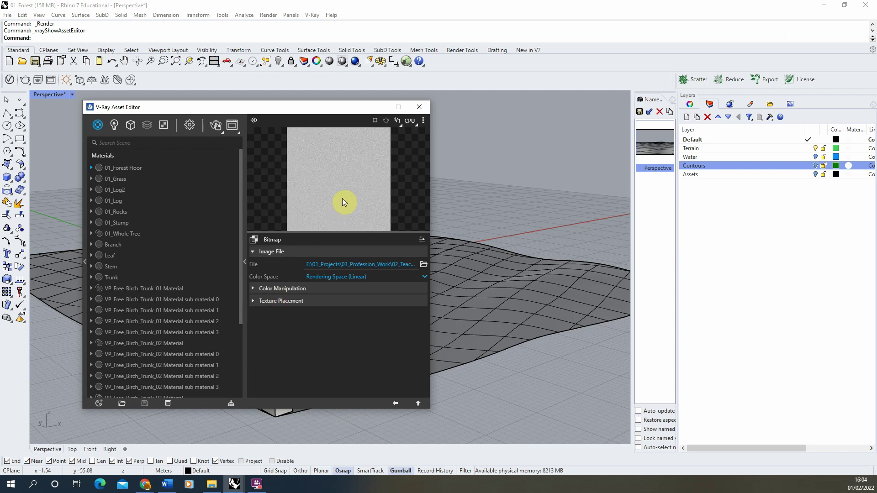
pyautogui.click(393, 404)
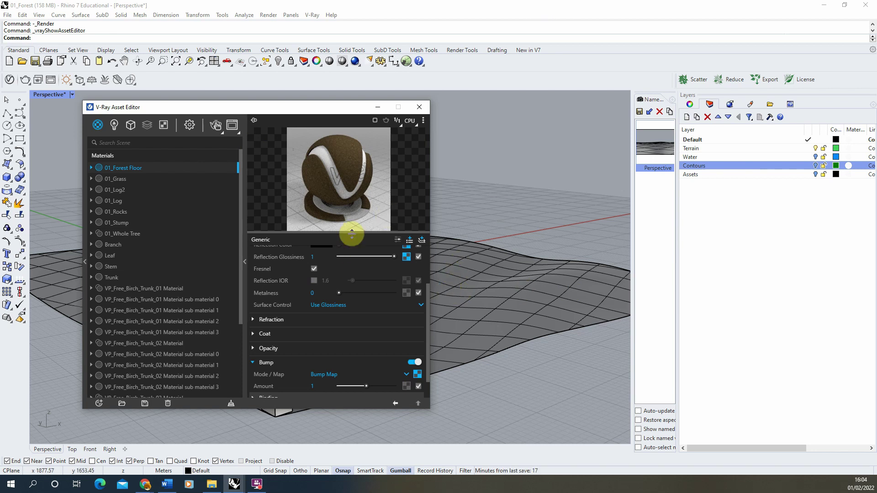
# - Collapse the bump settings, add a Displacement attribute to the 01_Forest Floor material and expand its settings
pyautogui.scroll(-1, 357, 319)
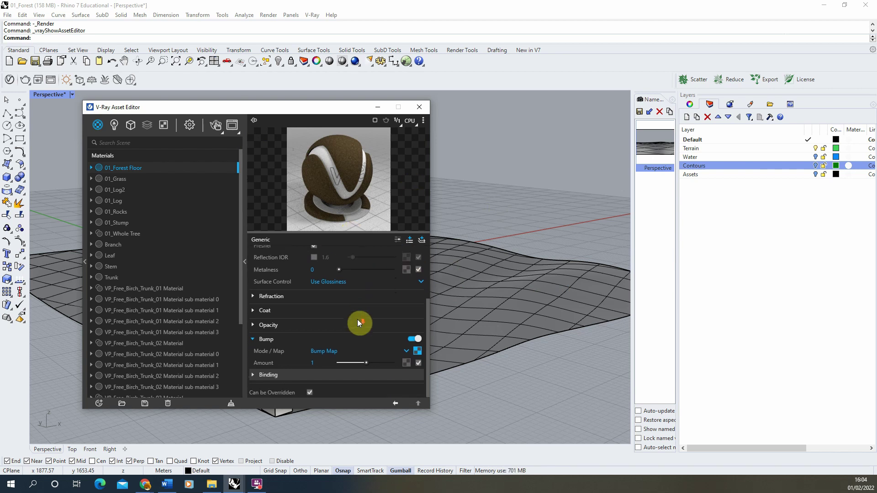
pyautogui.click(254, 338)
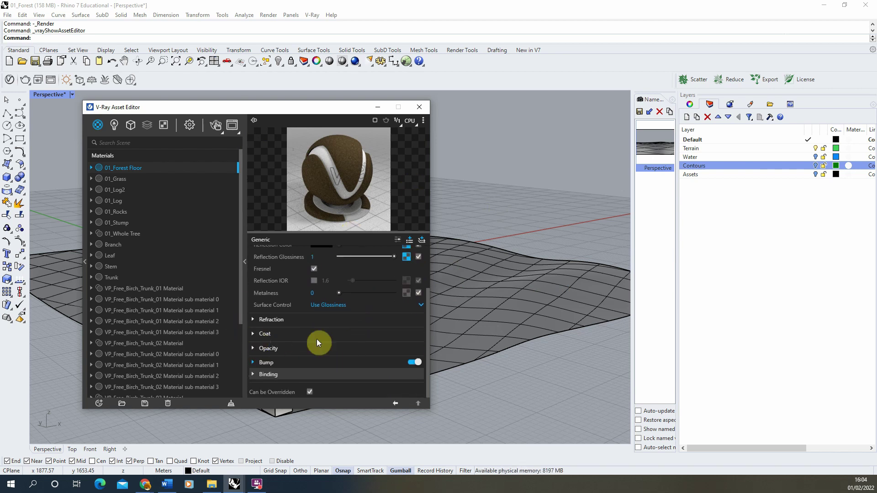
pyautogui.click(410, 240)
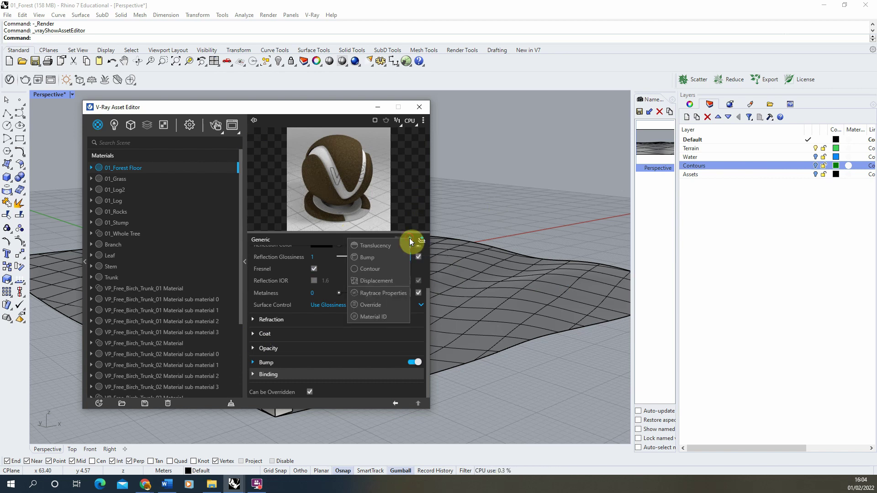
pyautogui.click(376, 280)
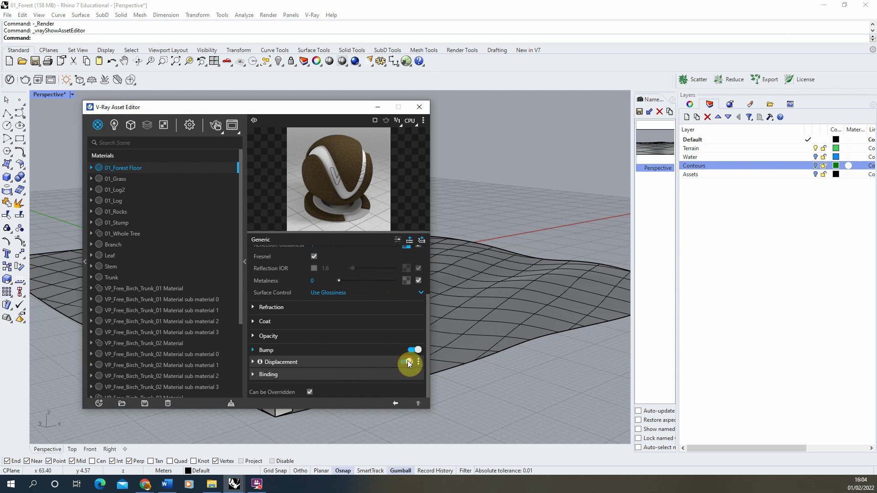
pyautogui.click(357, 361)
pyautogui.scroll(-2, 331, 314)
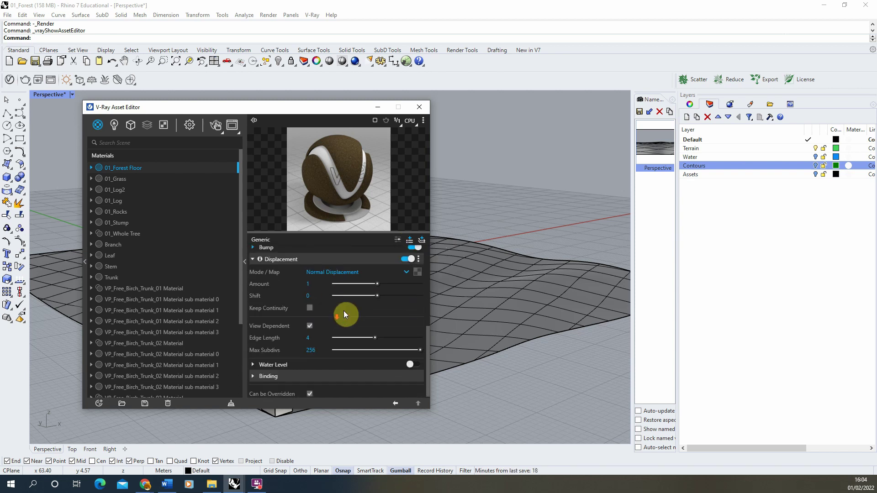
# - Load olsetpp_4K_Displacement as the bitmap for the displacement map, showing the files as extra large icons
pyautogui.click(417, 273)
pyautogui.click(381, 132)
pyautogui.rightClick(366, 249)
pyautogui.moveTo(385, 254)
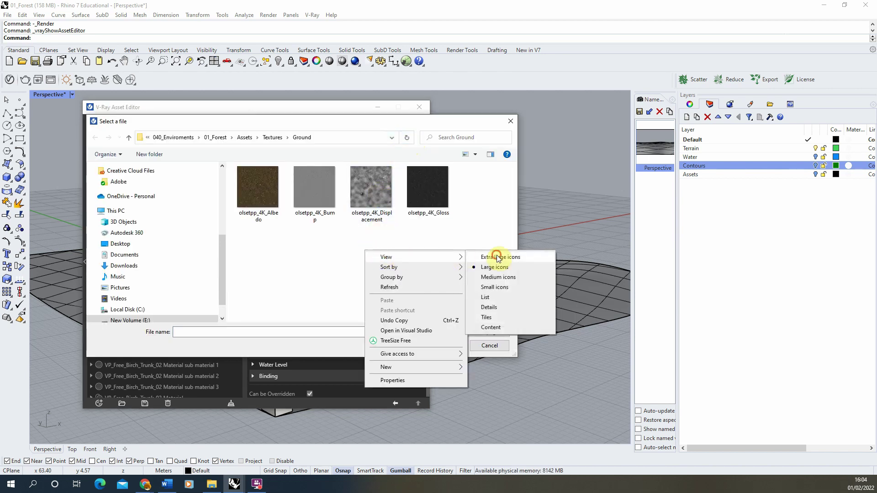
pyautogui.click(499, 255)
pyautogui.scroll(-2, 330, 267)
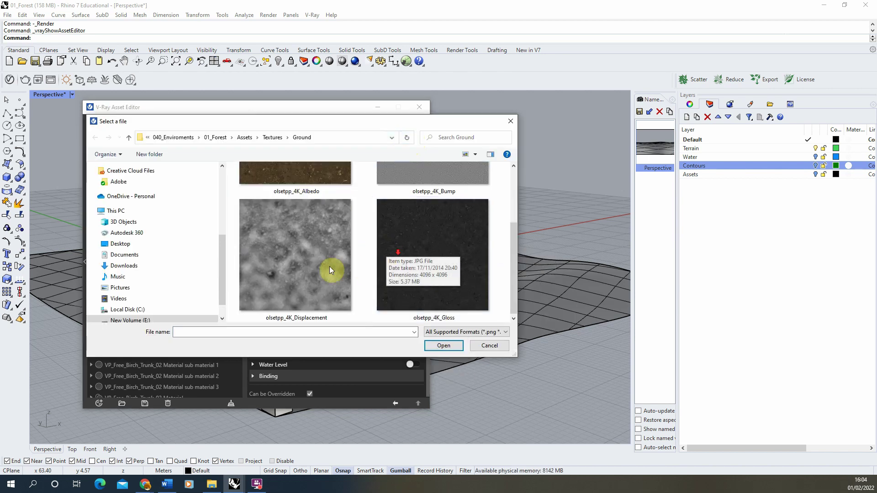
pyautogui.click(311, 230)
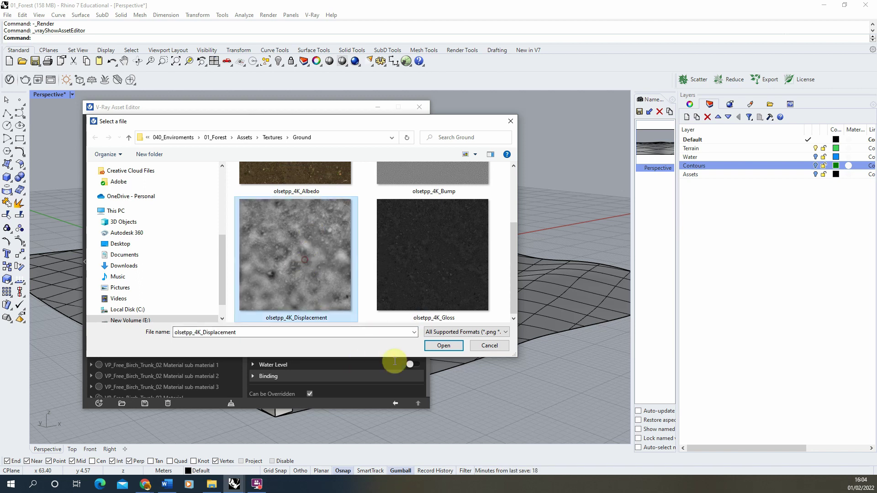
pyautogui.click(443, 347)
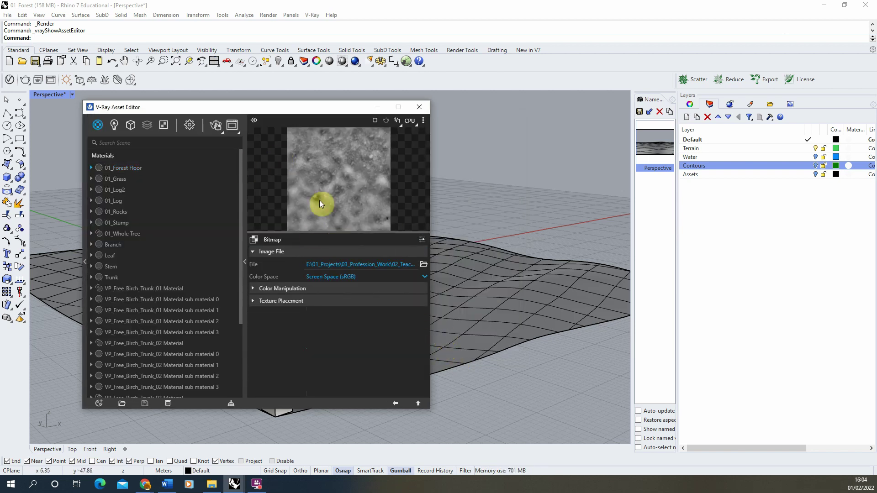
pyautogui.click(395, 404)
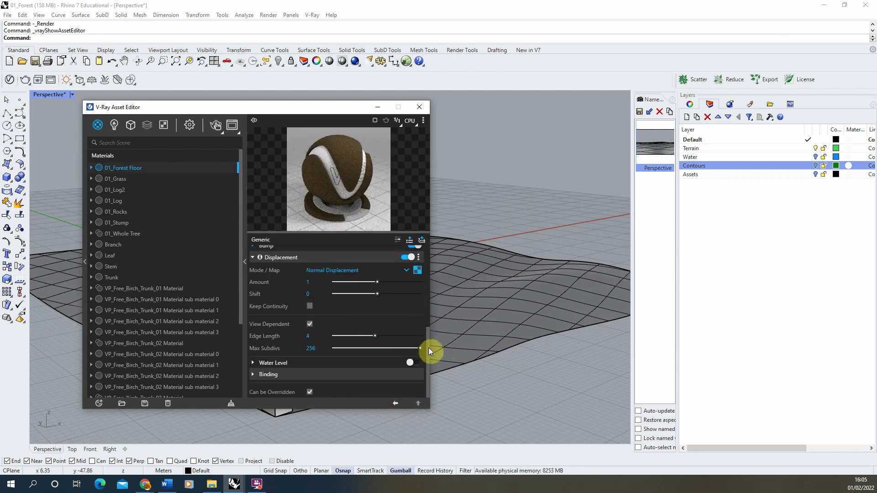
# - Set the material's displacement amount to 0.1
pyautogui.scroll(2, 428, 348)
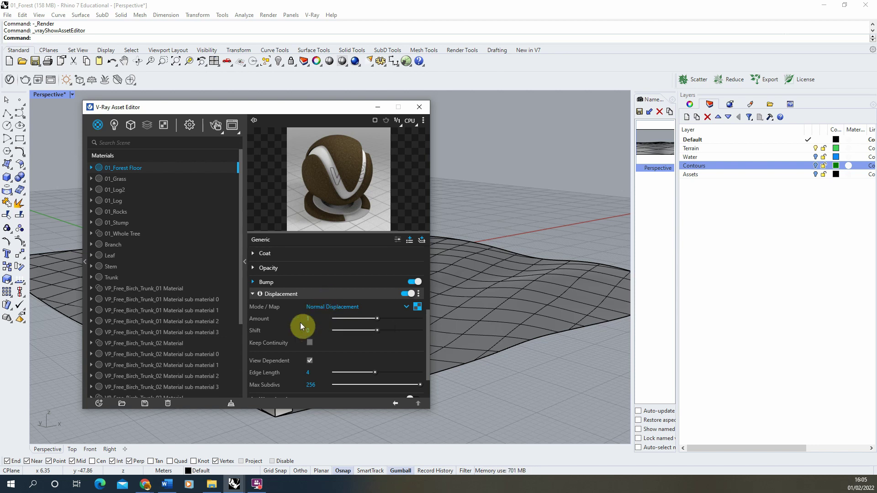
pyautogui.click(314, 318)
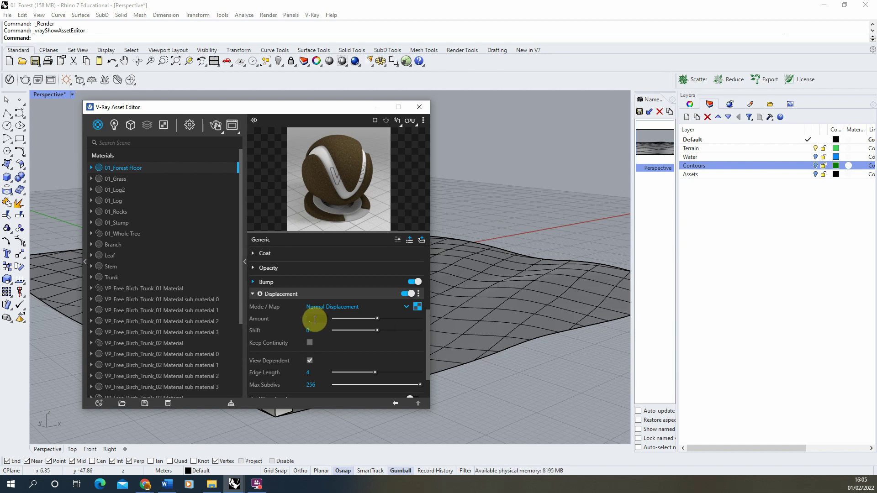
pyautogui.write('0.1')
pyautogui.press('Tab')
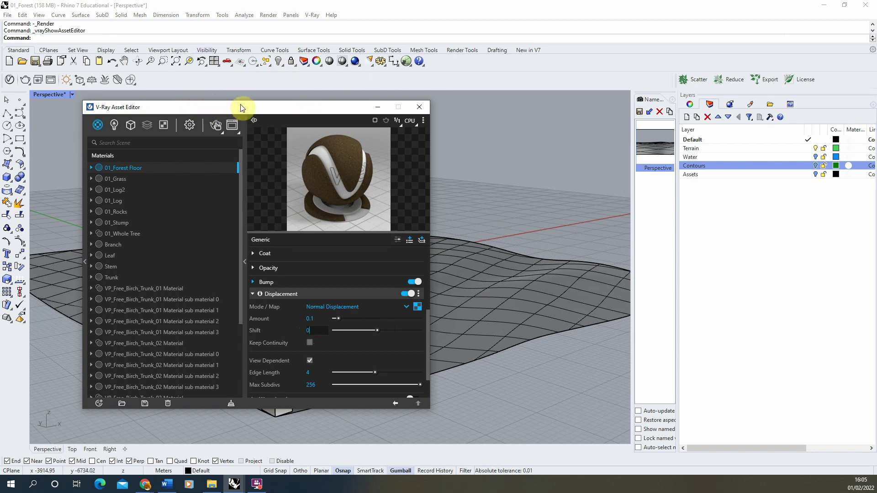
# - Apply the 01_Forest Floor material to the terrain surface
pyautogui.moveTo(236, 108); pyautogui.dragTo(393, 121)
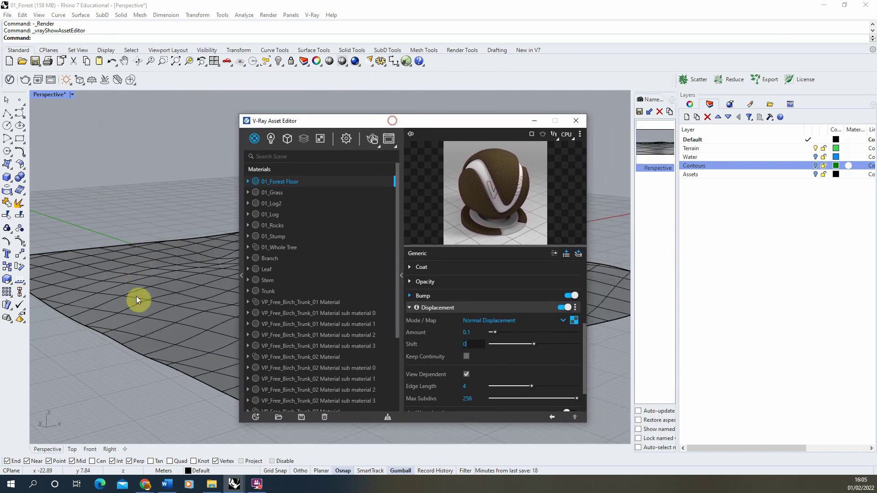
pyautogui.click(137, 295)
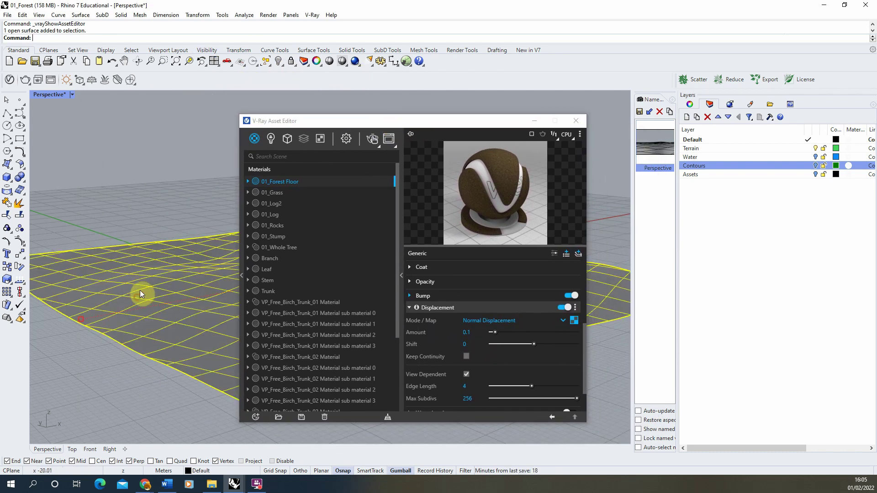
pyautogui.rightClick(292, 182)
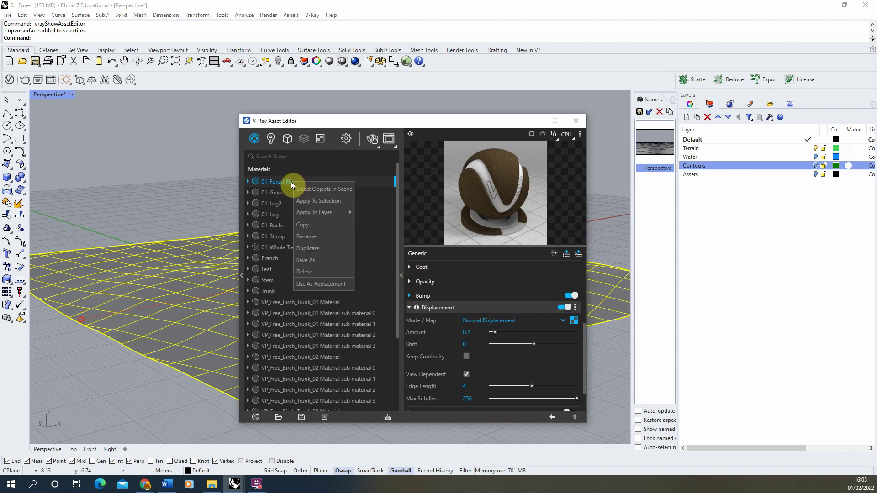
pyautogui.click(321, 200)
# - Start an interactive V-Ray render and check the scale of the ground texture on the terrain from above
pyautogui.moveTo(377, 123); pyautogui.dragTo(166, 107)
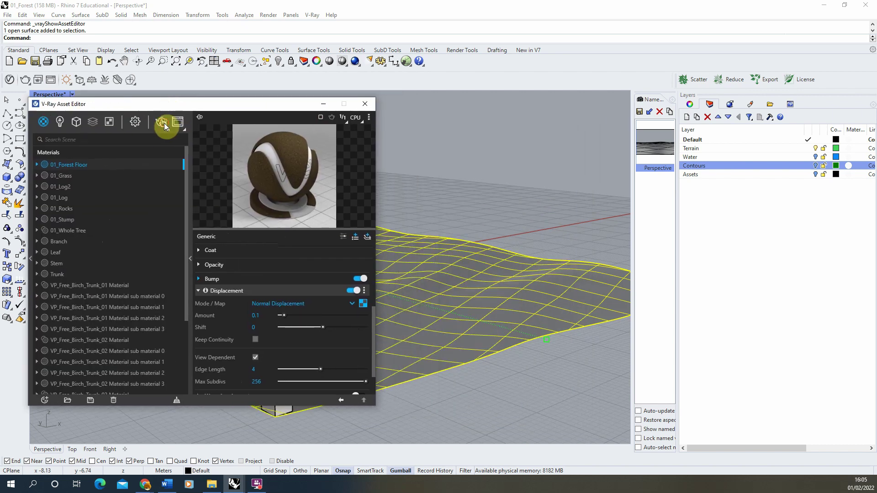
pyautogui.click(163, 123)
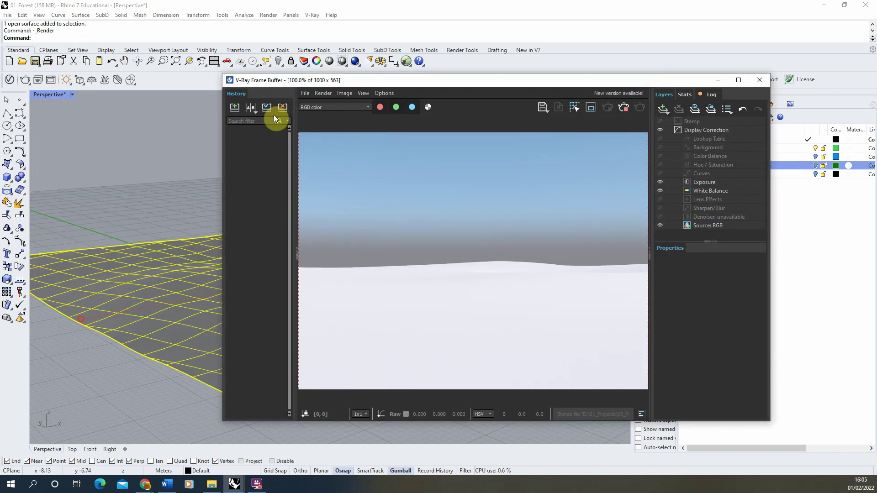
pyautogui.moveTo(432, 86); pyautogui.dragTo(494, 89)
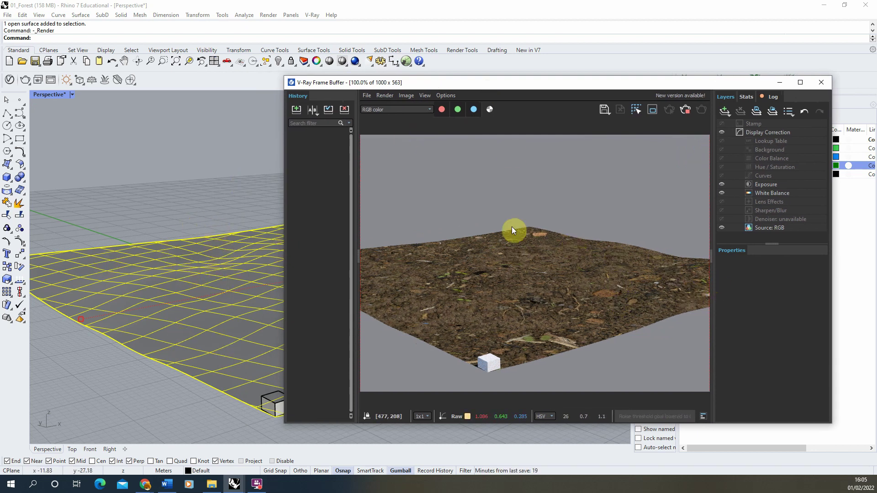
pyautogui.moveTo(133, 270); pyautogui.dragTo(224, 279, button='right')
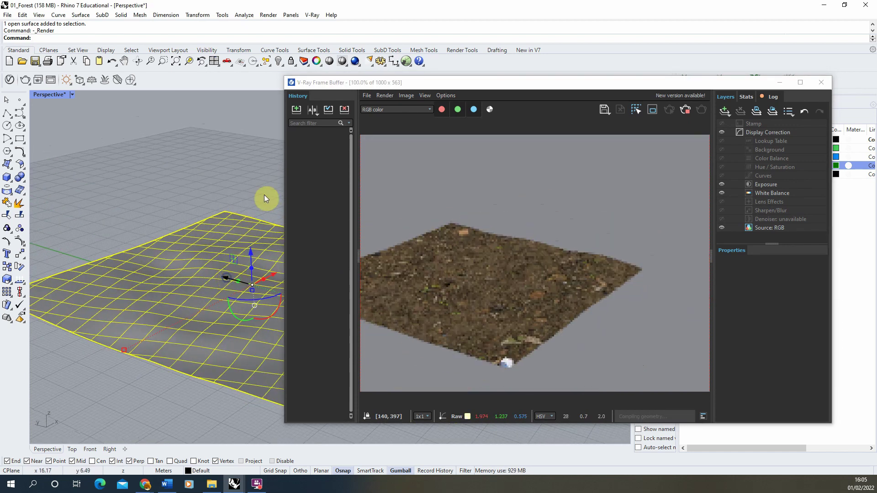
pyautogui.moveTo(176, 319); pyautogui.dragTo(141, 307, button='right')
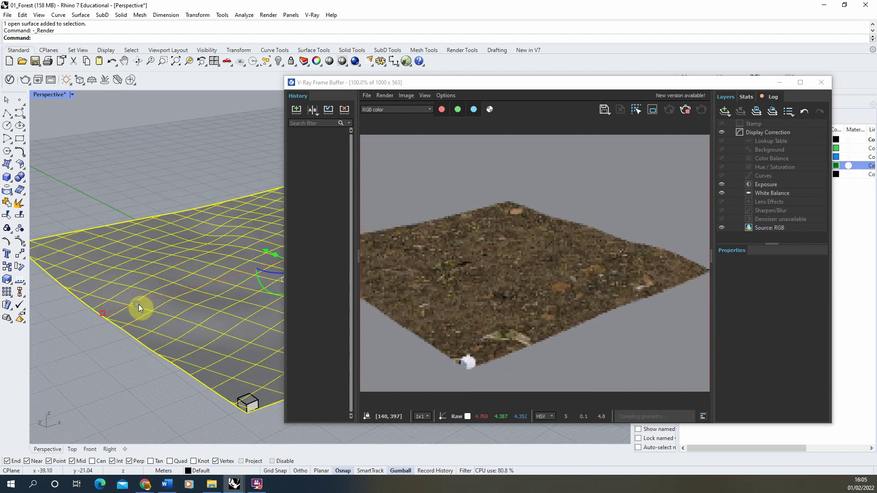
pyautogui.moveTo(560, 87); pyautogui.dragTo(376, 83)
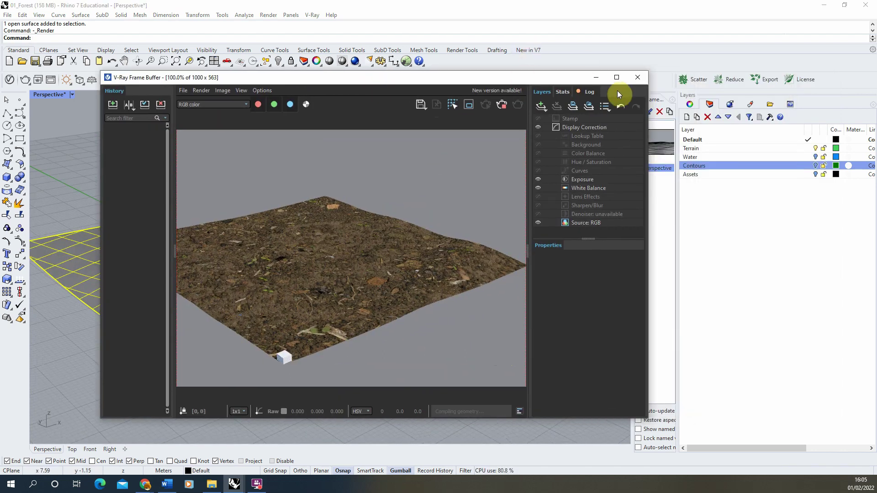
pyautogui.click(596, 78)
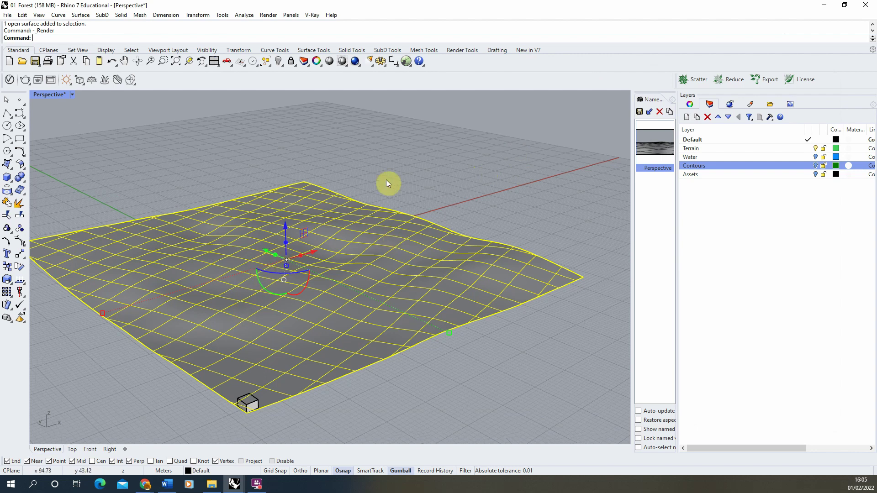
# - Apply a capped box texture mapping of about 16.4 × 16.1 × 13.4 m to the terrain, starting at its far corner
pyautogui.click(691, 105)
pyautogui.click(691, 117)
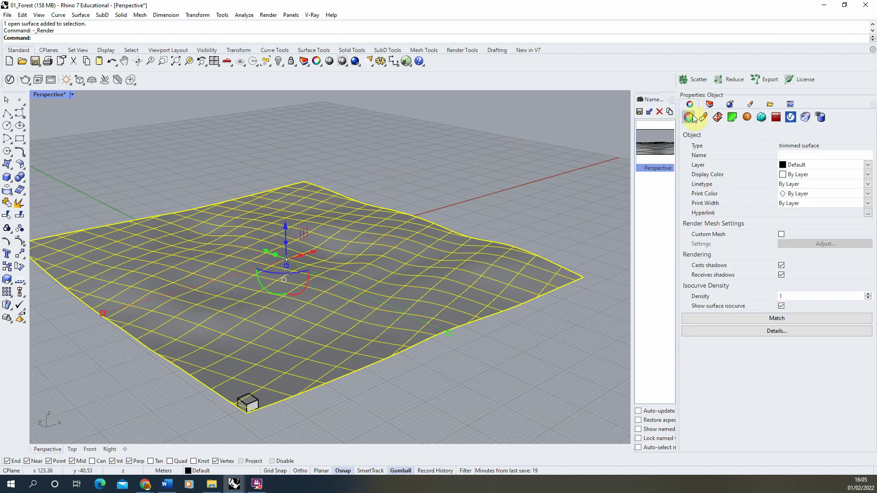
pyautogui.click(718, 118)
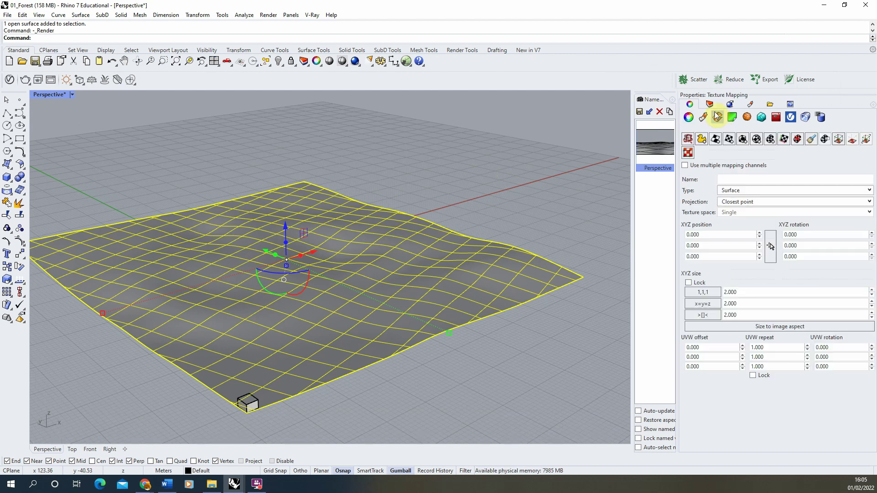
pyautogui.click(743, 142)
pyautogui.click(585, 278)
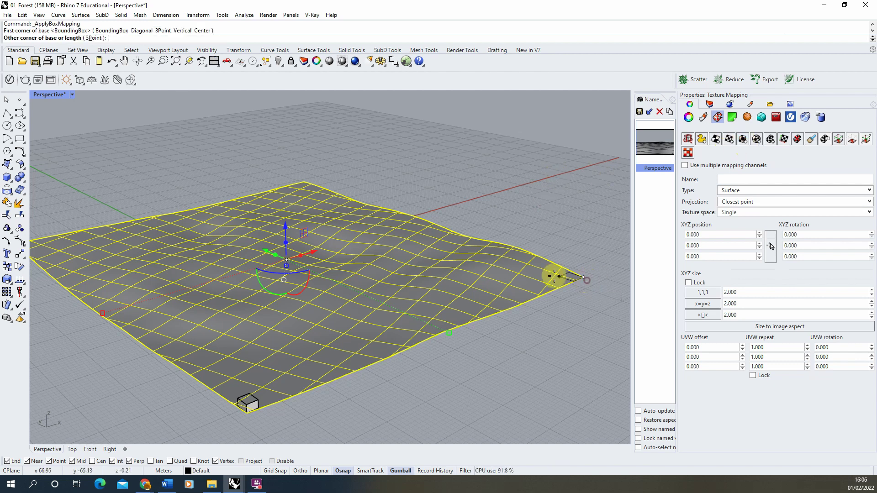
pyautogui.click(495, 275)
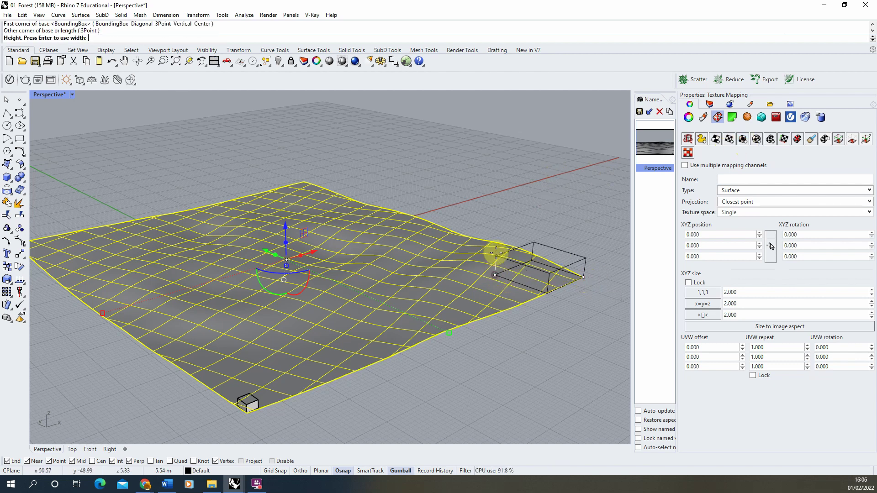
pyautogui.click(505, 228)
pyautogui.press('Return')
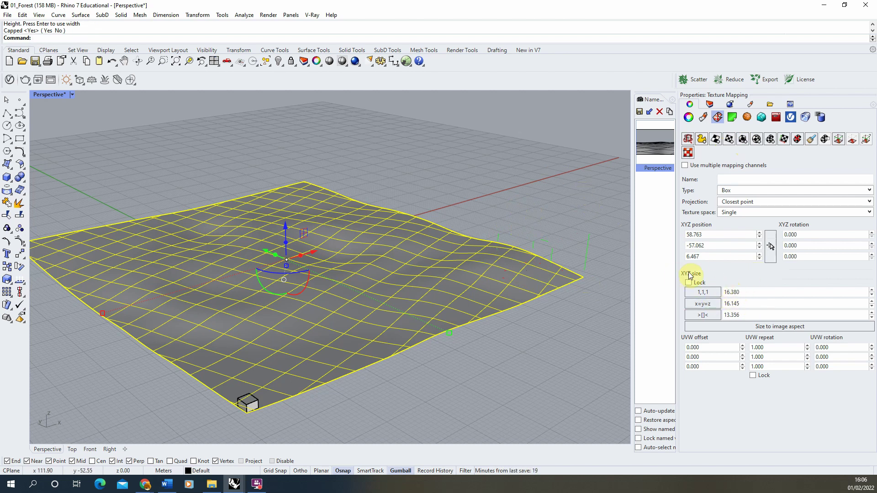
# - Set the terrain's box mapping XYZ size to 3, 3 and 3
pyautogui.moveTo(742, 292); pyautogui.dragTo(718, 295)
pyautogui.write('3')
pyautogui.press('Tab')
pyautogui.write('3')
pyautogui.press('Tab')
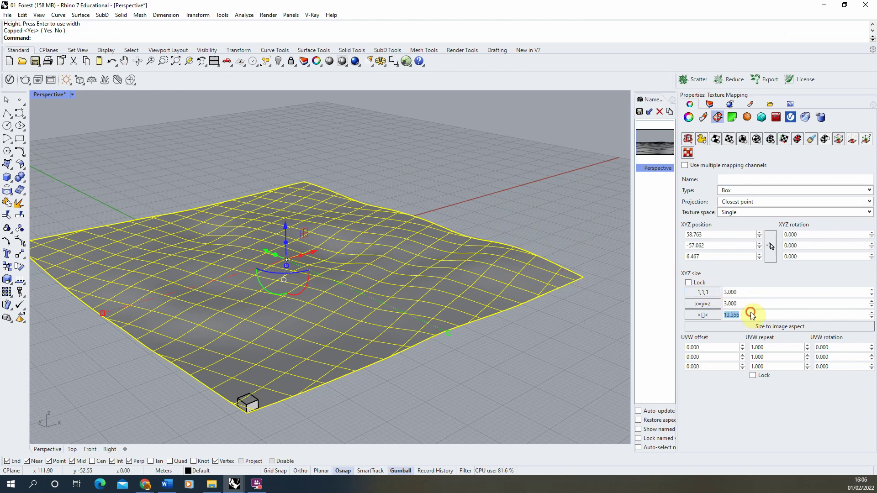
pyautogui.write('3')
pyautogui.press('Tab')
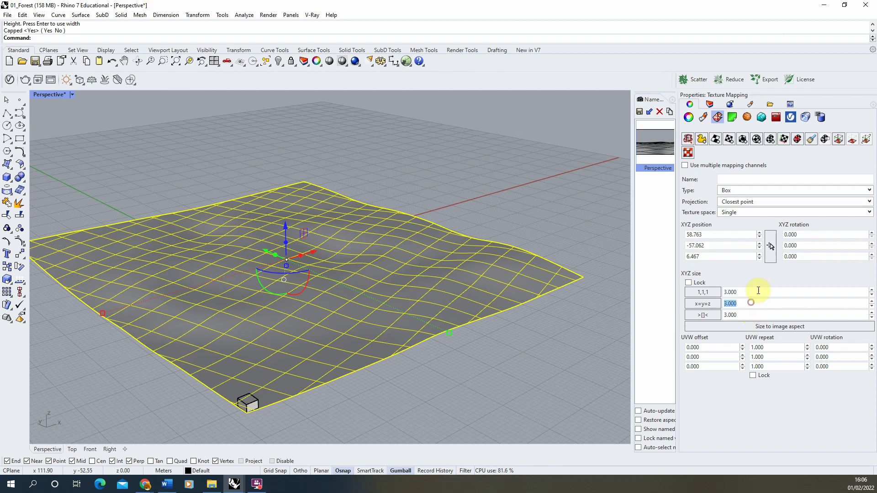
# - Restore the saved Perspective view, review the remapped ground in the V-Ray Frame Buffer and stop the render
pyautogui.click(234, 484)
pyautogui.click(311, 457)
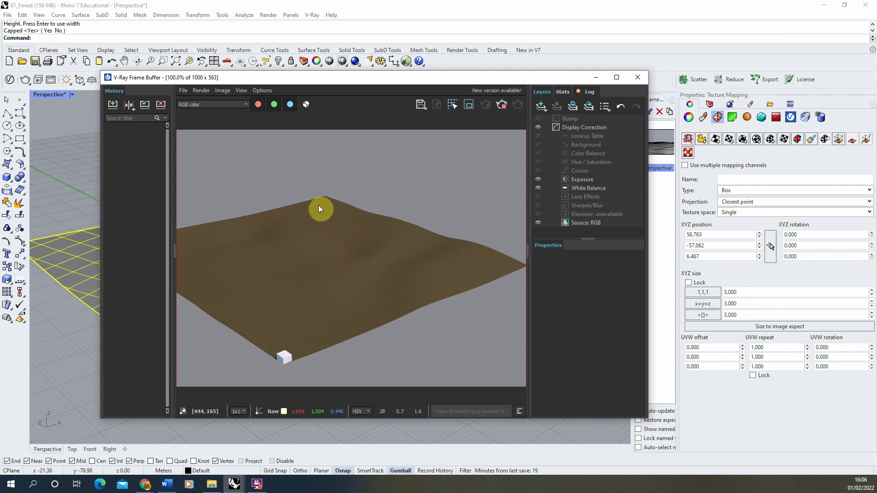
pyautogui.moveTo(528, 78); pyautogui.dragTo(487, 77)
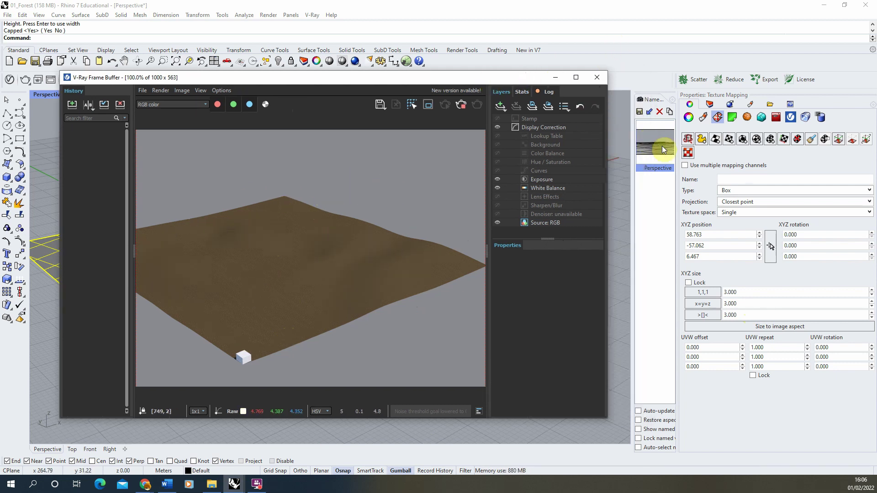
pyautogui.doubleClick(662, 146)
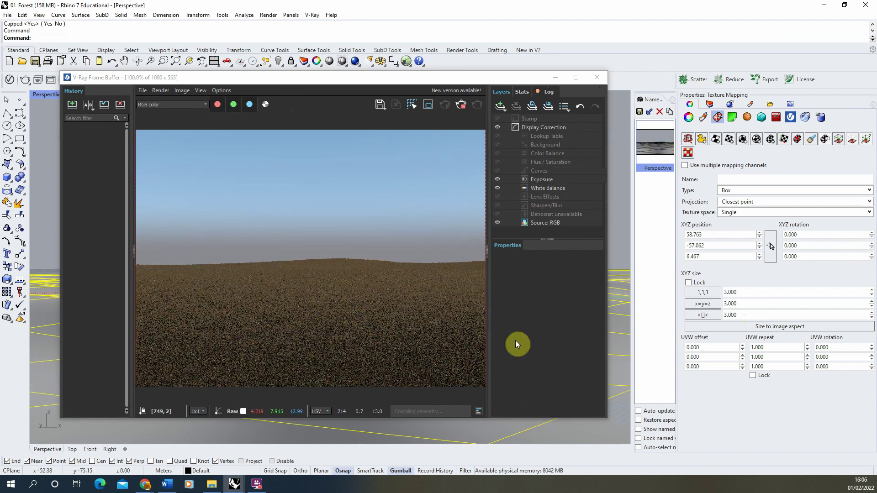
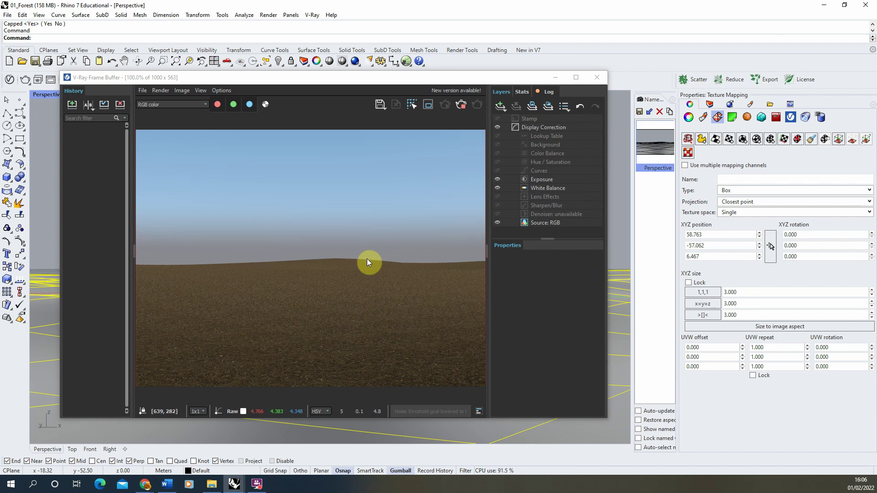
pyautogui.click(462, 106)
pyautogui.click(554, 79)
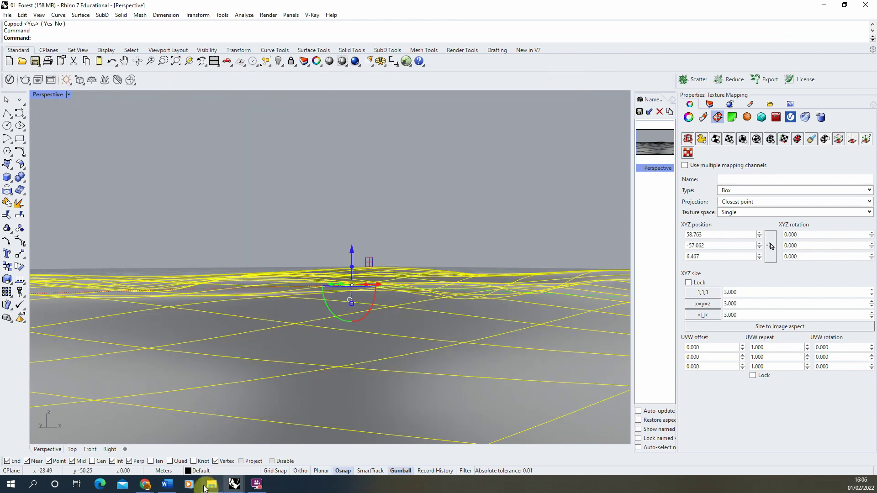
# - Switch to Chrome to preview the Common Fern 3D plant on Quixel Megascans, return to Rhino and deselect the terrain
pyautogui.moveTo(146, 488)
pyautogui.click(194, 441)
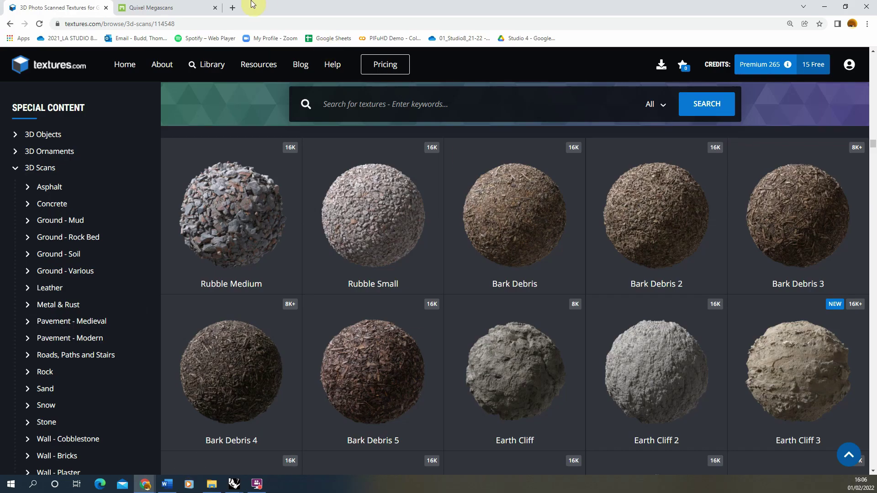
pyautogui.click(165, 8)
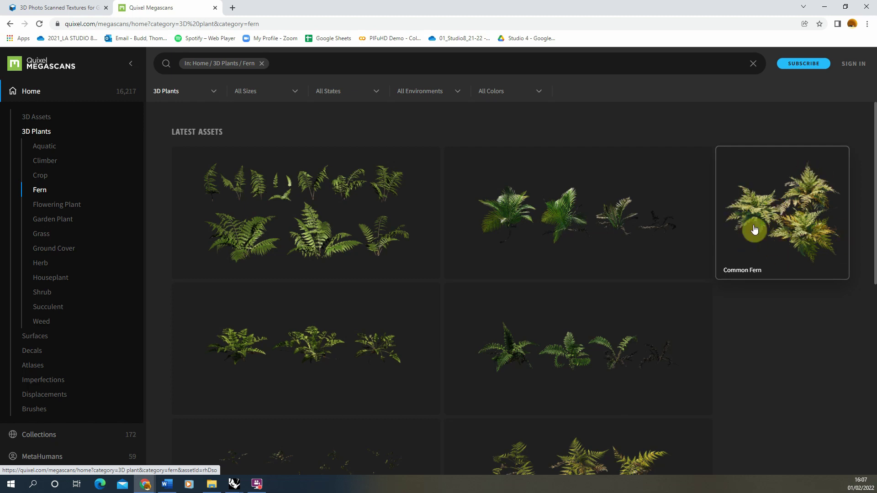
pyautogui.click(795, 205)
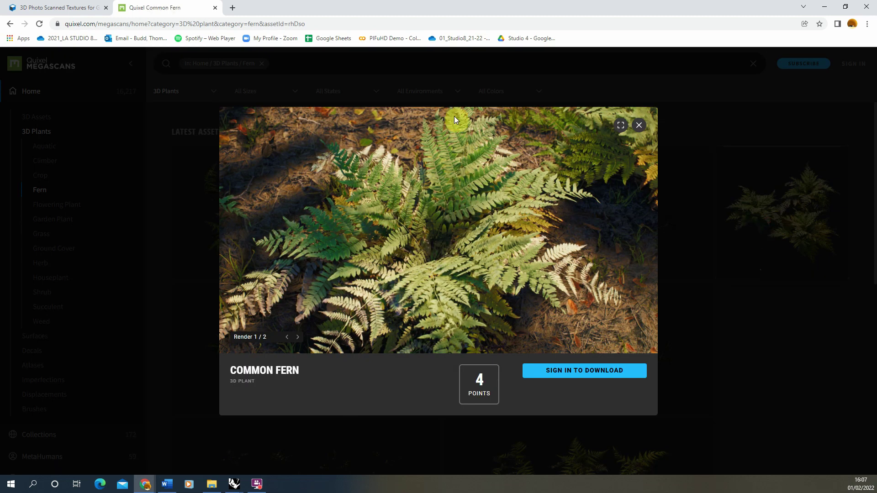
pyautogui.click(785, 341)
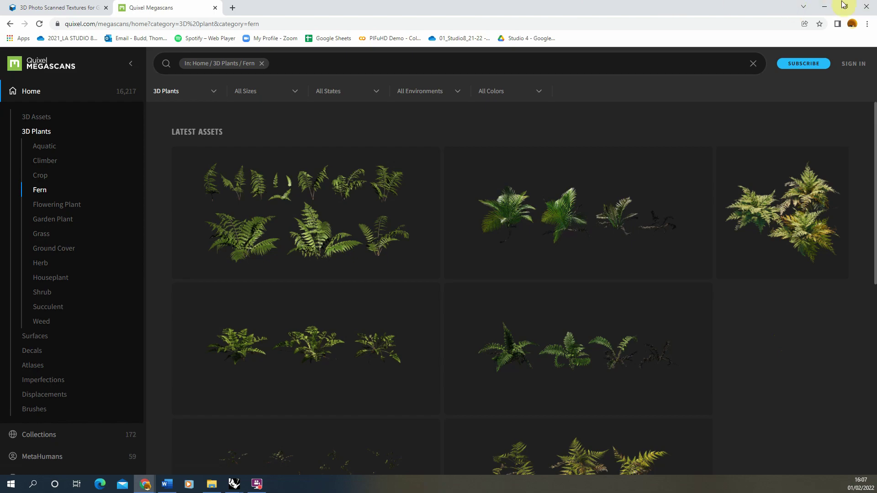
pyautogui.click(825, 6)
pyautogui.click(294, 197)
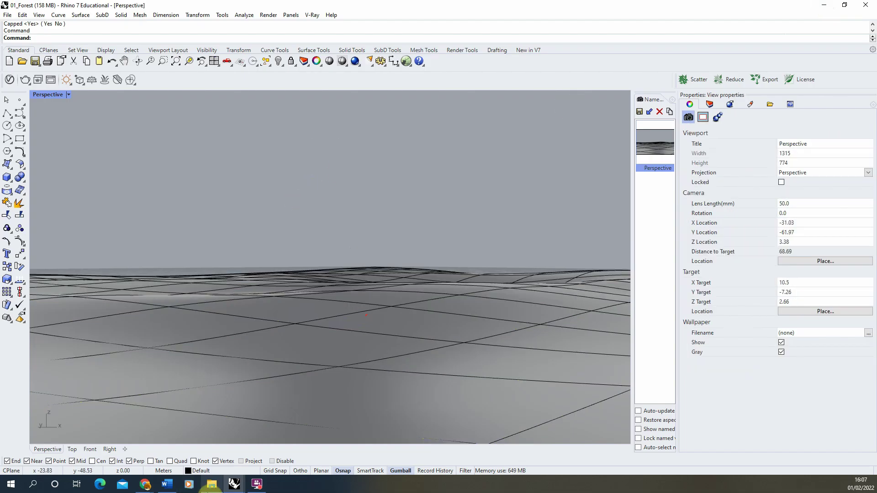
# - Find the Var1 folder of the Fern model under Assets > Models in File Explorer and copy its path
pyautogui.click(212, 485)
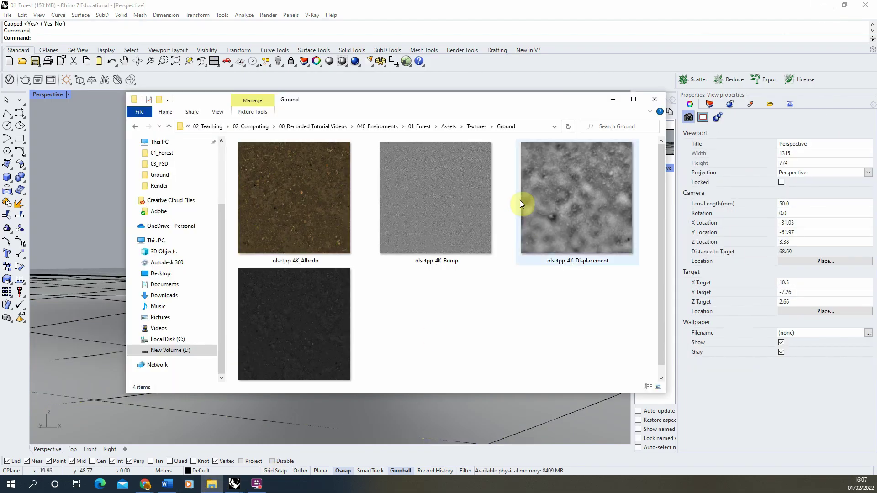
pyautogui.click(450, 127)
pyautogui.doubleClick(276, 156)
pyautogui.doubleClick(265, 156)
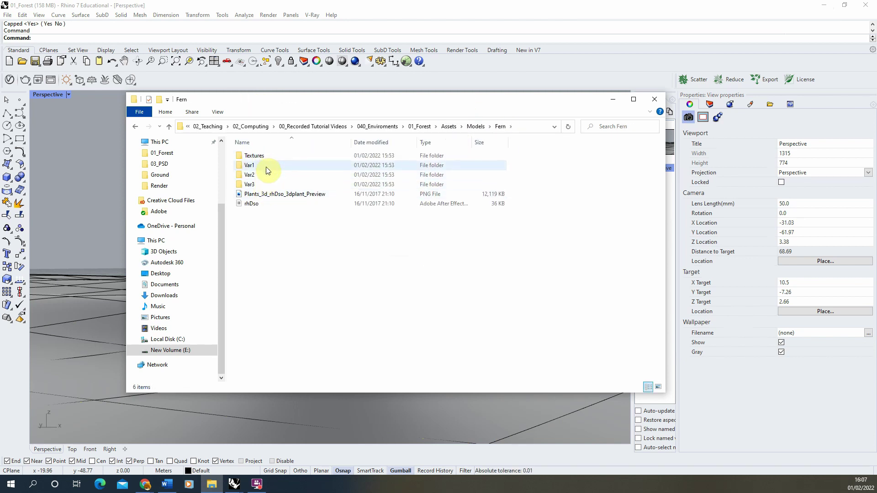
pyautogui.doubleClick(254, 165)
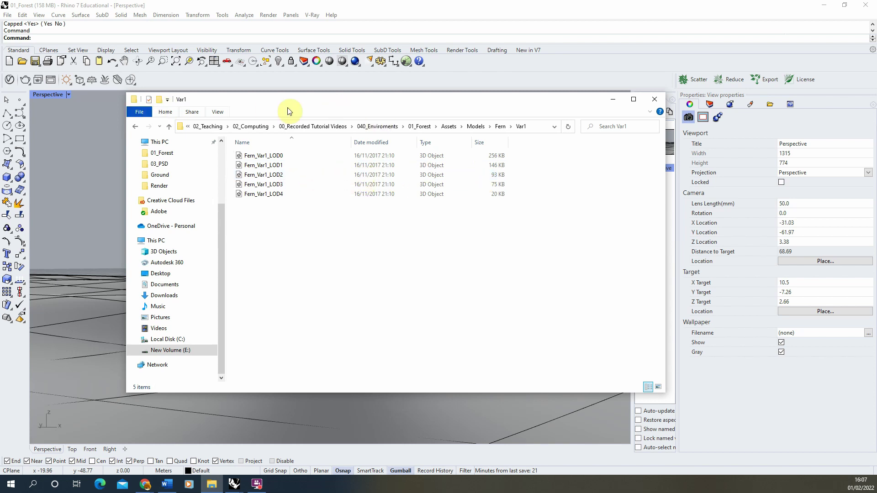
pyautogui.click(530, 131)
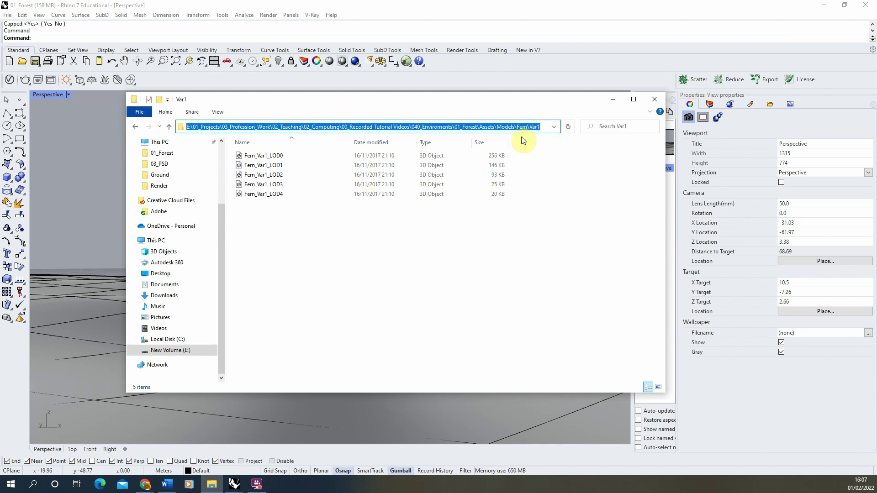
pyautogui.click(77, 172)
# - Import Fern_Var1_LOD2.fbx from the copied Var1 folder, scaling the FBX geometry by 0.01 to match metres
pyautogui.click(9, 15)
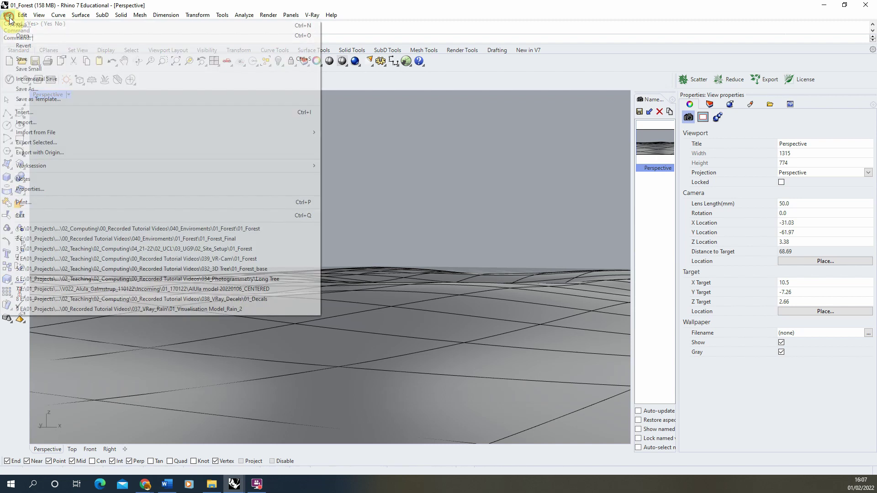
pyautogui.click(53, 123)
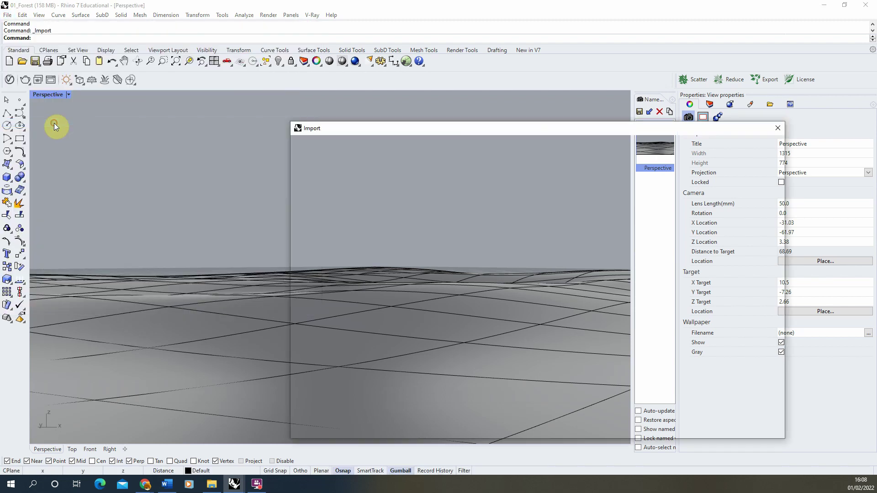
pyautogui.hotkey('ctrl', 'v')
pyautogui.click(722, 429)
pyautogui.click(503, 207)
pyautogui.click(711, 426)
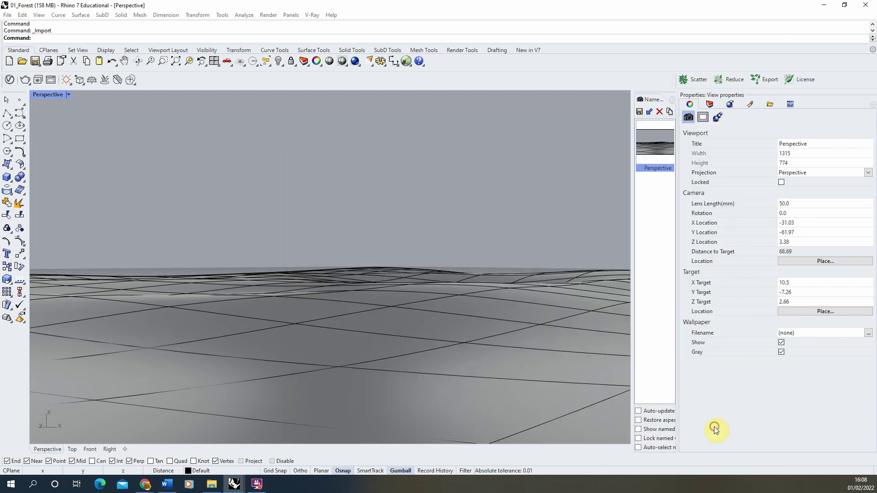
pyautogui.click(396, 273)
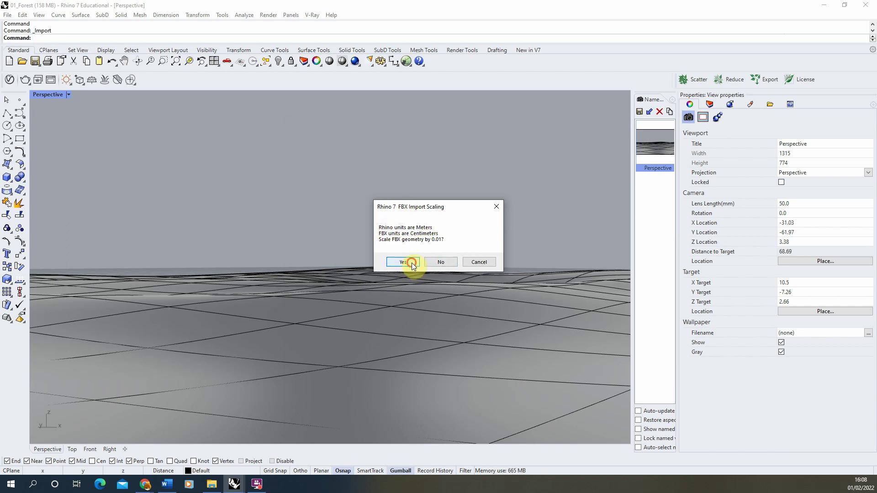
pyautogui.click(413, 265)
# - Rotate the imported fern beside the terrain 90 degrees so it stands upright, and set the Perspective viewport to Rendered display
pyautogui.scroll(-5, 322, 216)
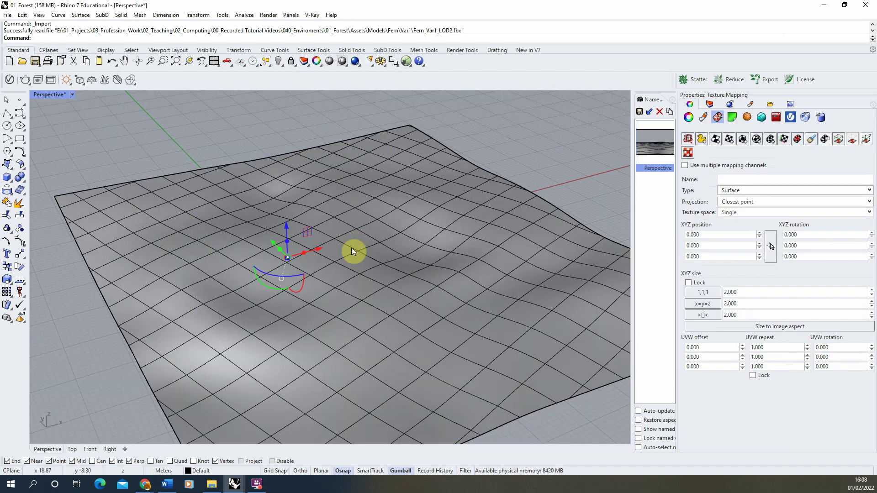
pyautogui.moveTo(352, 251); pyautogui.dragTo(298, 255, button='right')
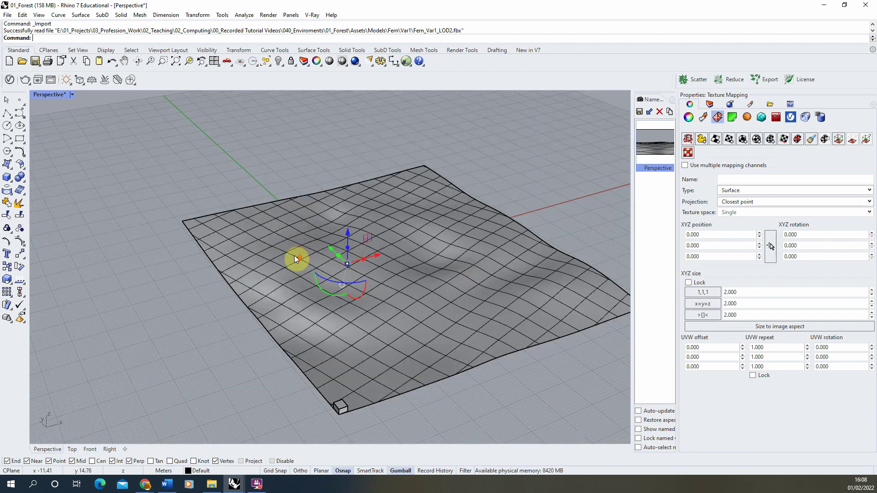
pyautogui.moveTo(402, 261); pyautogui.dragTo(211, 308)
pyautogui.scroll(3, 212, 307)
pyautogui.click(188, 62)
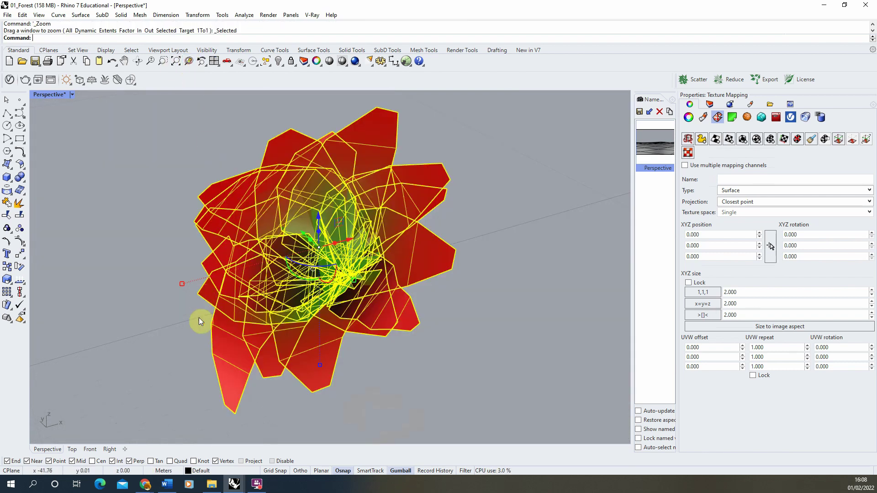
pyautogui.moveTo(175, 274); pyautogui.dragTo(277, 303, button='right')
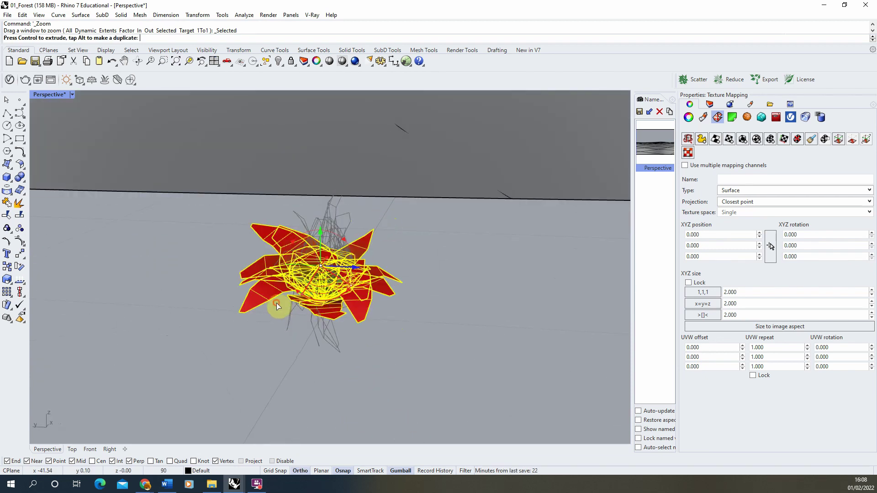
pyautogui.click(448, 282)
pyautogui.moveTo(384, 273); pyautogui.dragTo(366, 269, button='right')
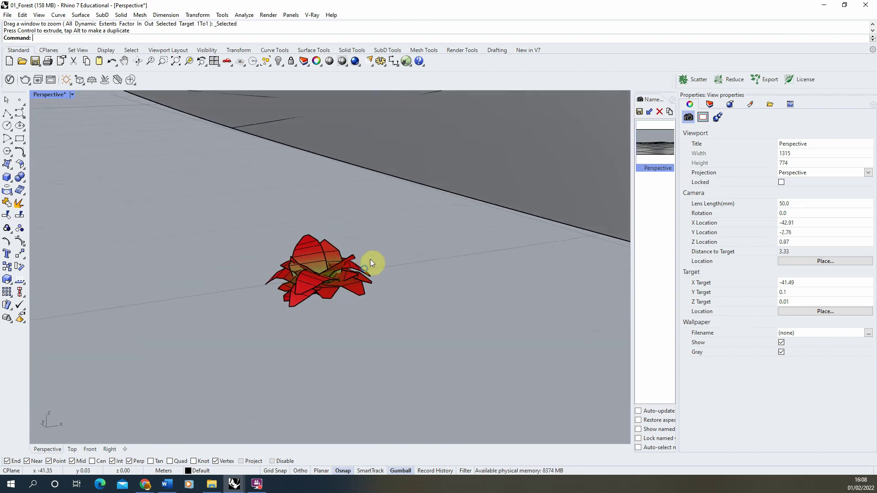
pyautogui.click(73, 96)
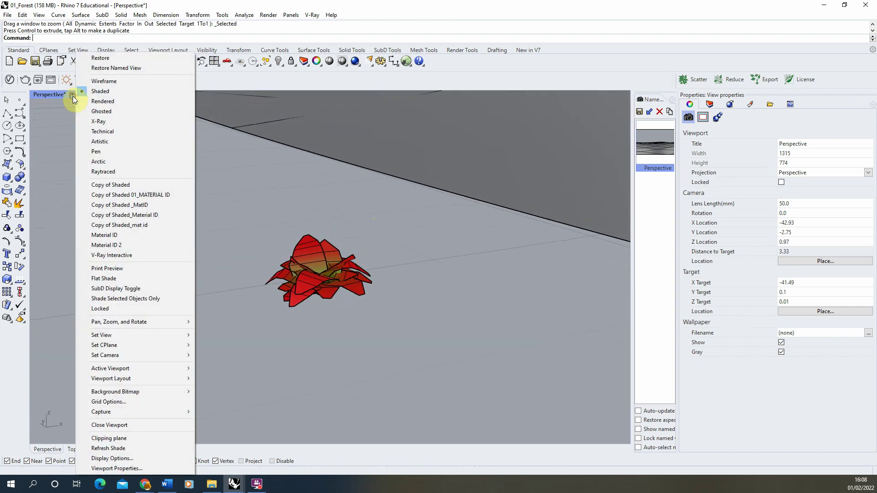
pyautogui.click(125, 102)
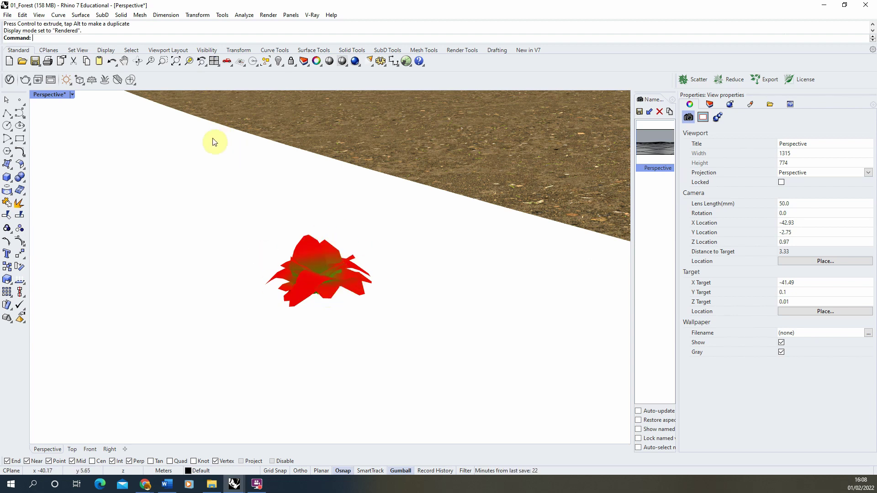
# - Create a new Generic material in the V-Ray Asset Editor and rename it 01_Fern
pyautogui.click(10, 82)
pyautogui.moveTo(232, 114); pyautogui.dragTo(578, 81)
pyautogui.click(345, 383)
pyautogui.moveTo(370, 375)
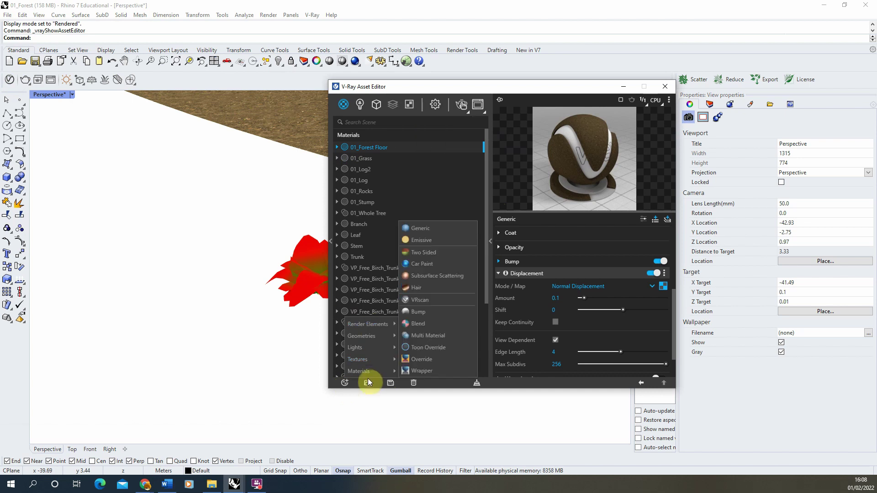
pyautogui.click(427, 229)
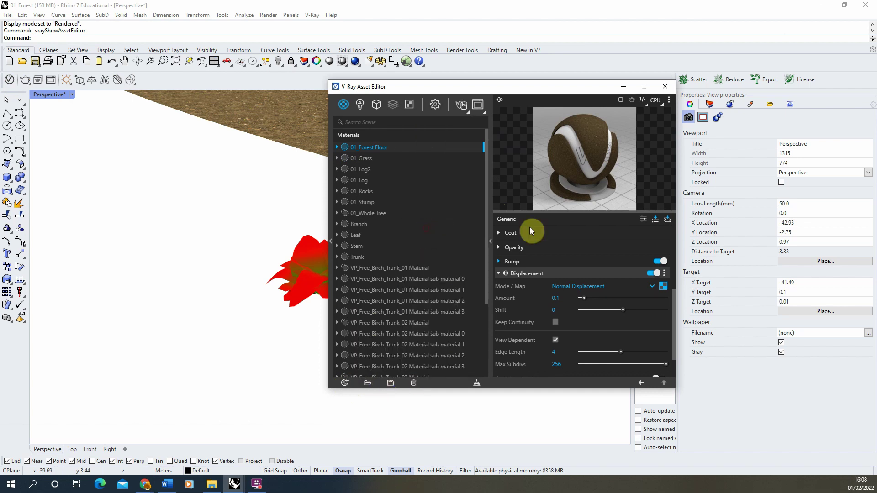
pyautogui.doubleClick(369, 235)
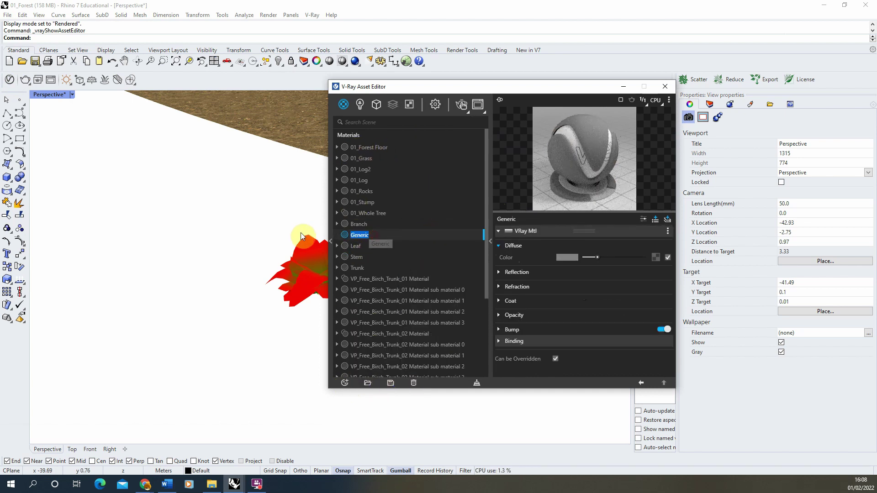
pyautogui.write('01_')
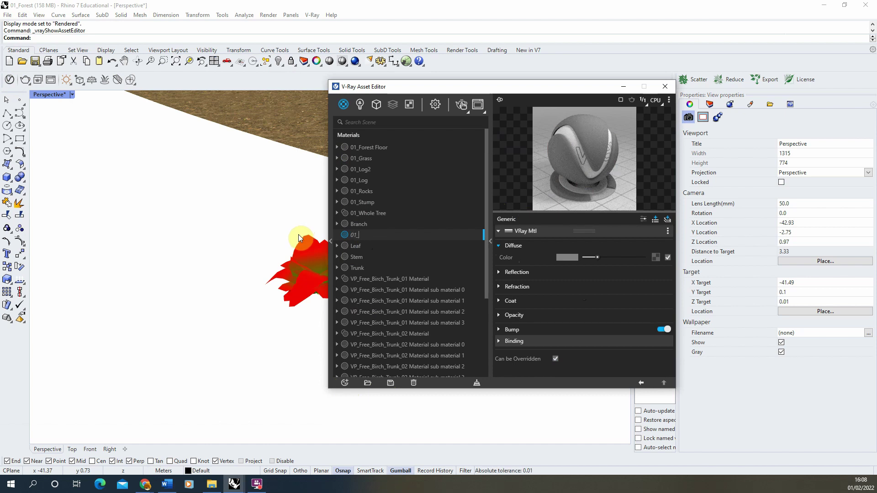
pyautogui.write('Fern')
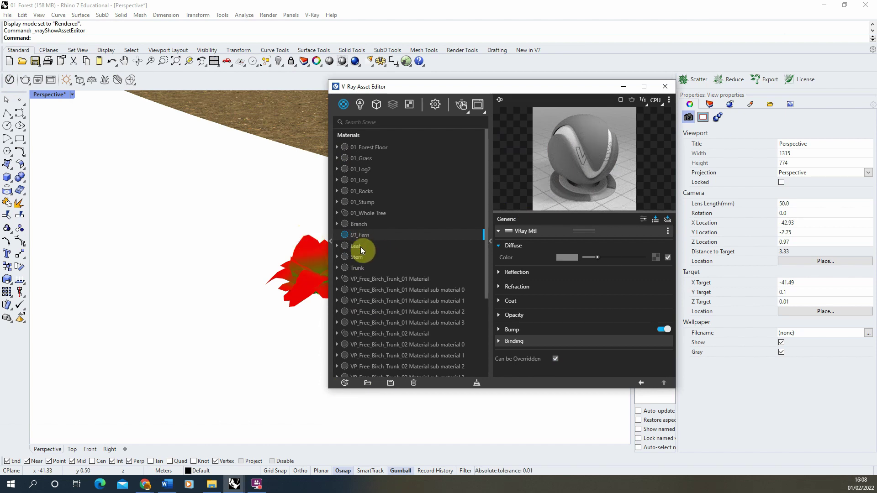
pyautogui.press('Return')
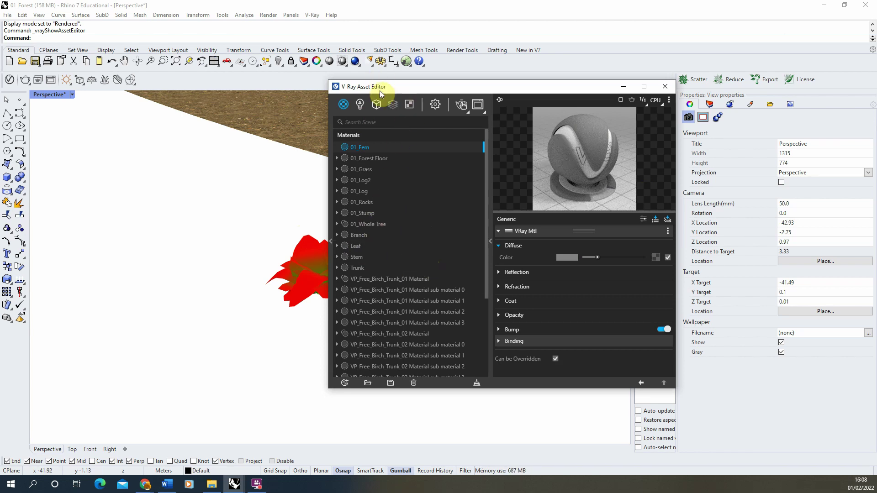
pyautogui.moveTo(429, 87); pyautogui.dragTo(444, 90)
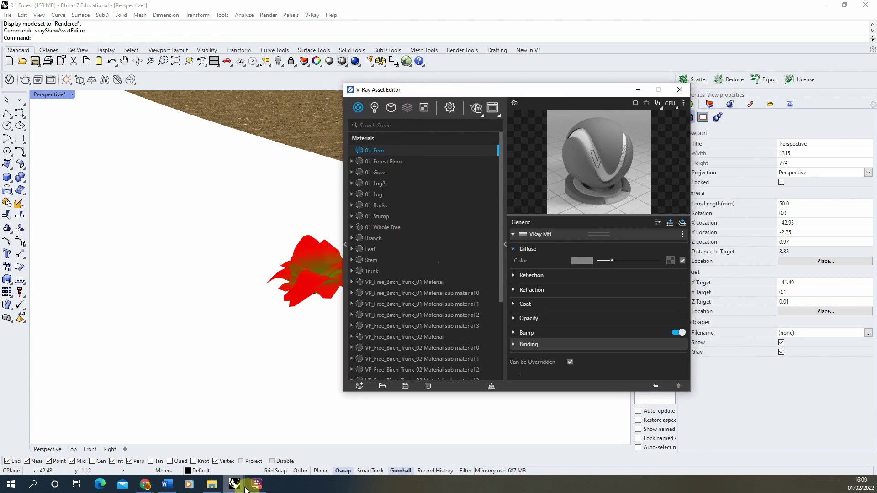
# - Find the Fern model's Textures > Atlas folder in File Explorer, copy its path and return to the V-Ray Asset Editor
pyautogui.moveTo(242, 488)
pyautogui.moveTo(212, 484)
pyautogui.click(210, 453)
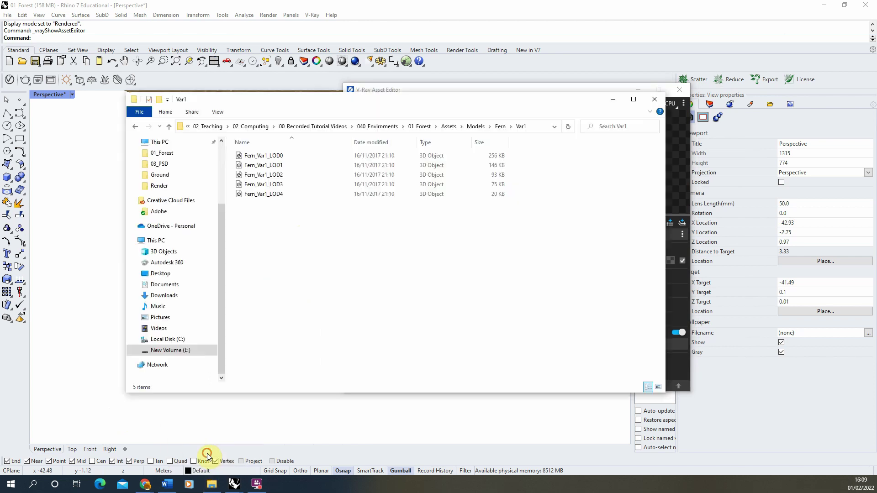
pyautogui.click(500, 127)
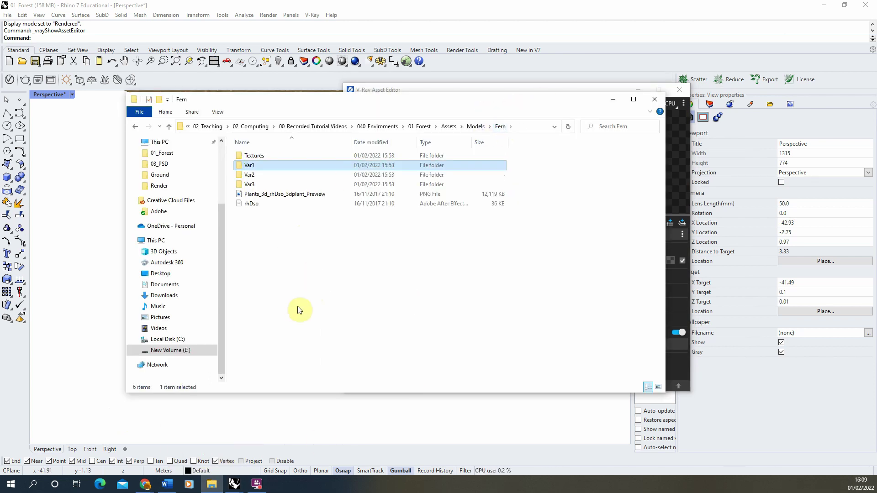
pyautogui.doubleClick(285, 156)
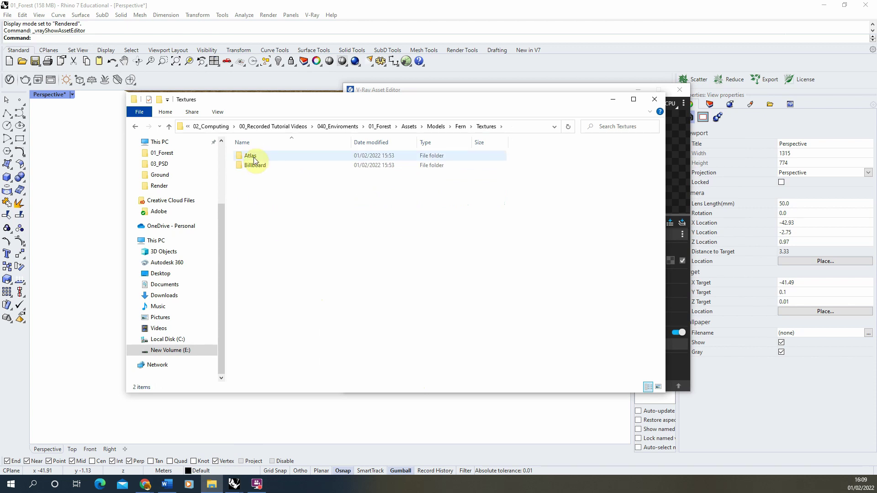
pyautogui.doubleClick(265, 157)
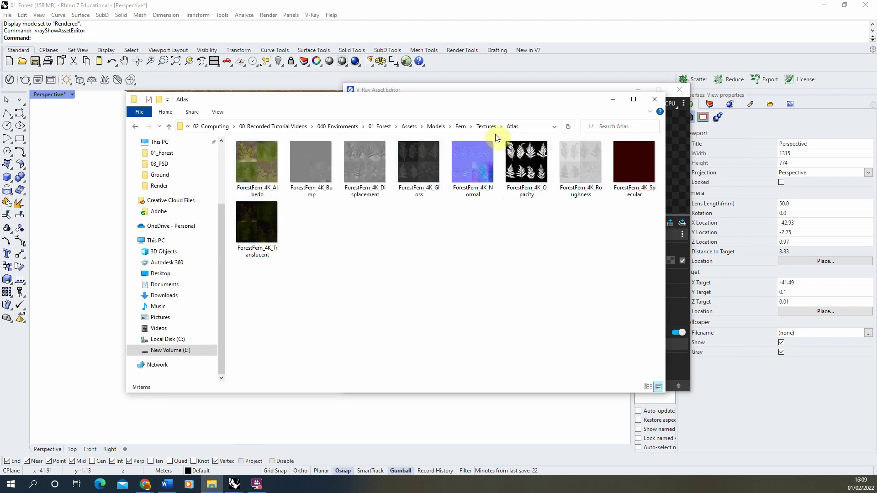
pyautogui.moveTo(373, 95); pyautogui.dragTo(296, 104)
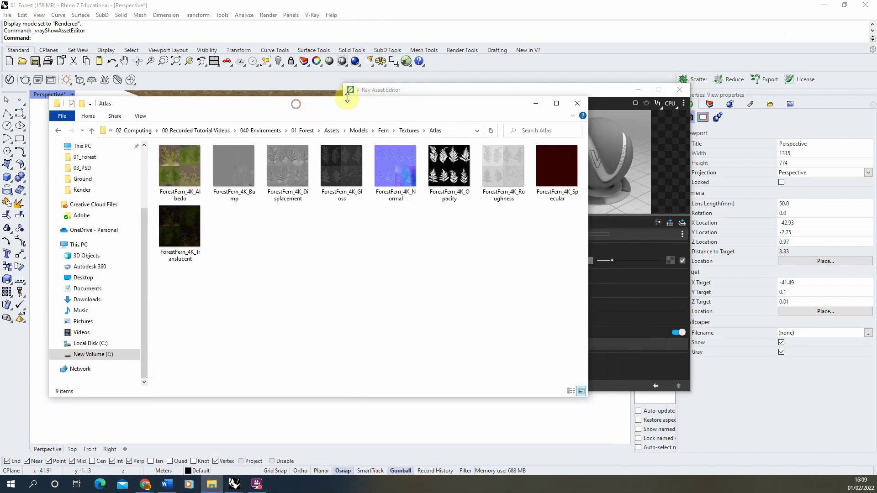
pyautogui.click(451, 130)
pyautogui.click(500, 90)
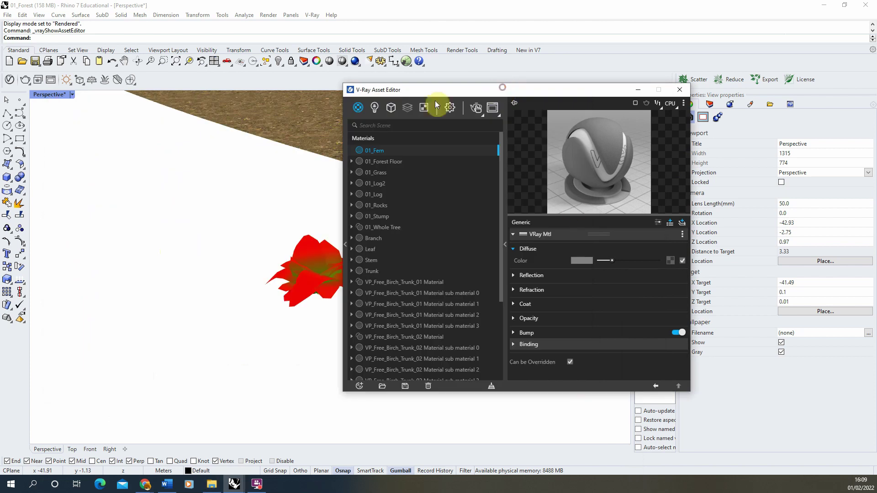
# - Load ForestFern_4K_Albedo from the copied Atlas folder as the bitmap for the 01_Fern material's diffuse color
pyautogui.click(670, 261)
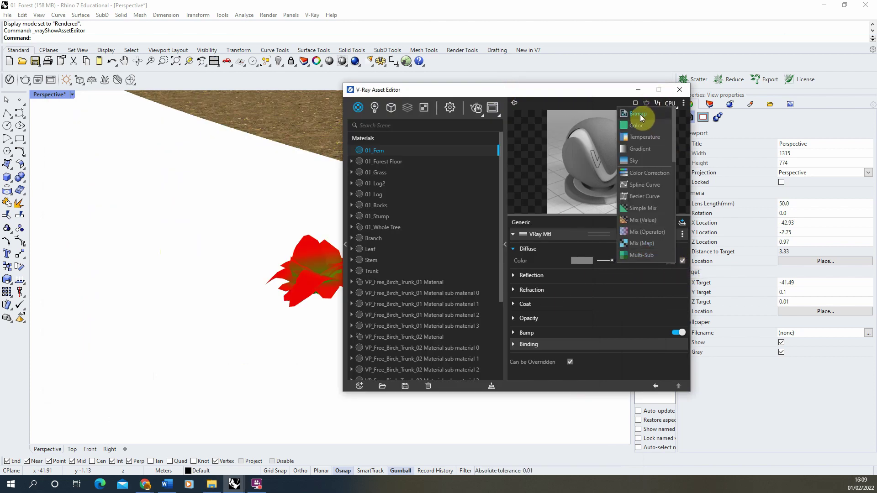
pyautogui.click(644, 114)
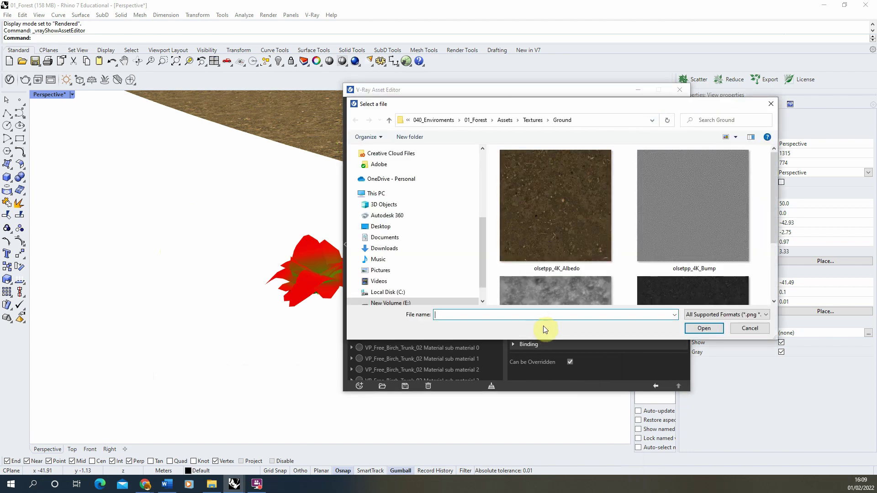
pyautogui.hotkey('ctrl', 'v')
pyautogui.click(716, 328)
pyautogui.click(509, 168)
pyautogui.click(704, 328)
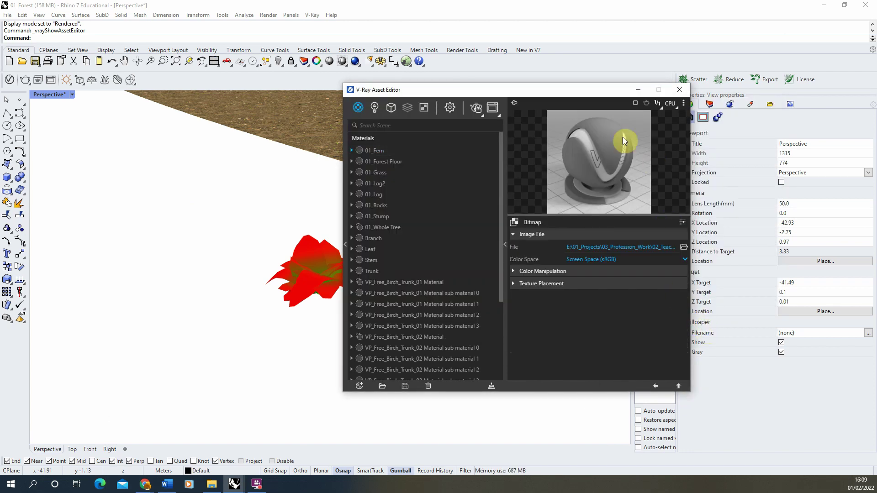
pyautogui.click(656, 386)
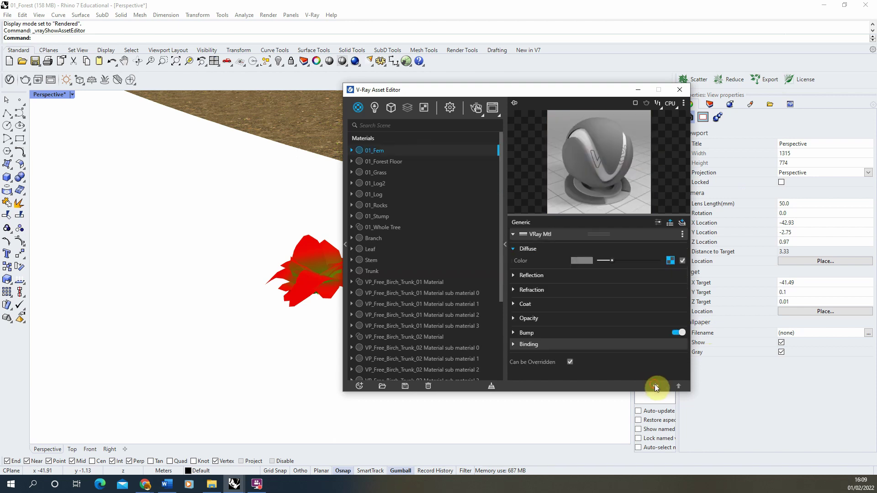
# - Assign the ForestFern_4K_Opacity bitmap to the opacity of the 01_Fern material
pyautogui.click(530, 318)
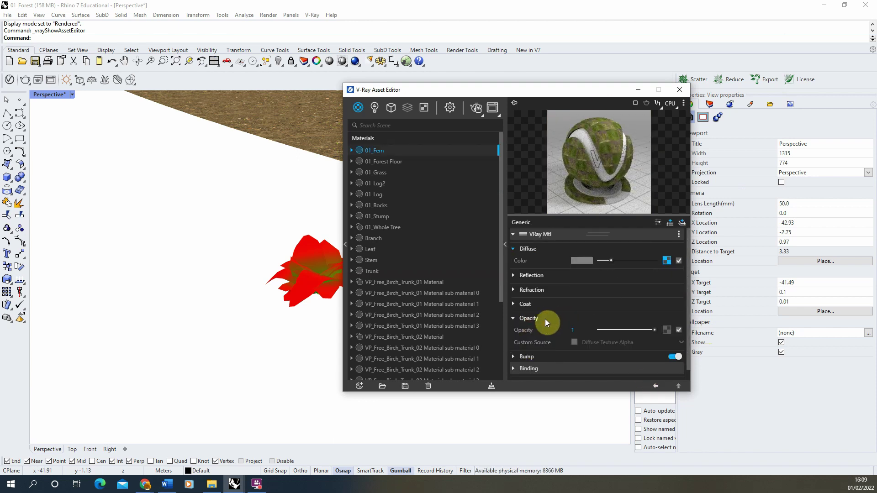
pyautogui.click(668, 332)
pyautogui.click(638, 114)
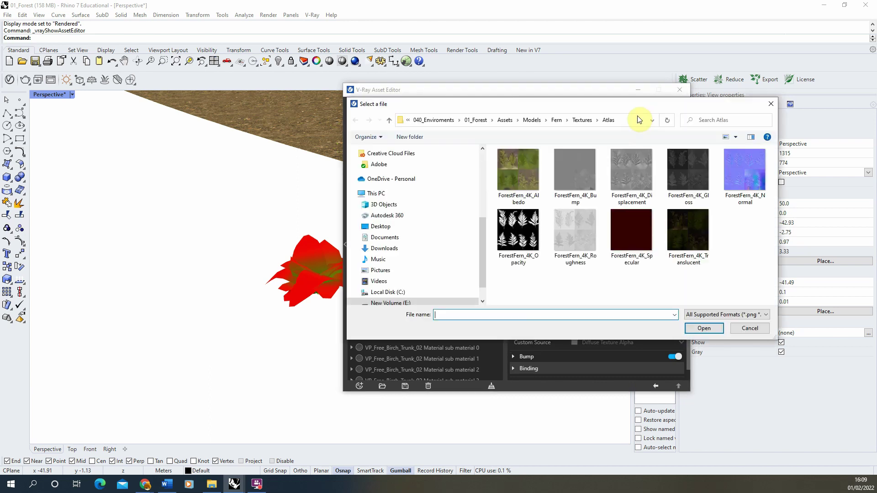
pyautogui.click(525, 236)
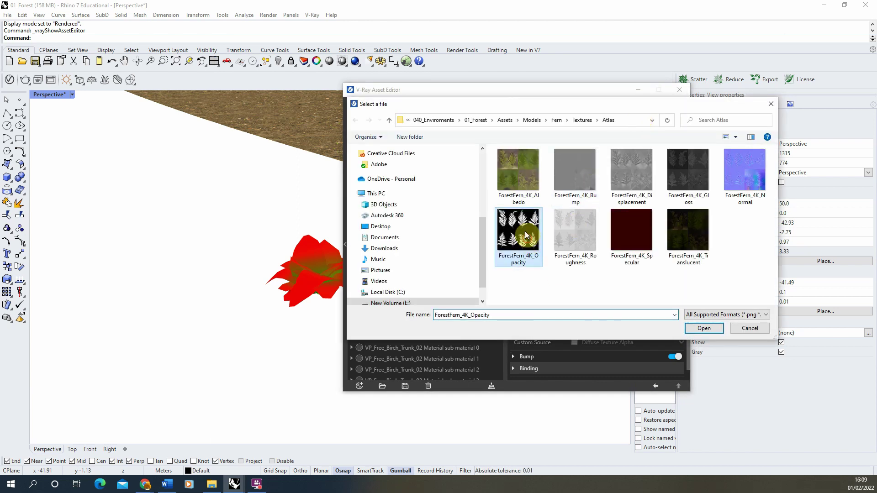
pyautogui.click(704, 328)
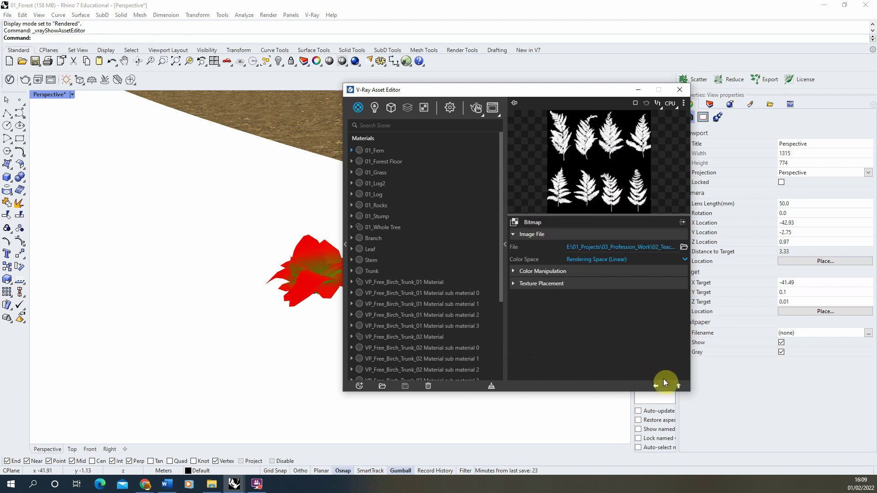
pyautogui.click(656, 386)
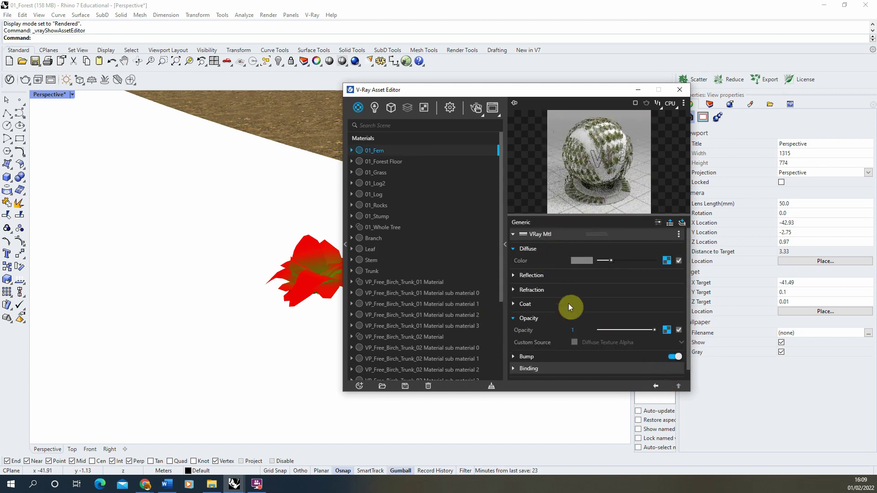
# - Load ForestFern_4K_Bump as the bitmap for the 01_Fern material's bump map
pyautogui.scroll(-1, 572, 307)
pyautogui.scroll(-1, 574, 309)
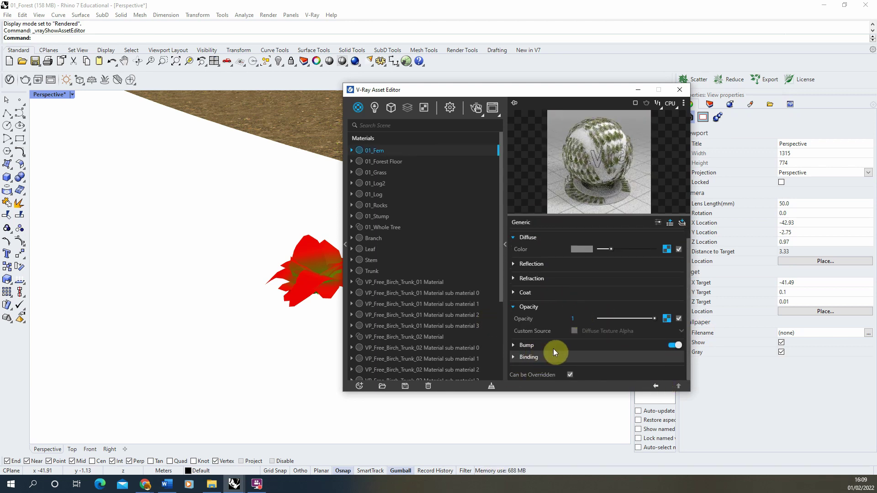
pyautogui.click(550, 346)
pyautogui.click(675, 357)
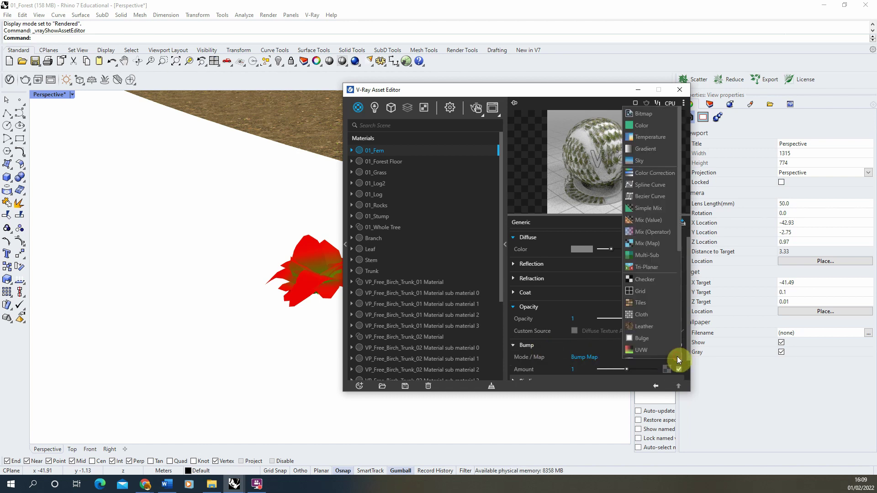
pyautogui.click(652, 117)
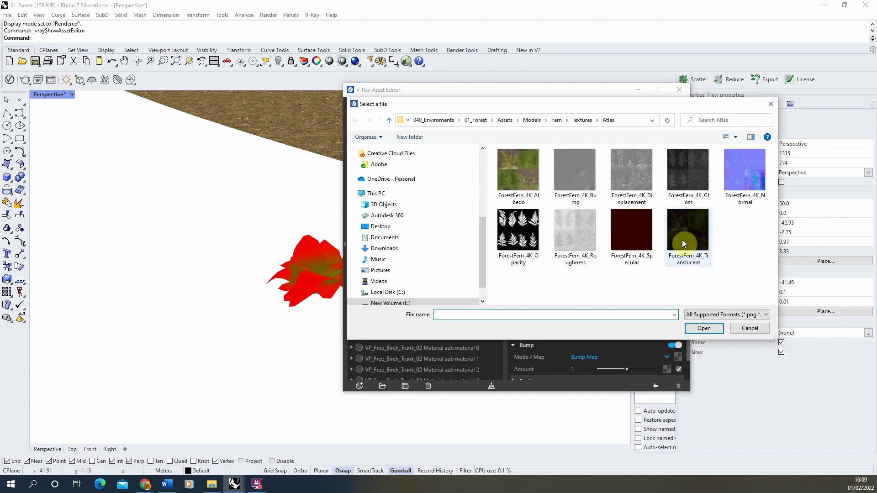
pyautogui.click(569, 177)
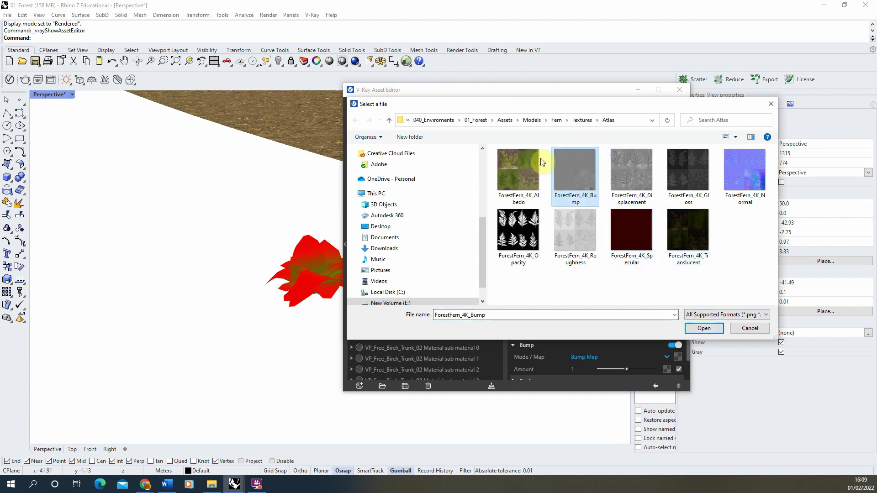
pyautogui.click(704, 329)
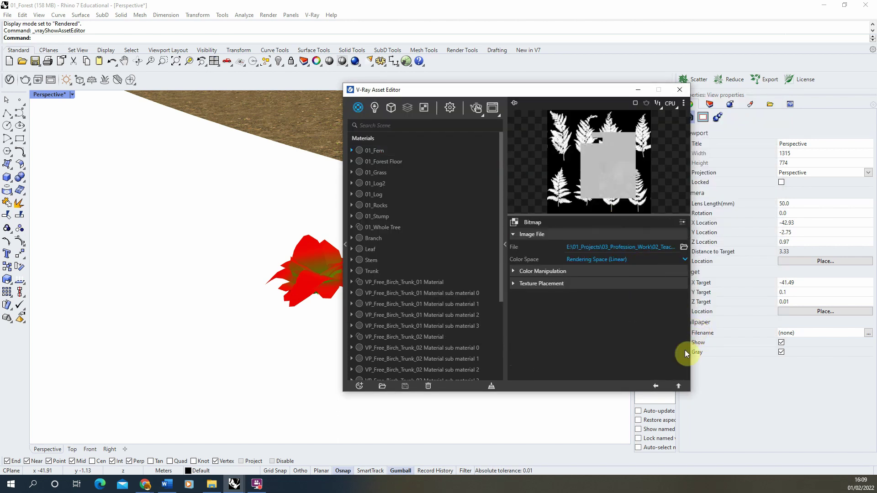
pyautogui.click(656, 386)
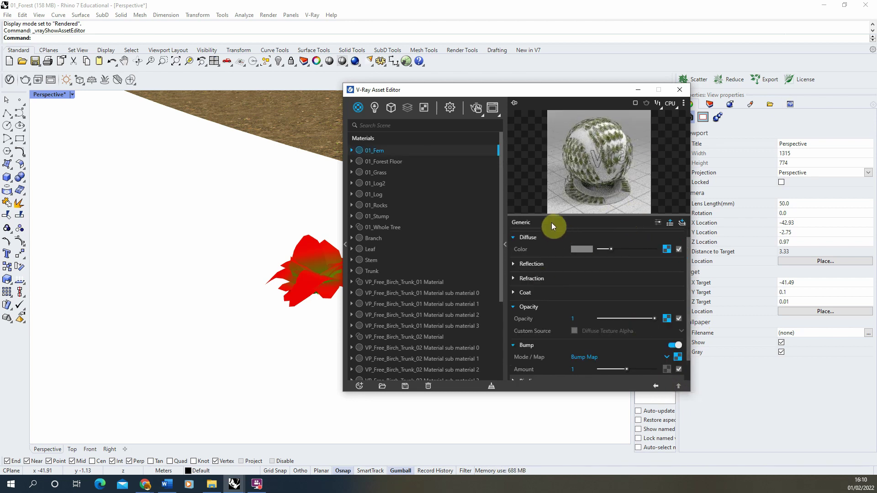
# - Set the translucency in the 01_Fern material's refraction settings to Volumetric
pyautogui.moveTo(689, 266); pyautogui.dragTo(689, 317)
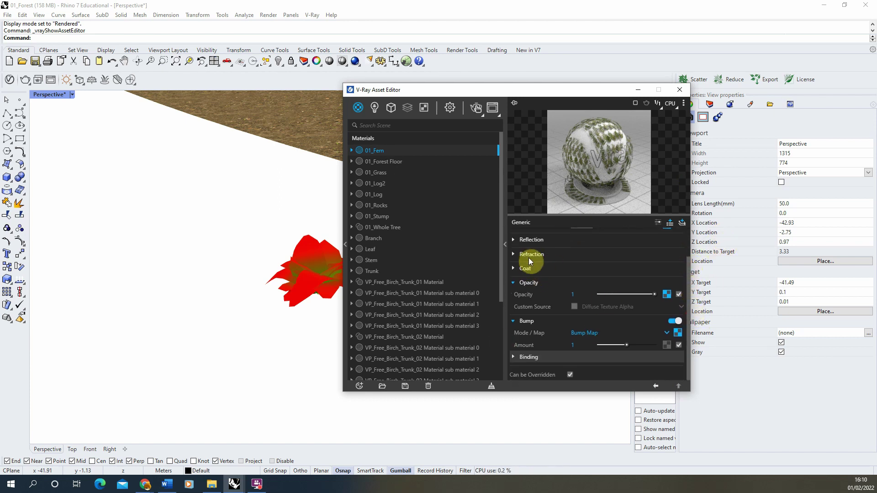
pyautogui.click(530, 255)
pyautogui.scroll(-2, 557, 306)
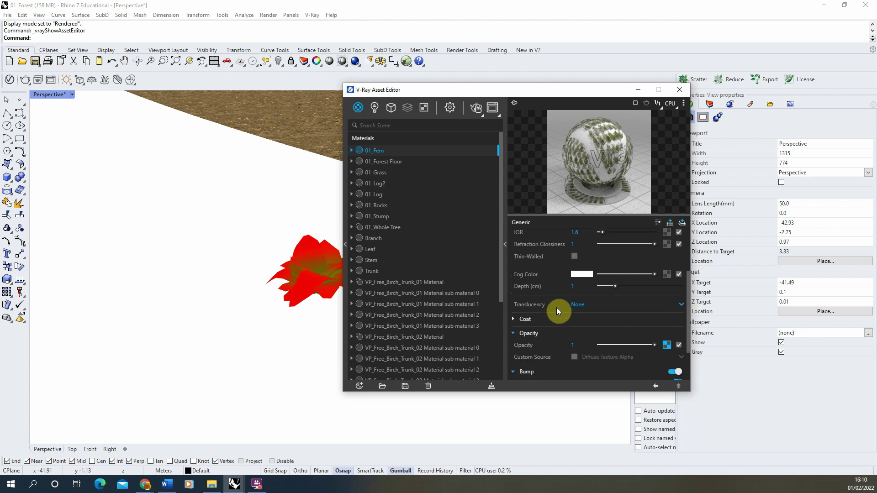
pyautogui.click(581, 306)
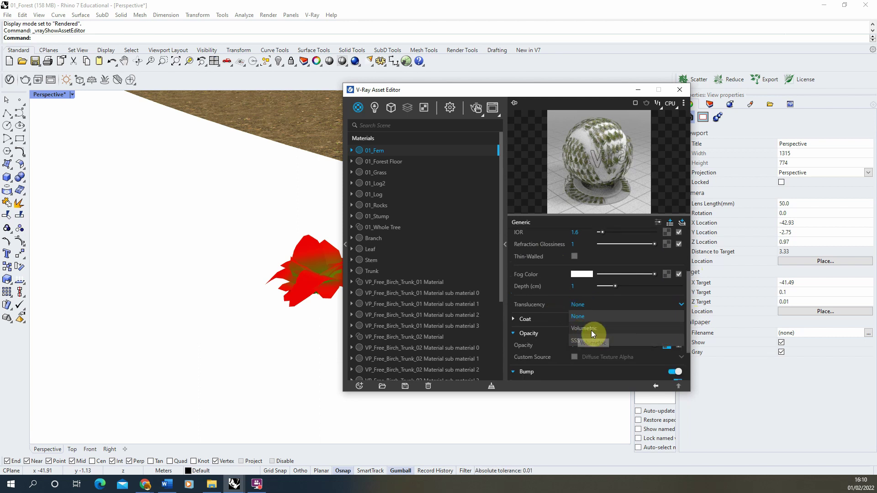
pyautogui.click(589, 328)
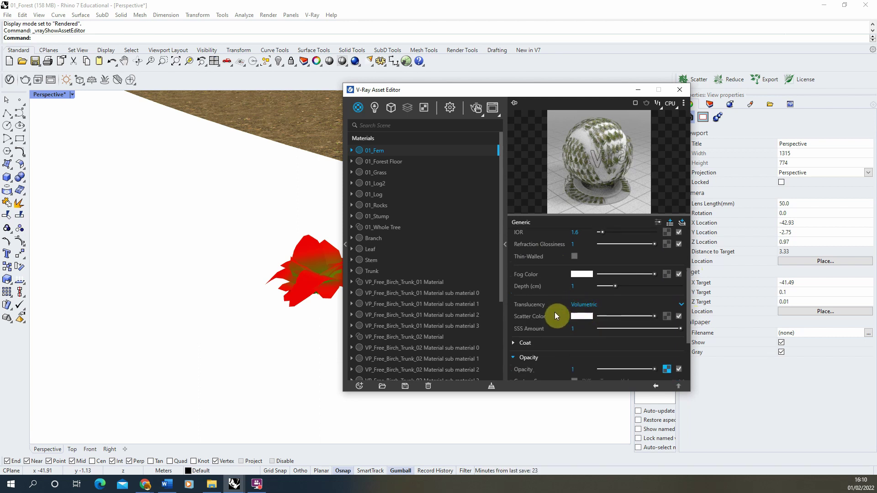
# - Load ForestFern_4K_Translucent as the bitmap for the 01_Fern material's scatter color
pyautogui.click(667, 316)
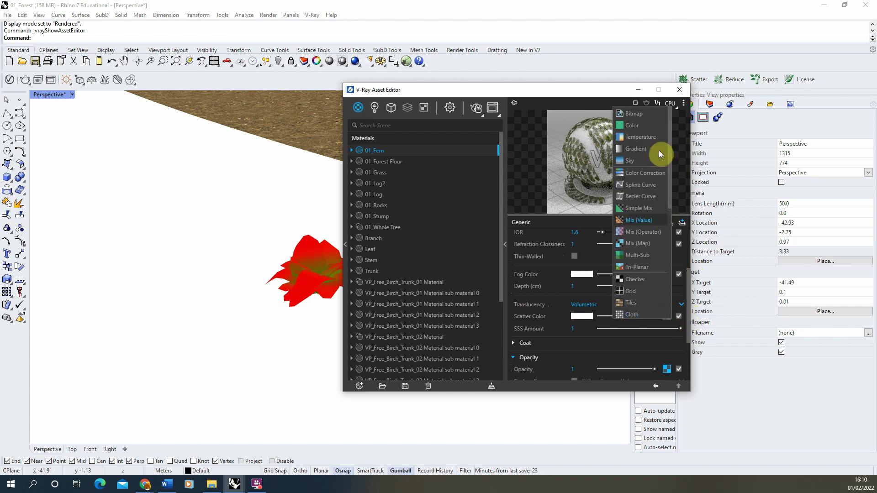
pyautogui.click(644, 114)
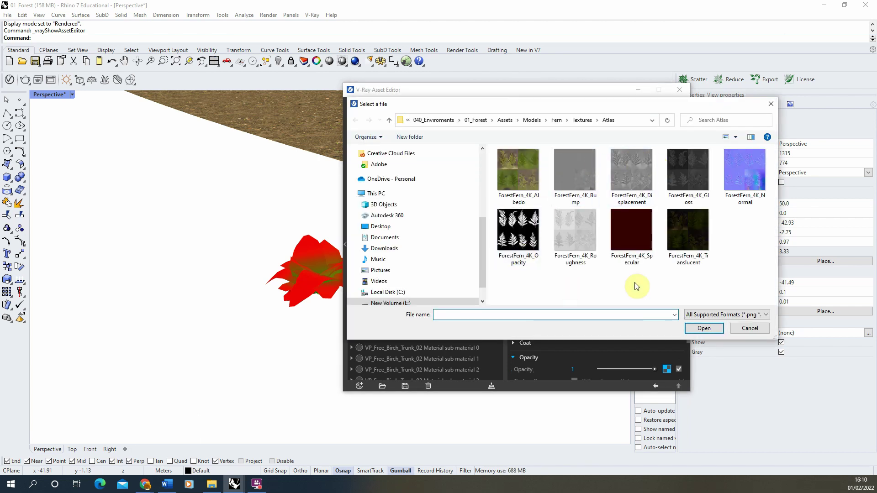
pyautogui.click(682, 236)
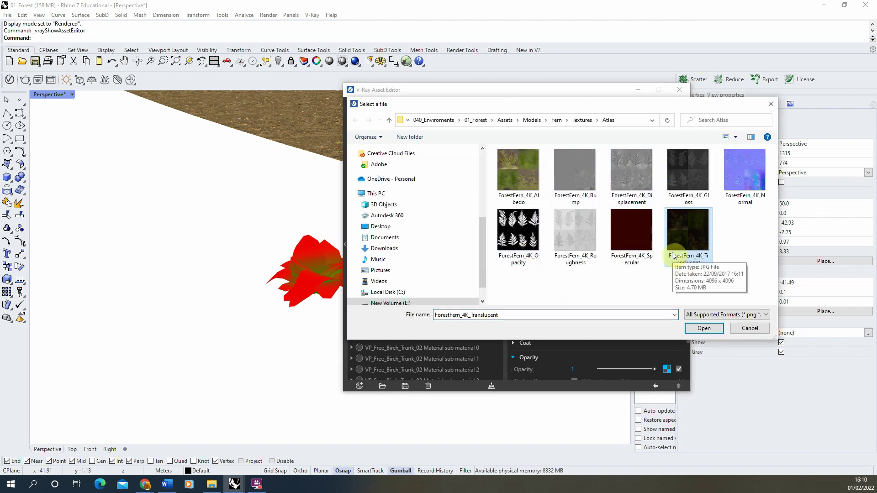
pyautogui.click(703, 327)
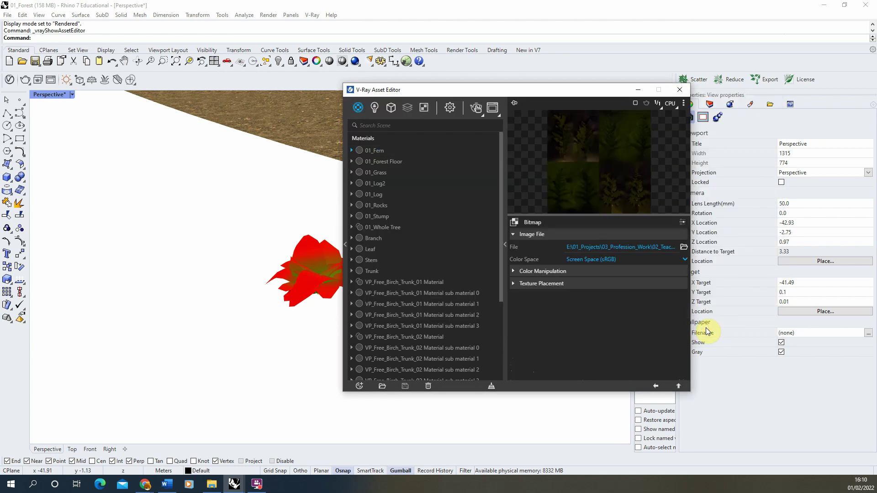
pyautogui.click(657, 386)
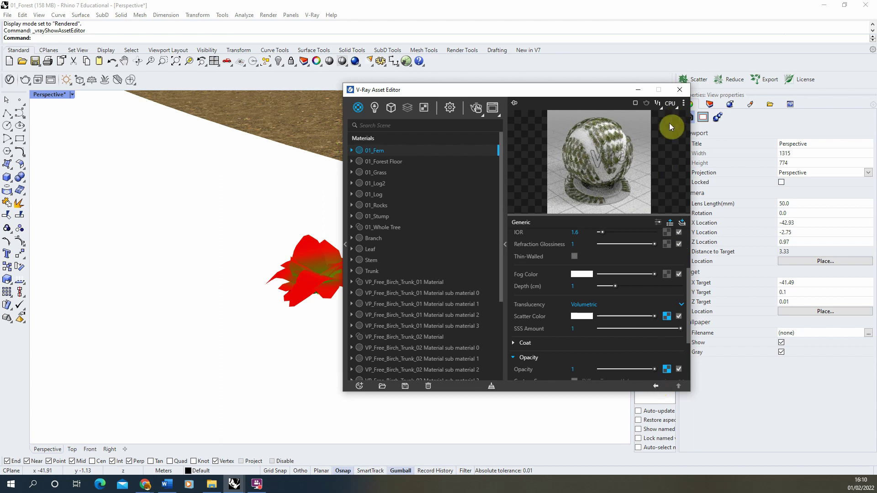
# - Apply the 01_Fern material to the red fern mesh and check the textured plant without the selection highlight
pyautogui.moveTo(691, 302); pyautogui.dragTo(661, 244)
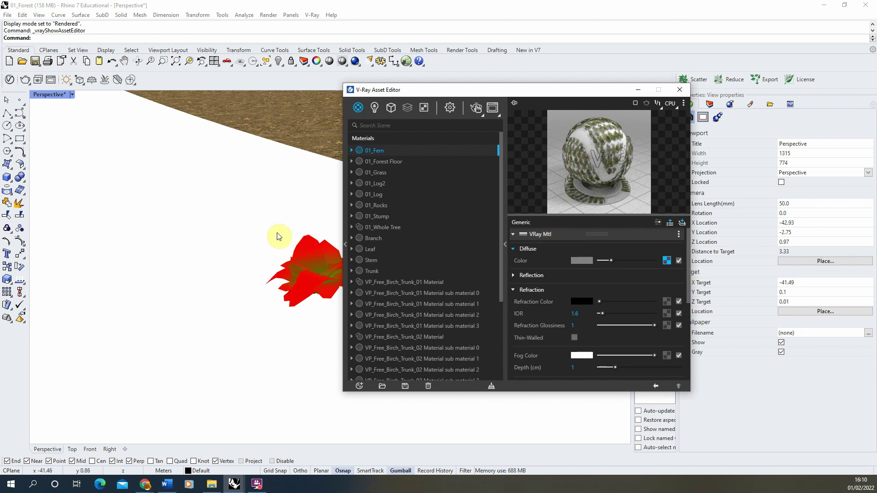
pyautogui.click(309, 265)
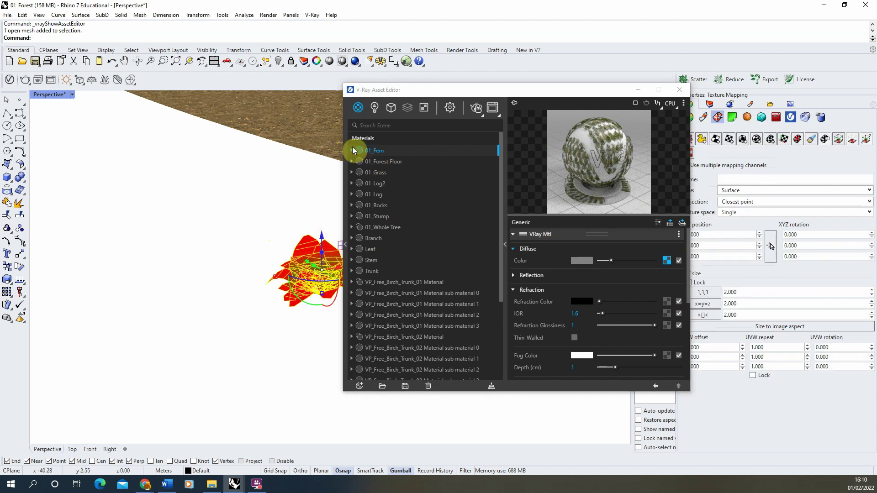
pyautogui.rightClick(408, 152)
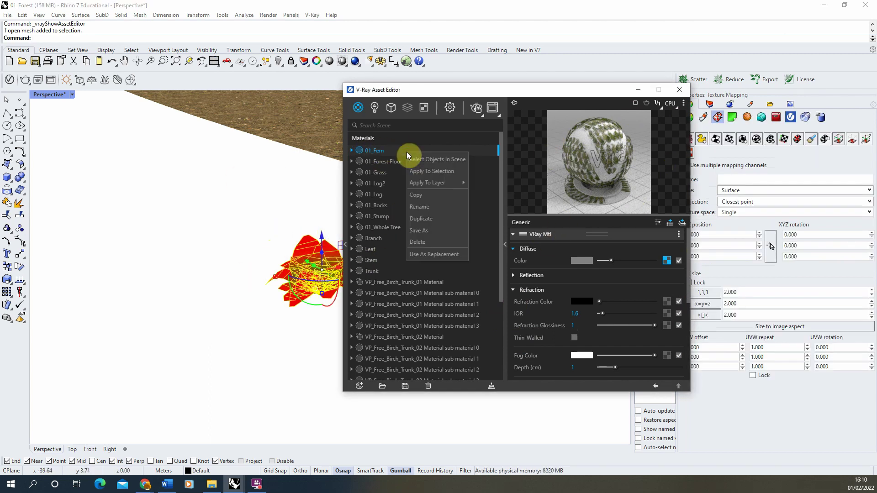
pyautogui.click(441, 173)
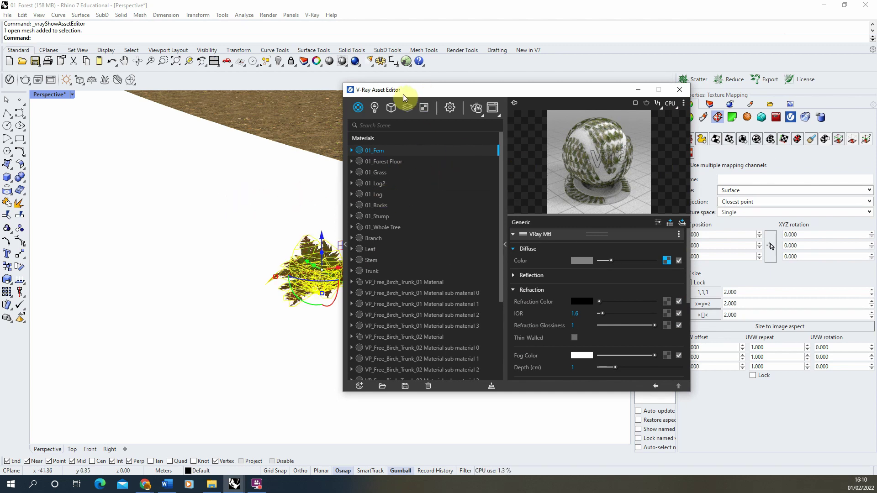
pyautogui.moveTo(406, 95); pyautogui.dragTo(471, 98)
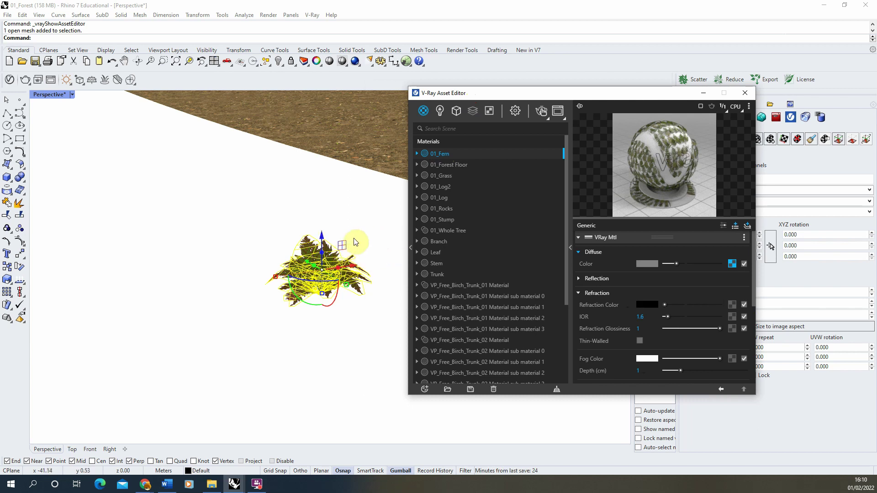
pyautogui.click(367, 248)
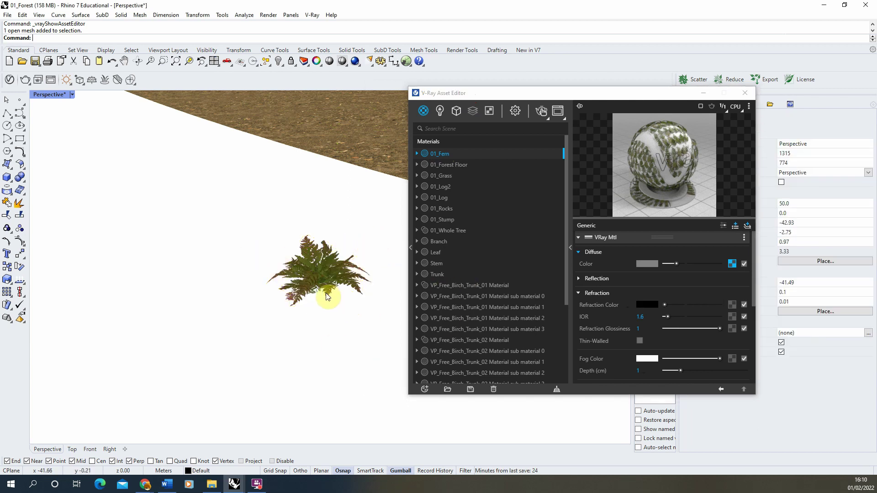
pyautogui.moveTo(333, 304)
pyautogui.mouseDown(button='right')
pyautogui.moveTo(333, 296)
pyautogui.moveTo(329, 378)
pyautogui.moveTo(288, 356)
pyautogui.moveTo(301, 273)
pyautogui.moveTo(344, 234)
pyautogui.moveTo(337, 206)
pyautogui.moveTo(286, 176)
pyautogui.moveTo(301, 158)
pyautogui.moveTo(265, 214)
pyautogui.moveTo(329, 315)
pyautogui.moveTo(320, 275)
pyautogui.moveTo(304, 363)
pyautogui.moveTo(364, 382)
pyautogui.moveTo(386, 320)
pyautogui.moveTo(324, 349)
pyautogui.moveTo(317, 246)
pyautogui.moveTo(343, 327)
pyautogui.moveTo(344, 317)
pyautogui.mouseUp(button='right')
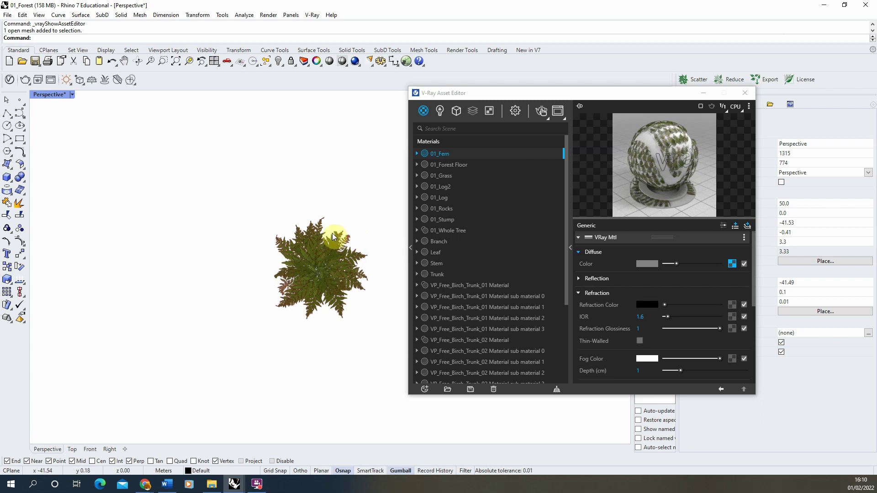
pyautogui.moveTo(338, 263); pyautogui.dragTo(269, 251, button='right')
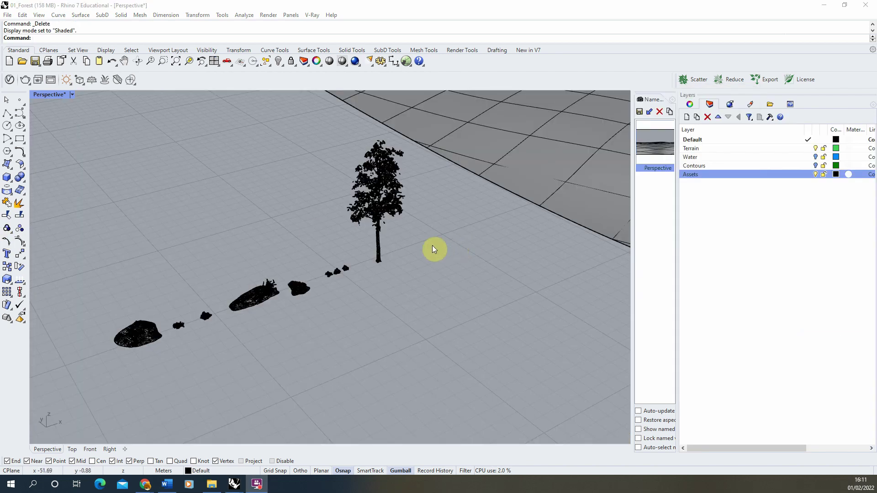
# - Examine the row of tree, fern, log and rock assets placed beside the terrain
pyautogui.click(376, 241)
pyautogui.scroll(3, 348, 268)
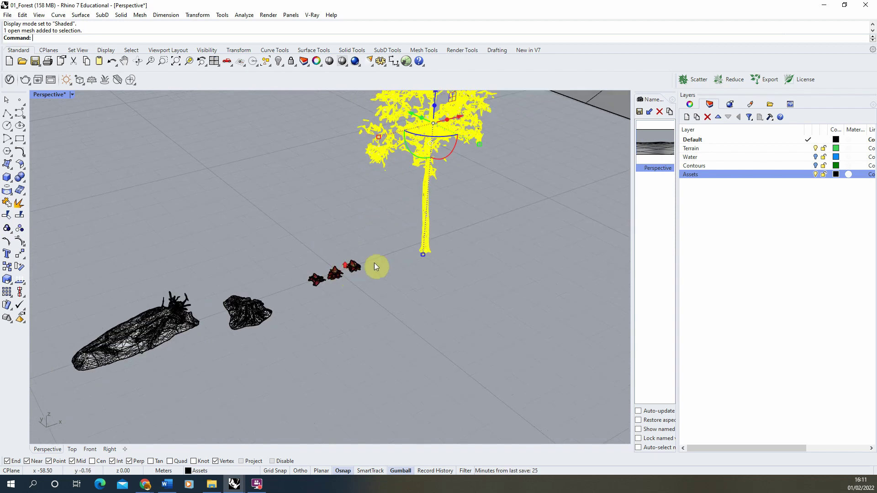
pyautogui.moveTo(291, 277); pyautogui.dragTo(281, 322, button='right')
pyautogui.moveTo(329, 296); pyautogui.dragTo(307, 337, button='right')
pyautogui.scroll(4, 306, 337)
pyautogui.scroll(-4, 112, 338)
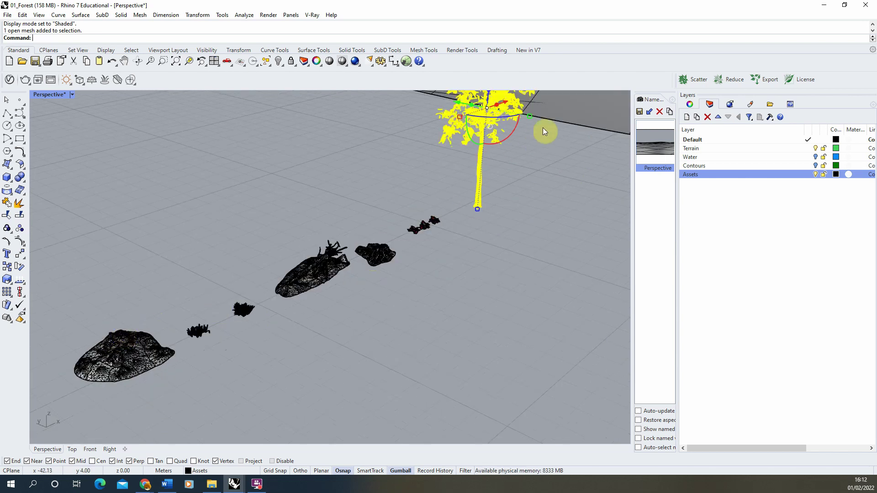
pyautogui.scroll(-3, 158, 298)
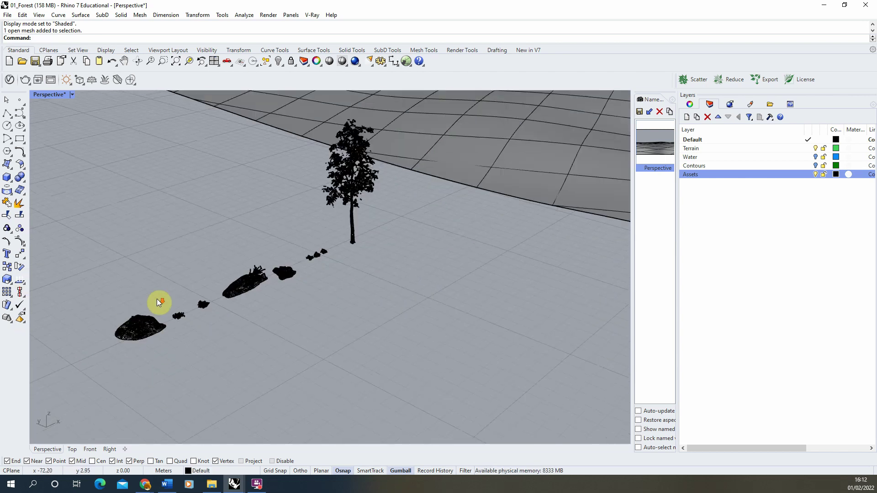
pyautogui.scroll(-3, 116, 250)
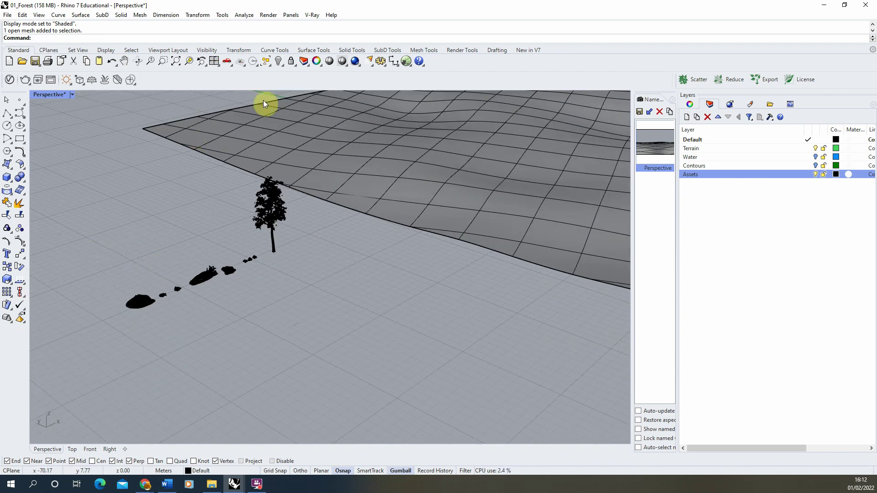
pyautogui.scroll(1, 277, 102)
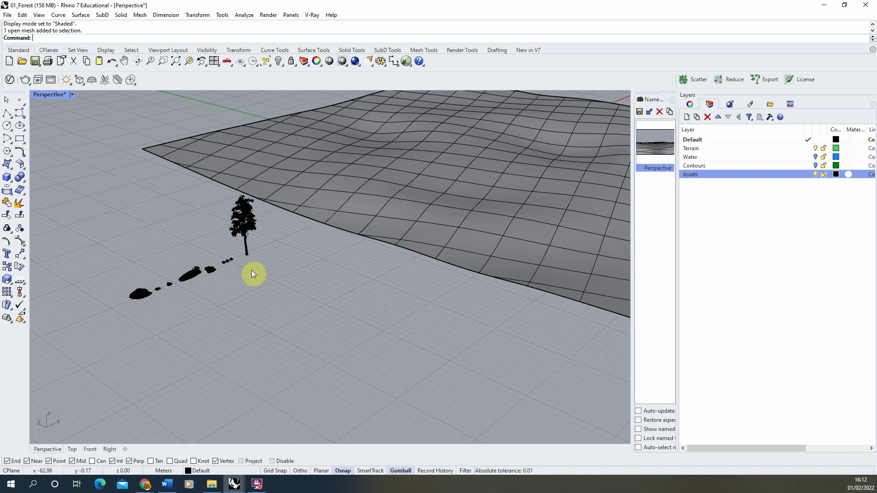
pyautogui.scroll(2, 120, 276)
pyautogui.scroll(2, 386, 252)
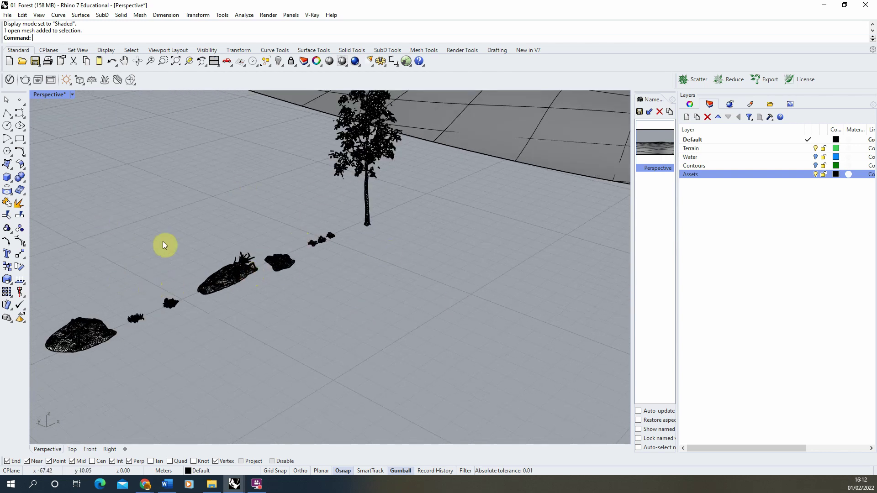
pyautogui.scroll(-2, 108, 221)
pyautogui.scroll(-2, 181, 265)
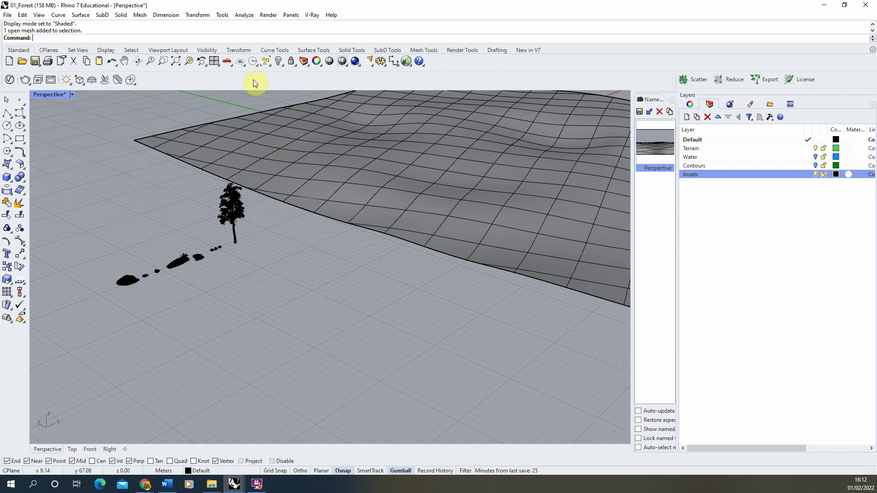
pyautogui.moveTo(256, 187); pyautogui.dragTo(298, 215, button='right')
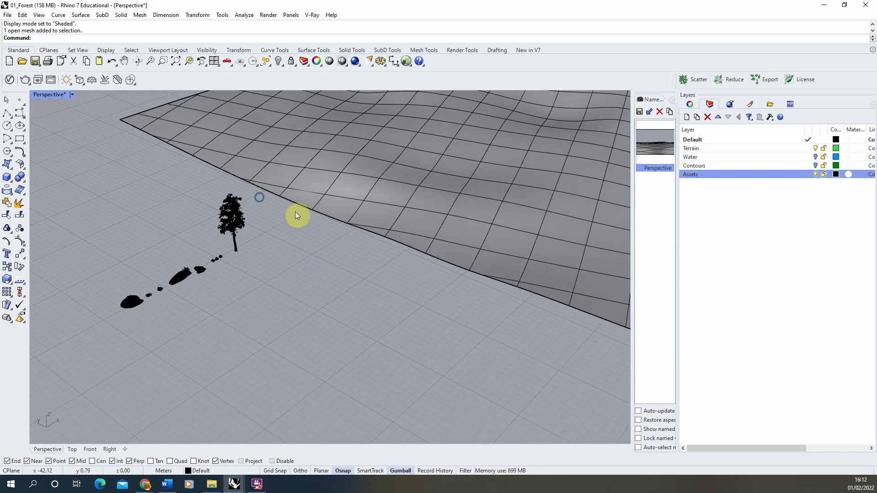
# - Create a new Scatter geometry in the V-Ray Asset Editor
pyautogui.click(10, 82)
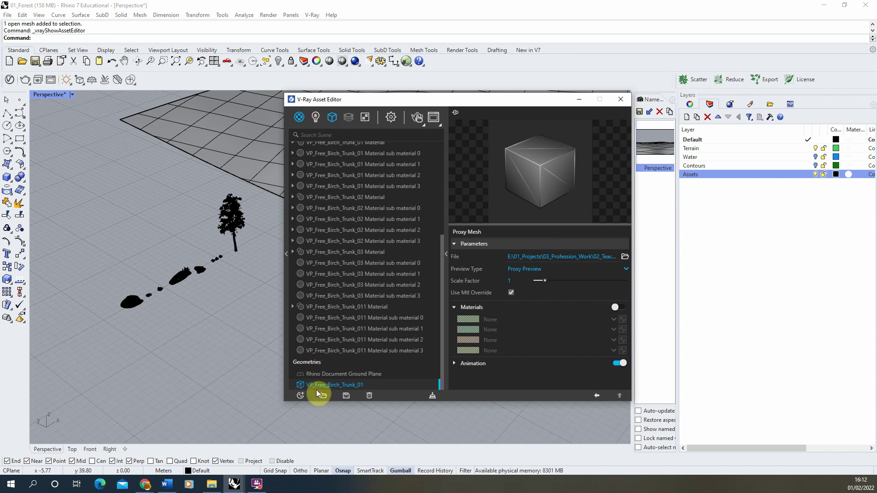
pyautogui.click(301, 396)
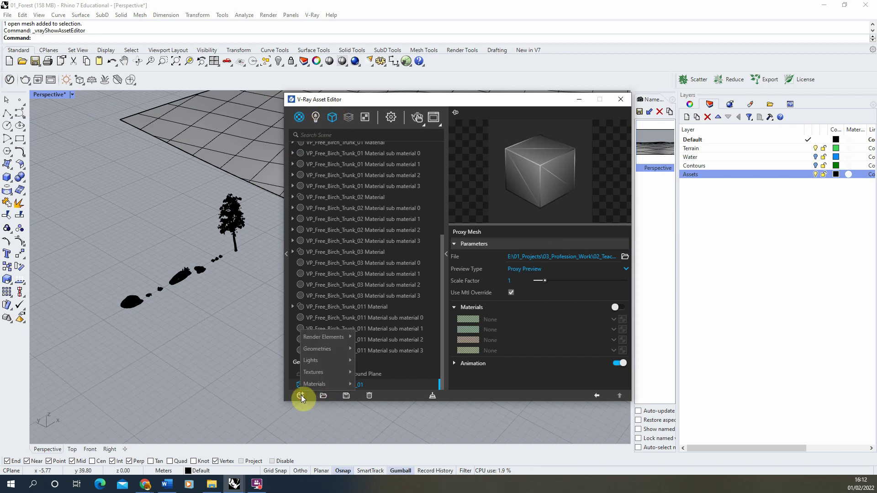
pyautogui.moveTo(330, 357)
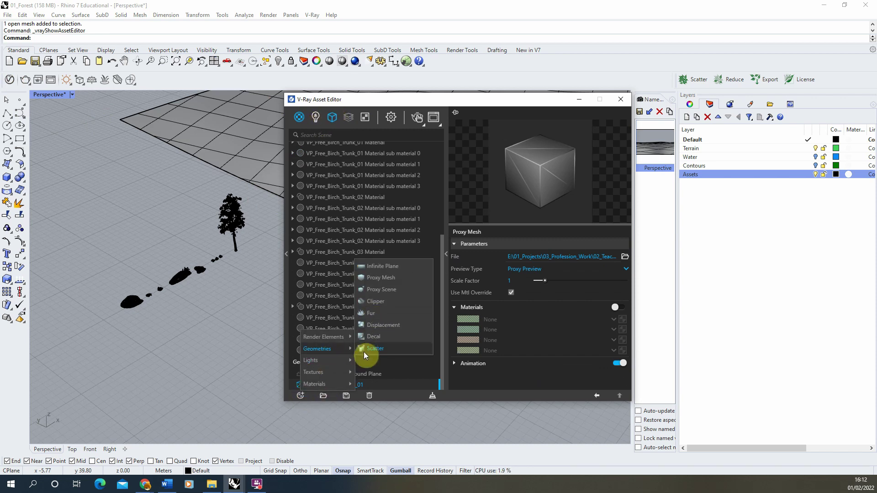
pyautogui.click(381, 349)
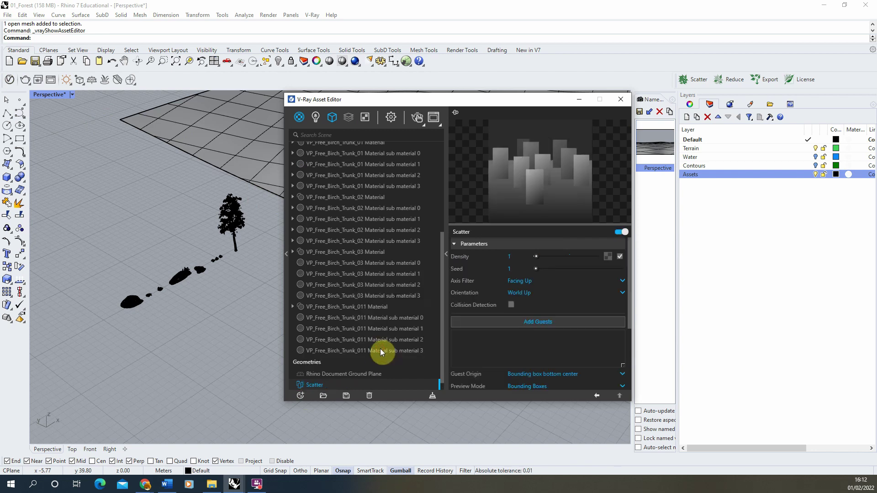
# - Show only the geometries in the V-Ray Asset Editor and rename the new scatter as Shrubs
pyautogui.click(332, 119)
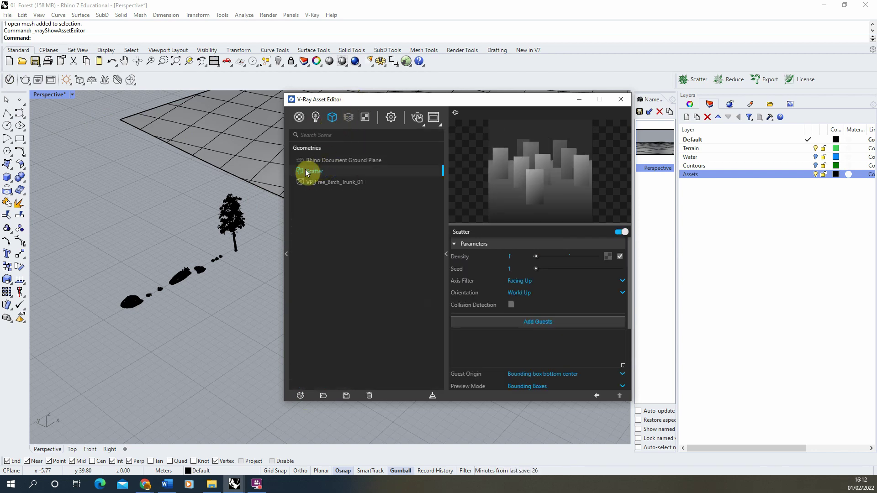
pyautogui.click(327, 171)
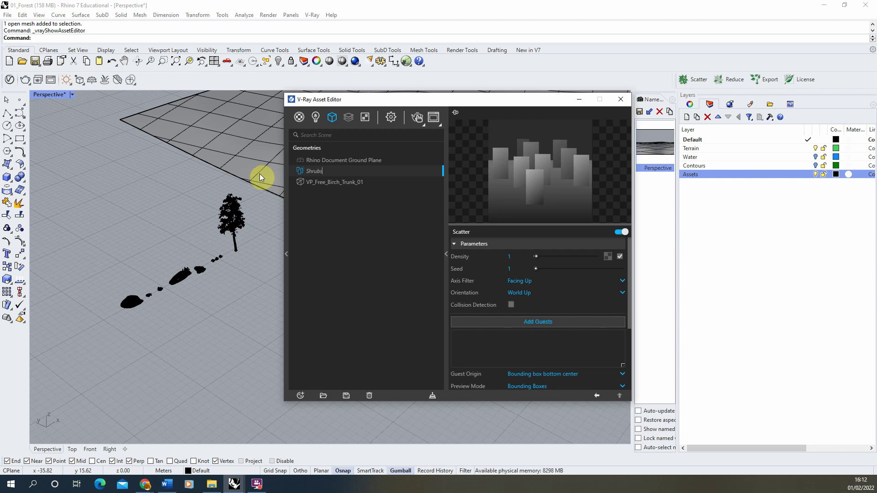
pyautogui.moveTo(401, 101); pyautogui.dragTo(406, 137)
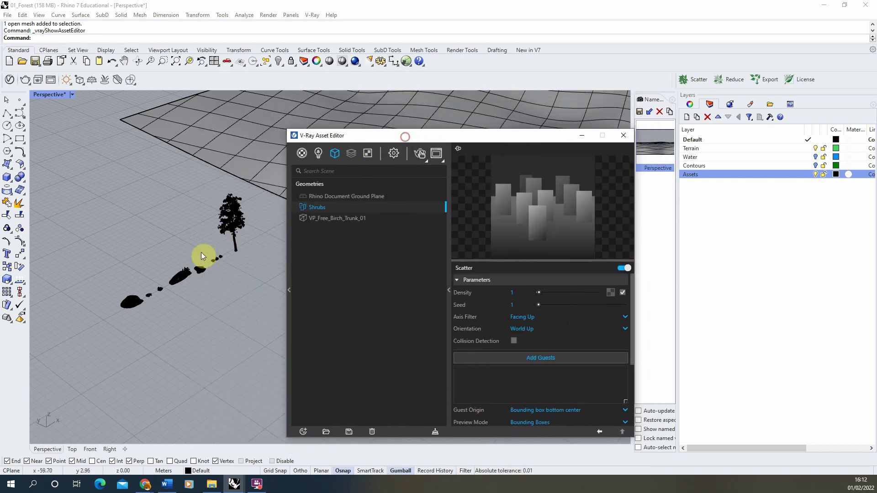
# - Add the three red fern meshes and the two small plant meshes beside the large rock as guests of the Shrubs scatter
pyautogui.scroll(10, 238, 251)
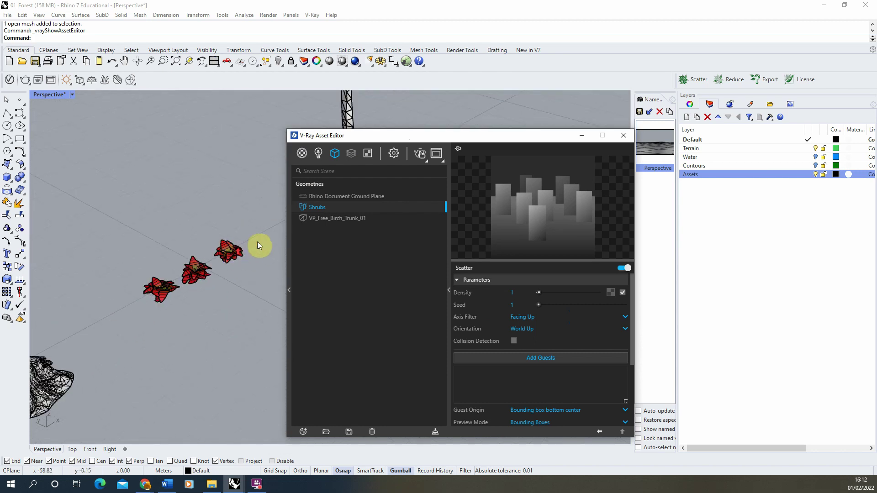
pyautogui.moveTo(250, 221); pyautogui.dragTo(143, 300)
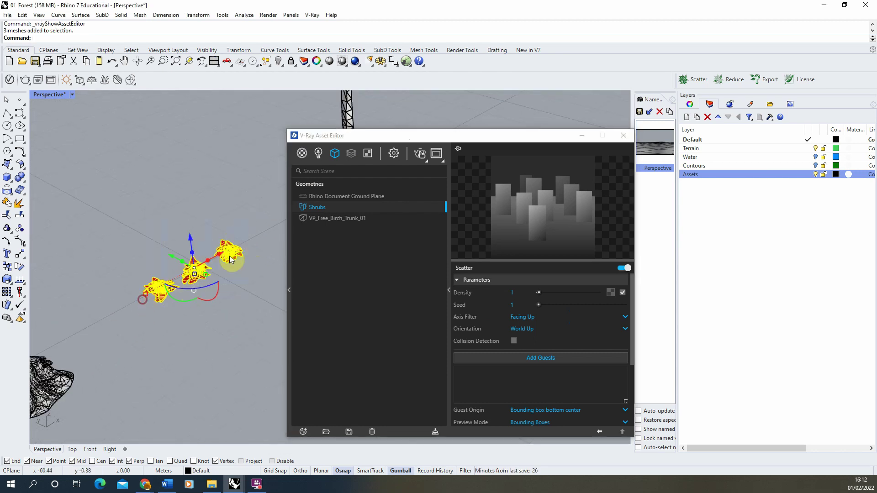
pyautogui.scroll(-10, 243, 230)
pyautogui.scroll(5, 68, 309)
pyautogui.moveTo(200, 260); pyautogui.dragTo(78, 364)
pyautogui.scroll(-5, 139, 289)
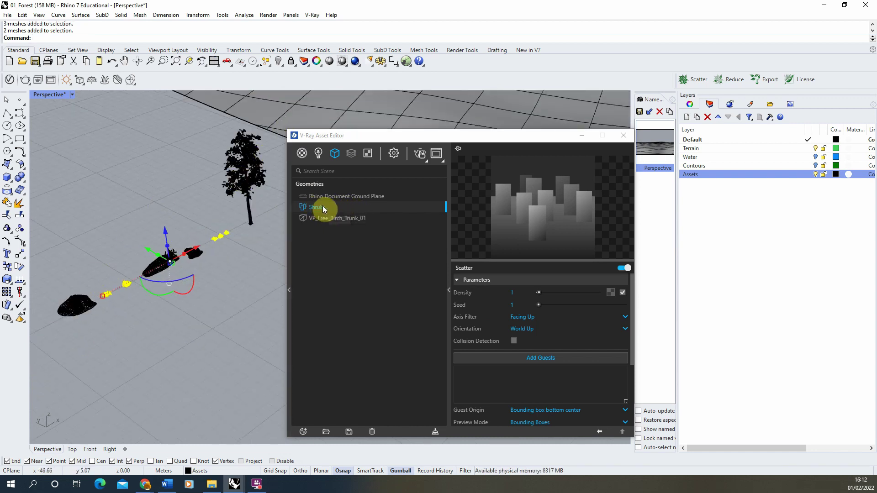
pyautogui.click(537, 358)
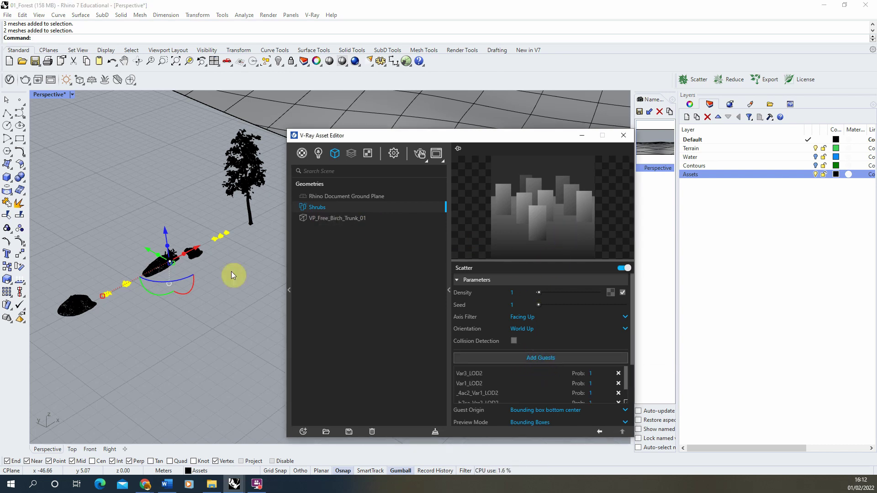
pyautogui.moveTo(626, 376)
pyautogui.mouseDown()
pyautogui.moveTo(626, 391)
pyautogui.moveTo(626, 378)
pyautogui.mouseUp()
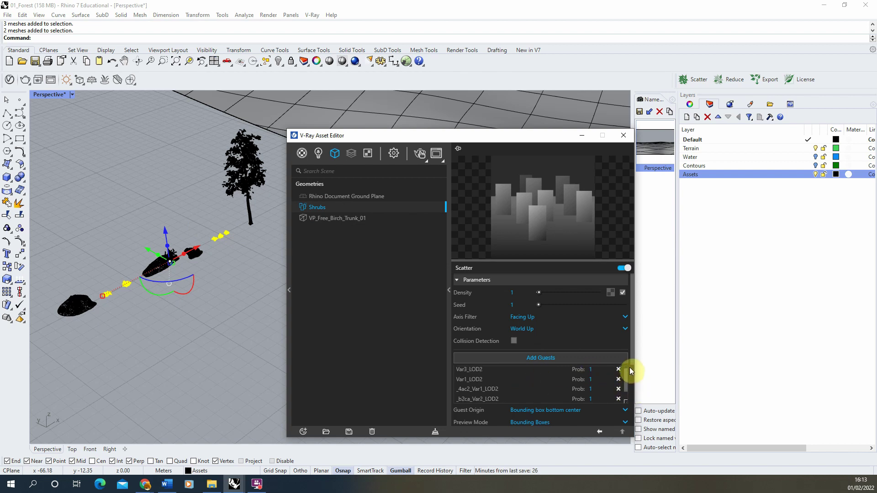
pyautogui.moveTo(627, 377)
pyautogui.mouseDown()
pyautogui.moveTo(625, 386)
pyautogui.moveTo(625, 375)
pyautogui.mouseUp()
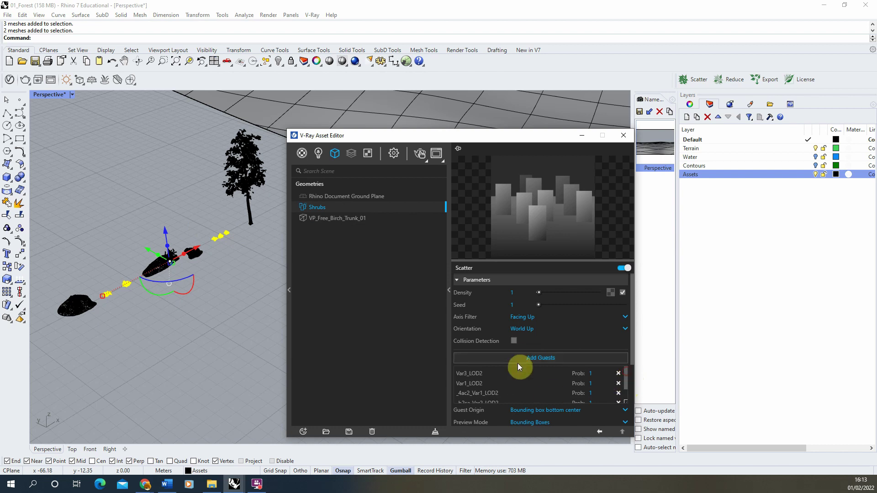
# - Apply the Shrubs scatter to the terrain surface
pyautogui.moveTo(114, 223); pyautogui.dragTo(249, 204, button='right')
pyautogui.click(241, 201)
pyautogui.moveTo(72, 198); pyautogui.dragTo(141, 163, button='right')
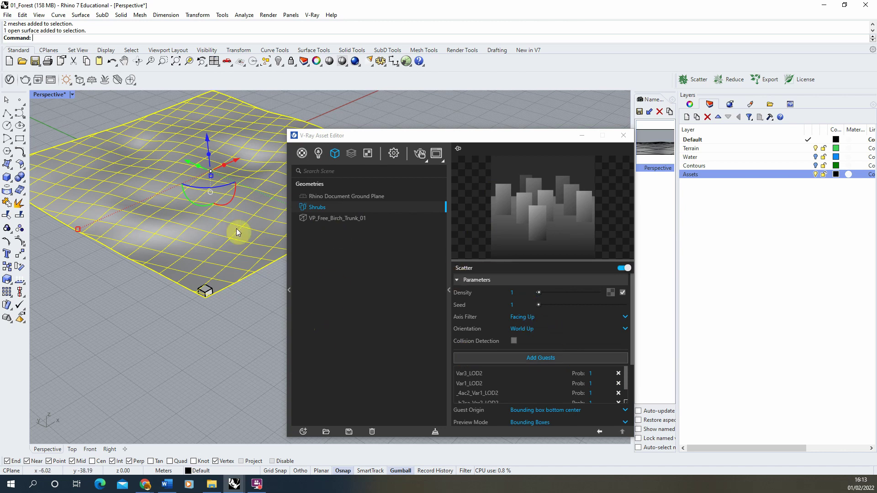
pyautogui.rightClick(330, 208)
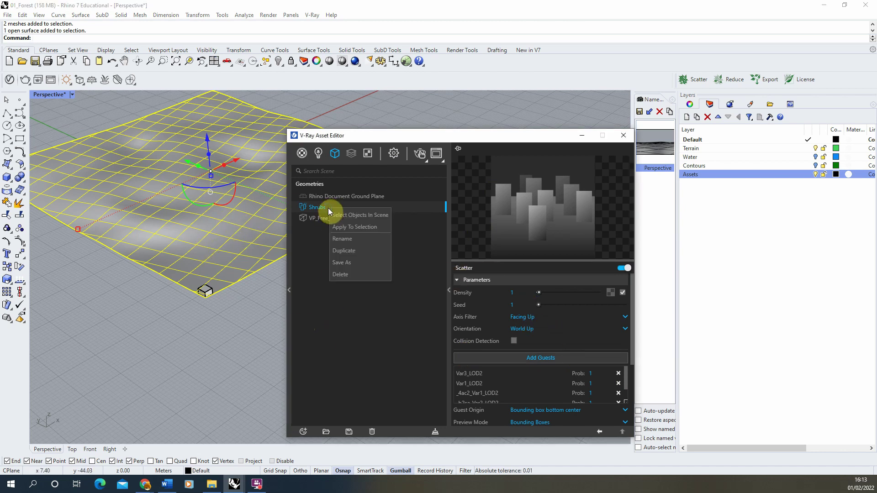
pyautogui.click(351, 226)
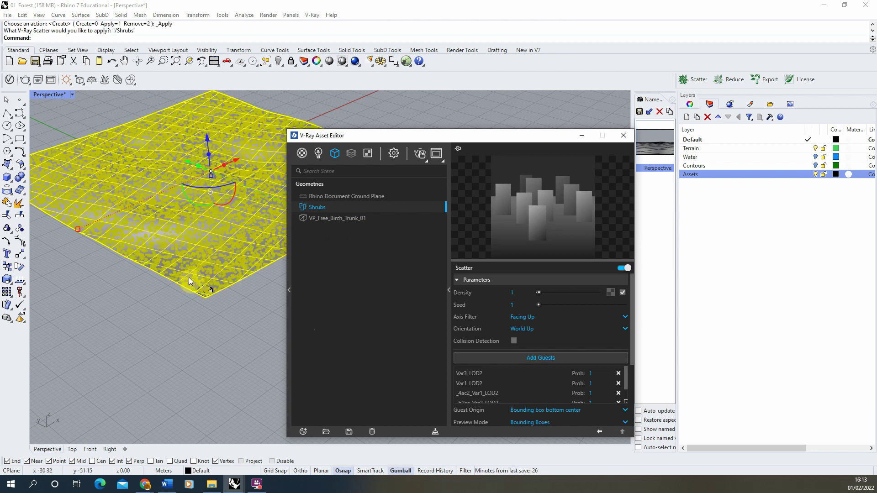
# - Restore the saved Perspective view and start an interactive V-Ray render of the scattered terrain
pyautogui.click(582, 135)
pyautogui.scroll(3, 234, 271)
pyautogui.scroll(2, 193, 262)
pyautogui.scroll(2, 228, 274)
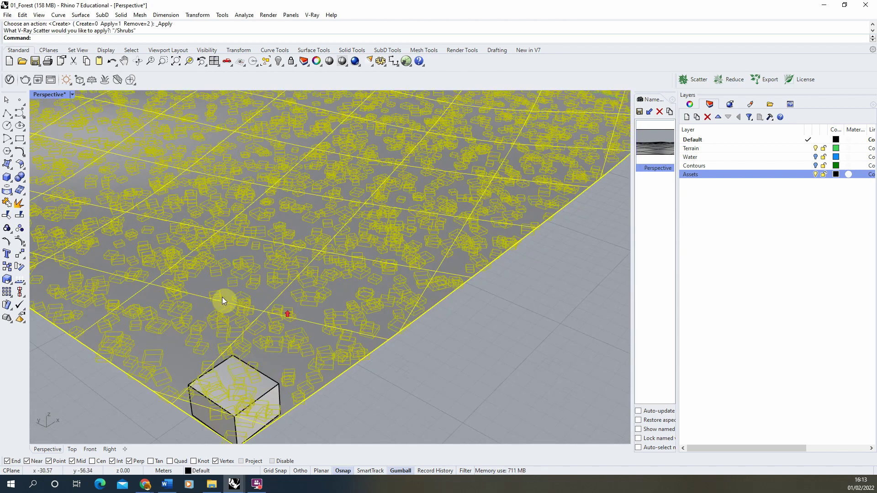
pyautogui.scroll(-3, 307, 350)
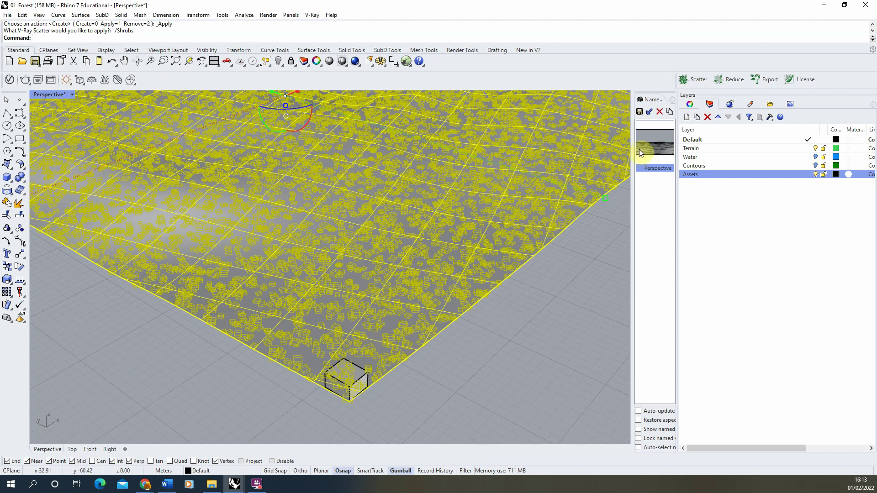
pyautogui.doubleClick(657, 148)
pyautogui.click(331, 197)
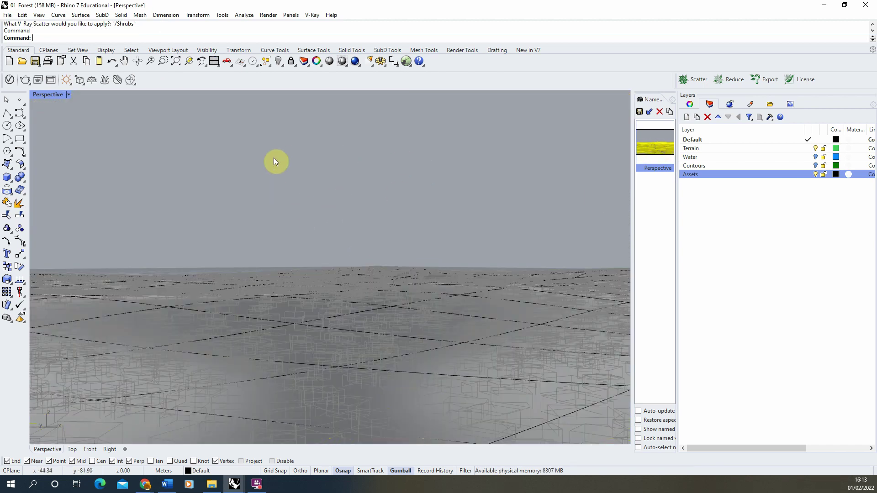
pyautogui.click(50, 79)
pyautogui.click(457, 105)
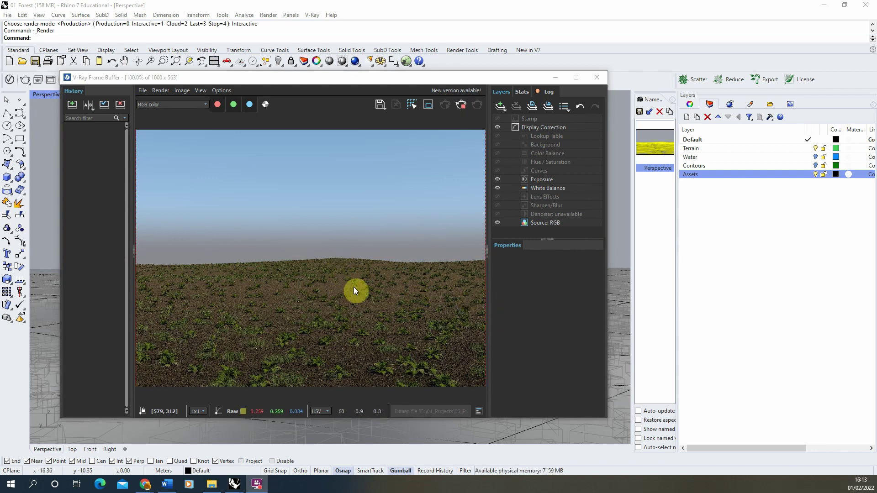
# - Arrange the Asset Editor beside the running render and set the Shrubs scatter's density to 3
pyautogui.click(9, 80)
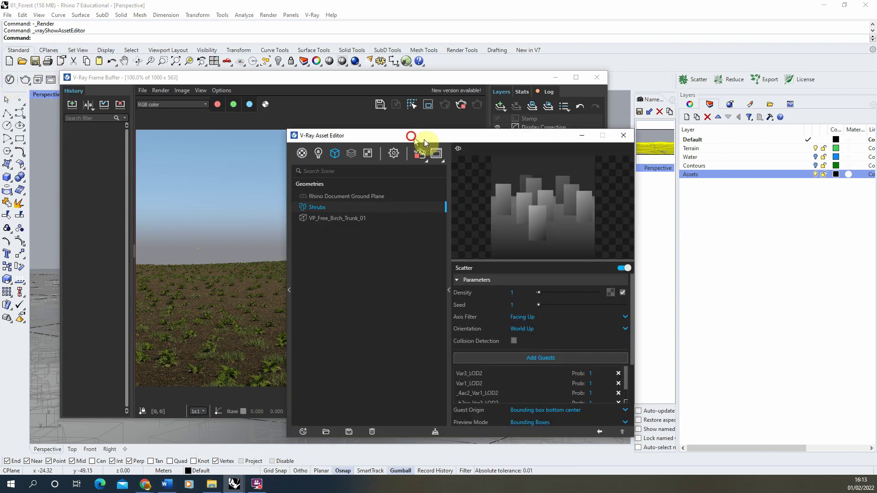
pyautogui.moveTo(411, 136); pyautogui.dragTo(590, 129)
pyautogui.moveTo(421, 78); pyautogui.dragTo(353, 65)
pyautogui.moveTo(572, 126); pyautogui.dragTo(537, 88)
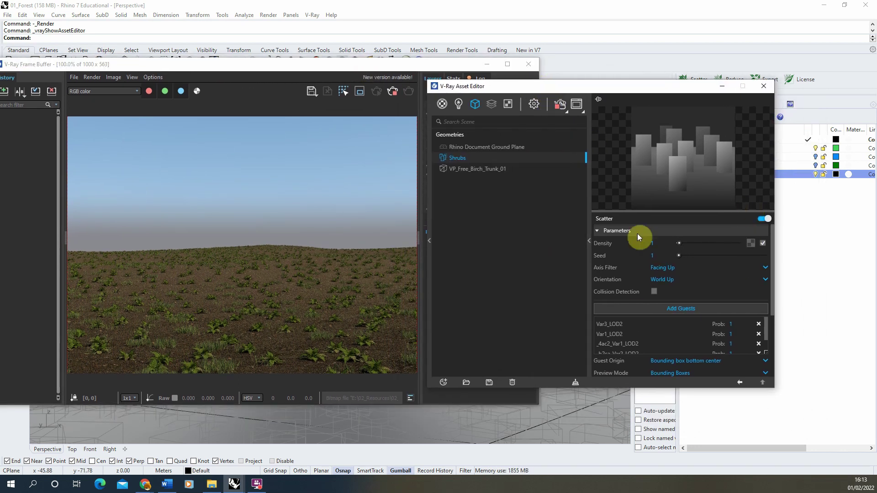
pyautogui.click(653, 244)
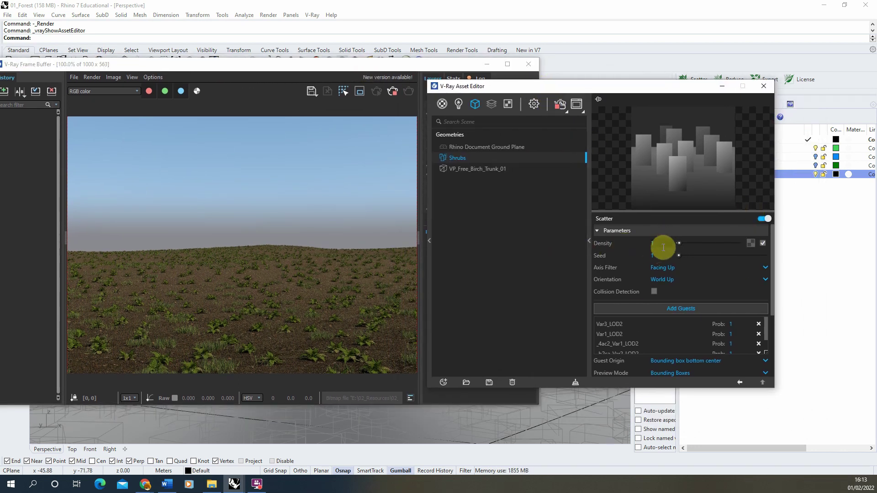
pyautogui.doubleClick(658, 243)
pyautogui.write('3')
pyautogui.press('Return')
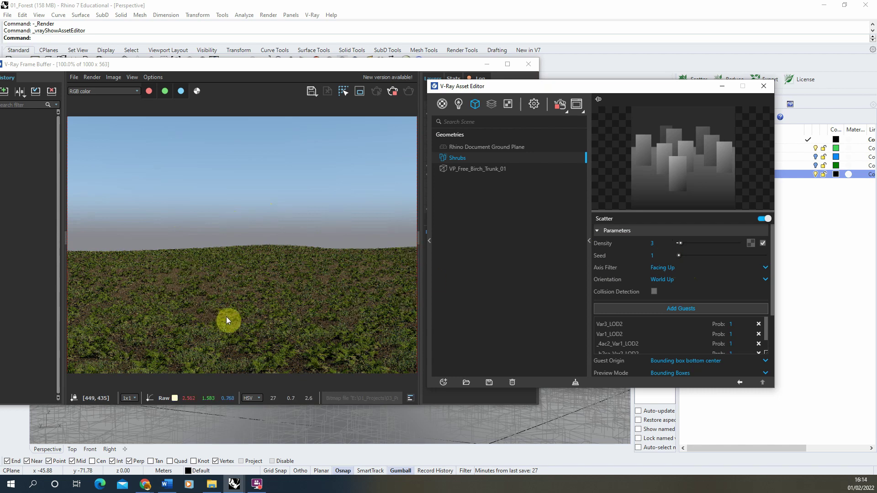
# - Set the Shrubs scatter's Random Max scale to 3
pyautogui.click(786, 227)
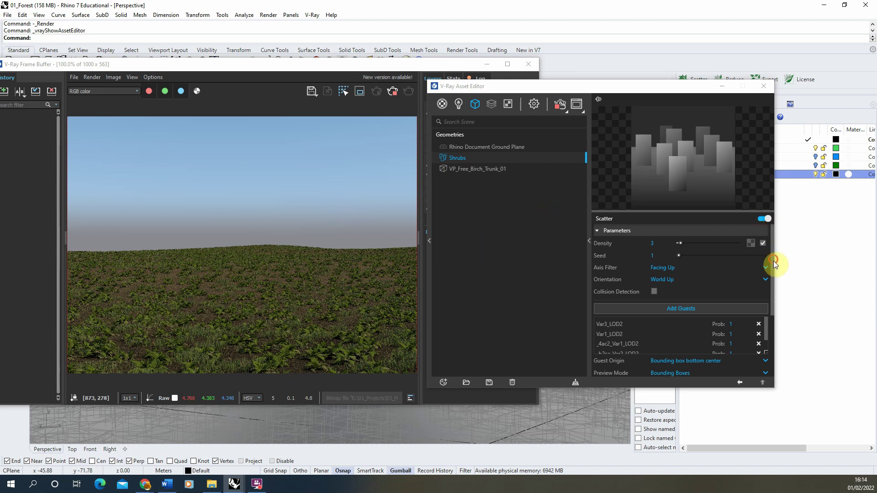
pyautogui.moveTo(774, 259); pyautogui.dragTo(768, 308)
pyautogui.scroll(-5, 769, 324)
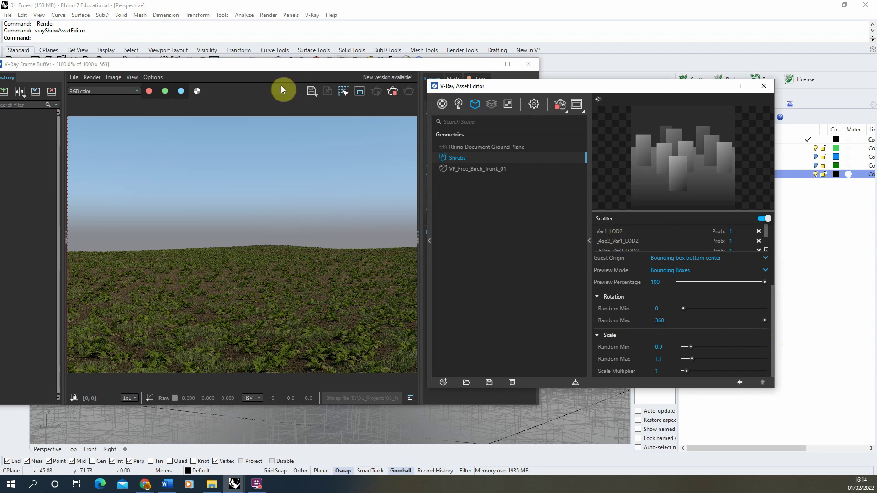
pyautogui.click(659, 359)
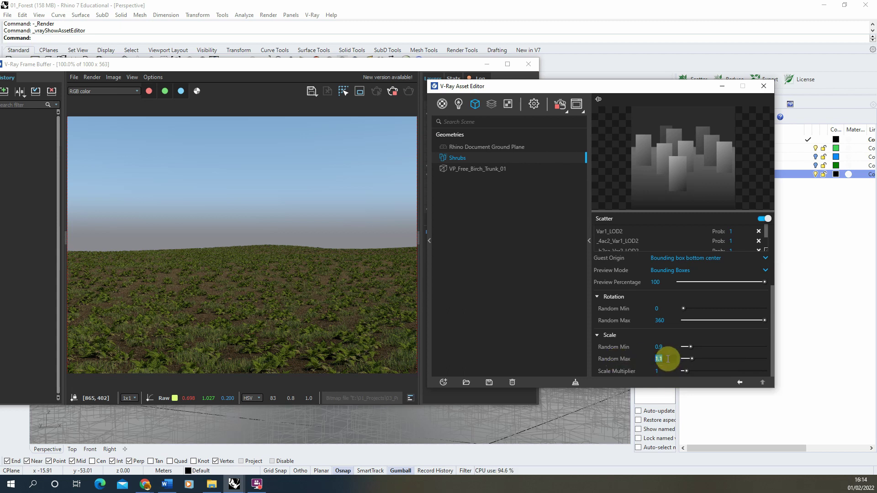
pyautogui.write('3')
pyautogui.press('Return')
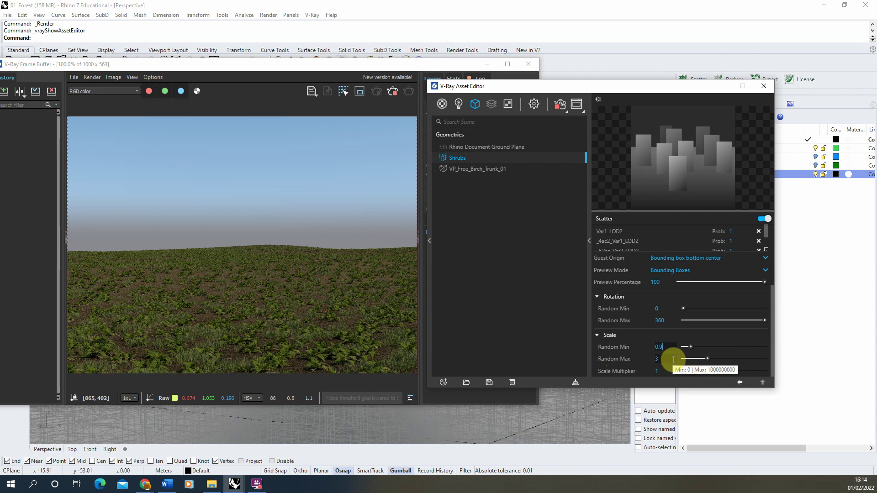
pyautogui.click(658, 347)
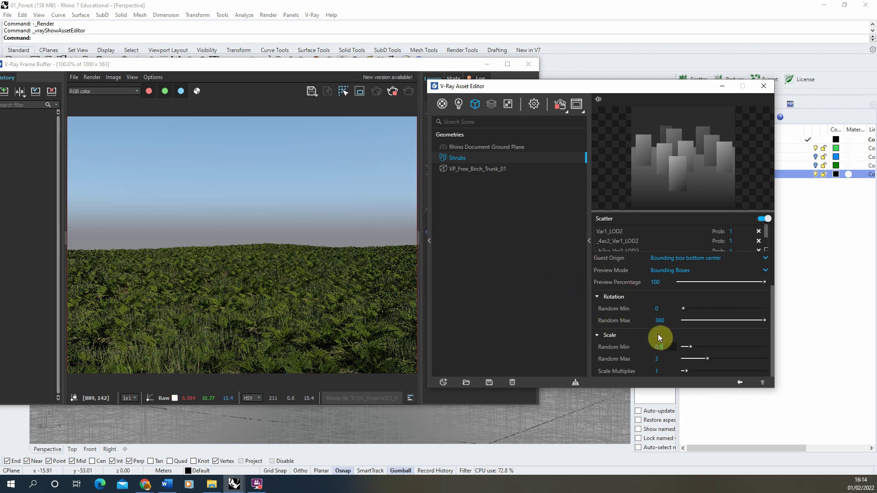
# - Set the Shrubs scatter's Random Max scale to 2
pyautogui.click(665, 359)
pyautogui.write('2')
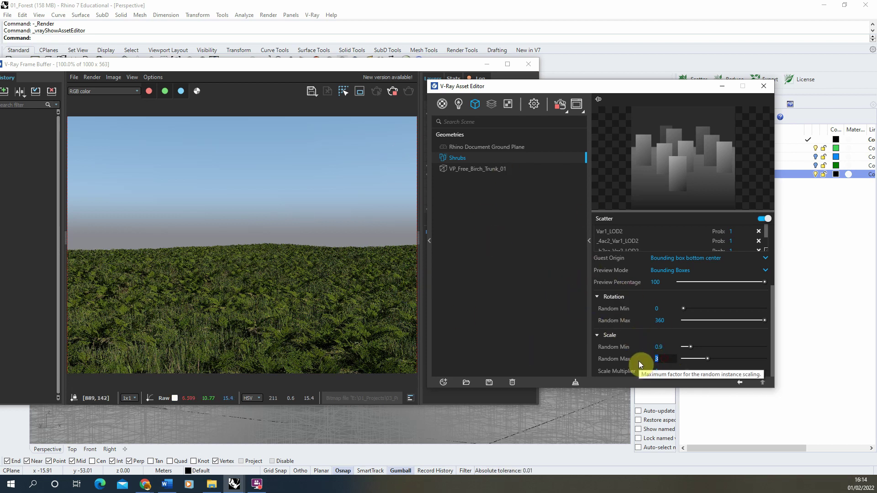
pyautogui.click(672, 347)
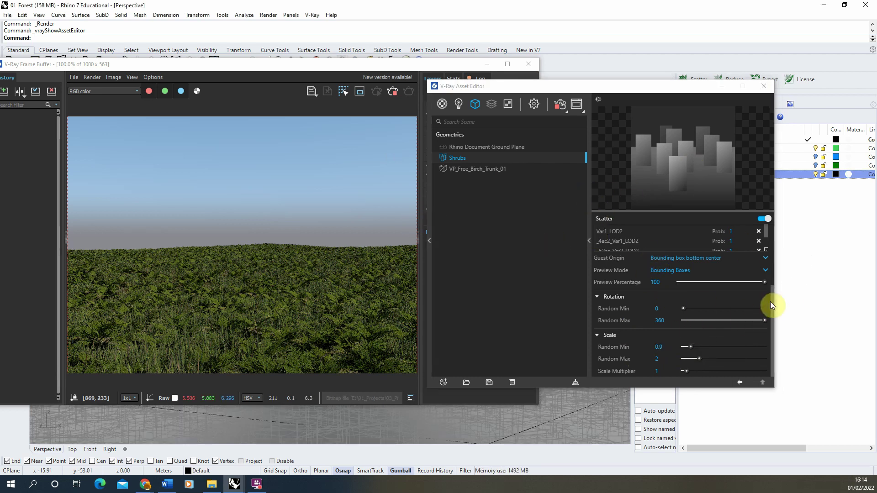
pyautogui.moveTo(774, 308); pyautogui.dragTo(771, 240)
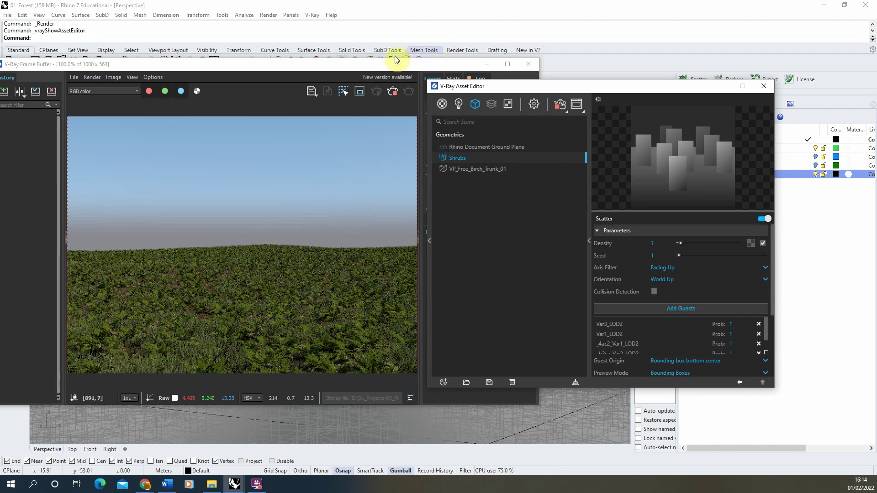
# - Stop the interactive render, close the V-Ray Frame Buffer and minimize the Asset Editor
pyautogui.click(395, 92)
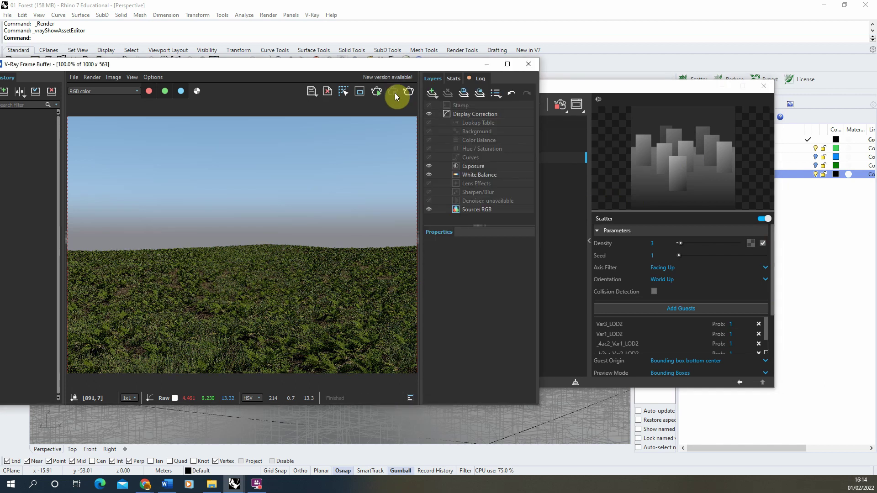
pyautogui.moveTo(575, 91); pyautogui.dragTo(585, 81)
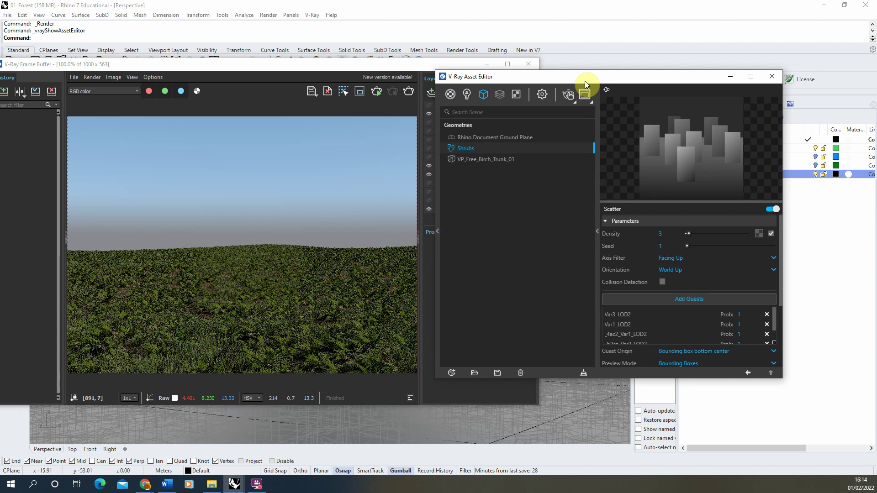
pyautogui.click(527, 65)
pyautogui.click(729, 77)
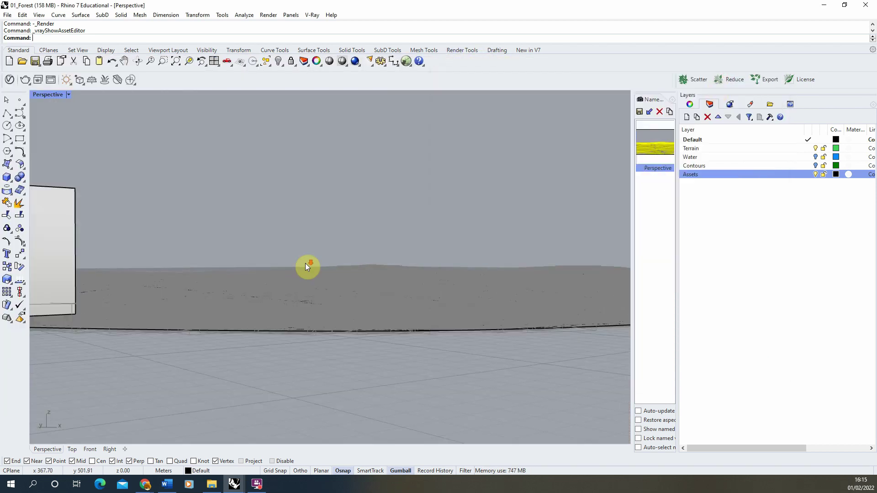
# - Copy the terrain surface vertically from its front corner to a point just below the original
pyautogui.scroll(5, 292, 338)
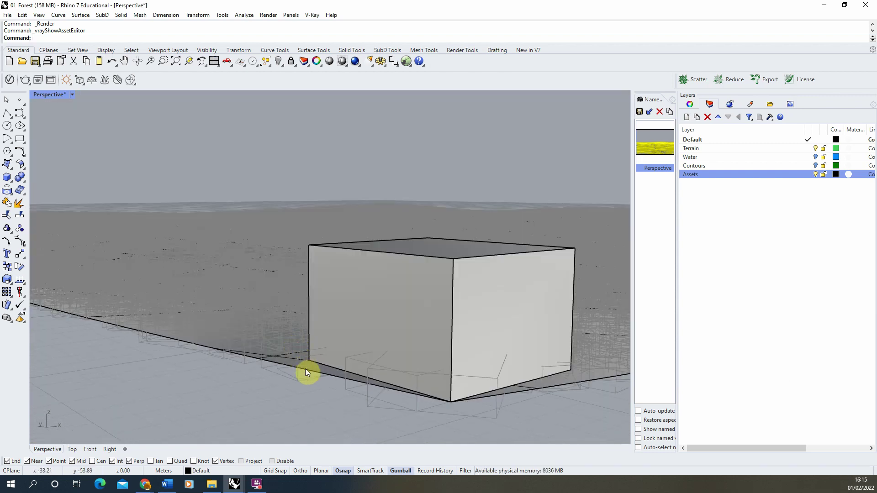
pyautogui.click(307, 370)
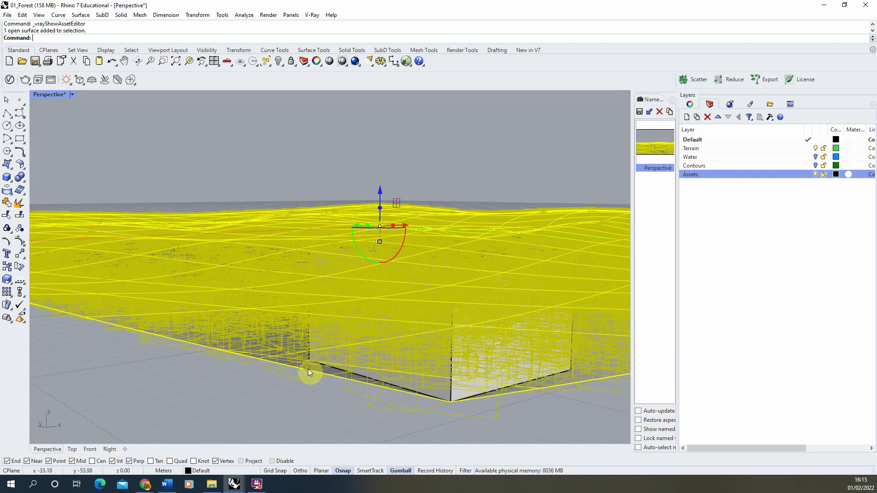
pyautogui.click(7, 267)
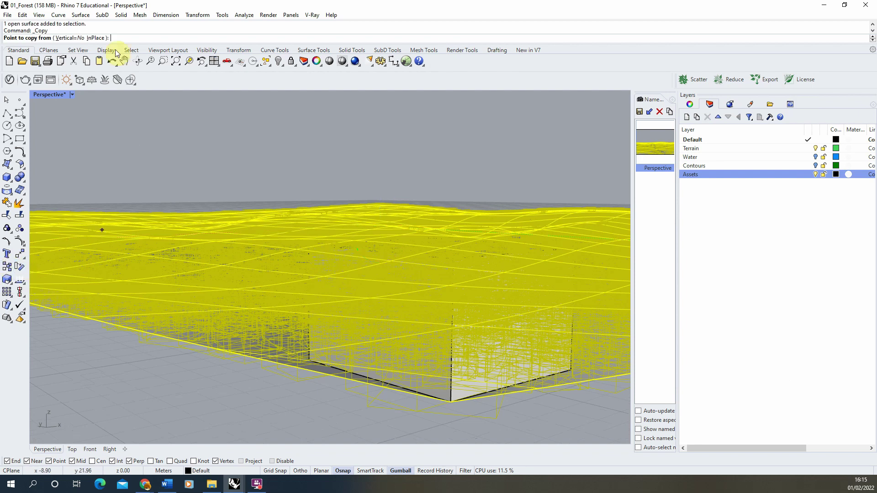
pyautogui.click(80, 38)
pyautogui.click(449, 399)
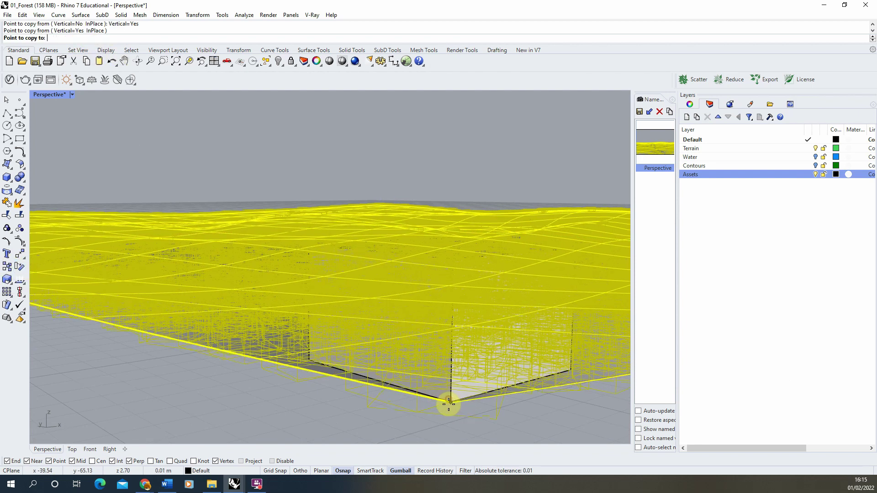
pyautogui.click(449, 409)
pyautogui.press('Return')
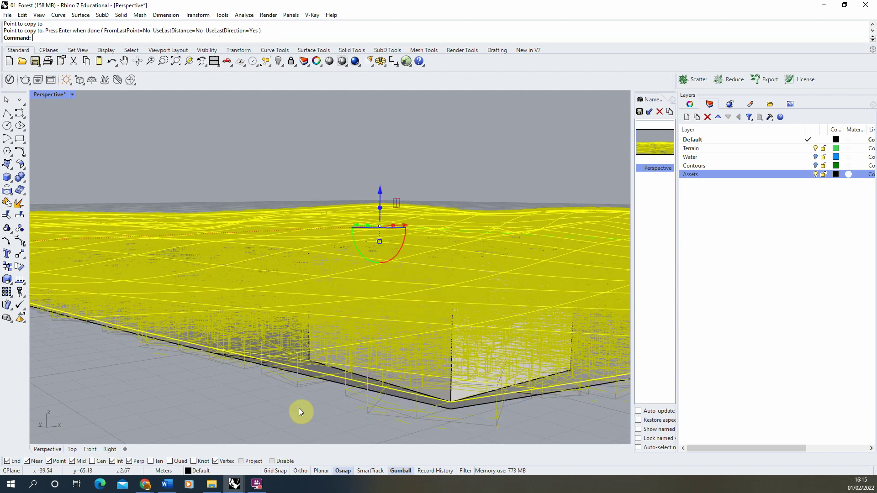
pyautogui.press('Escape')
pyautogui.click(323, 374)
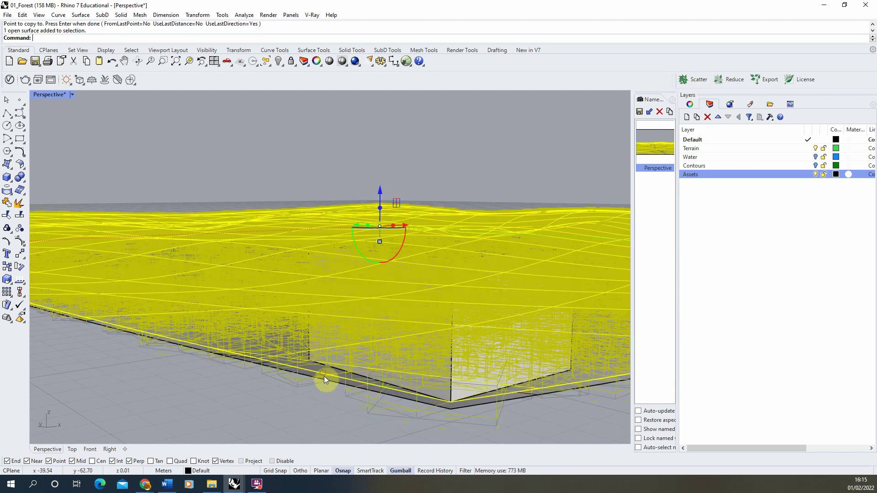
pyautogui.click(329, 380)
pyautogui.press('Delete')
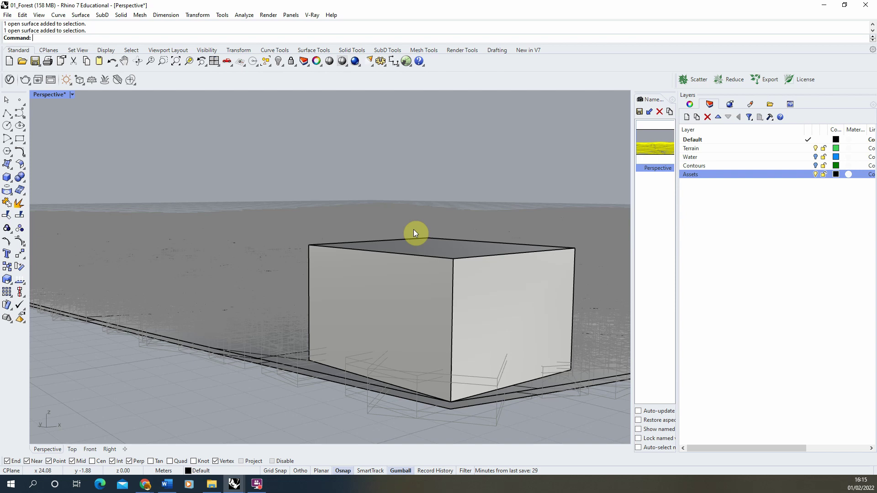
# - Create a new V-Ray scatter in the Asset Editor and rename it Trees
pyautogui.click(9, 80)
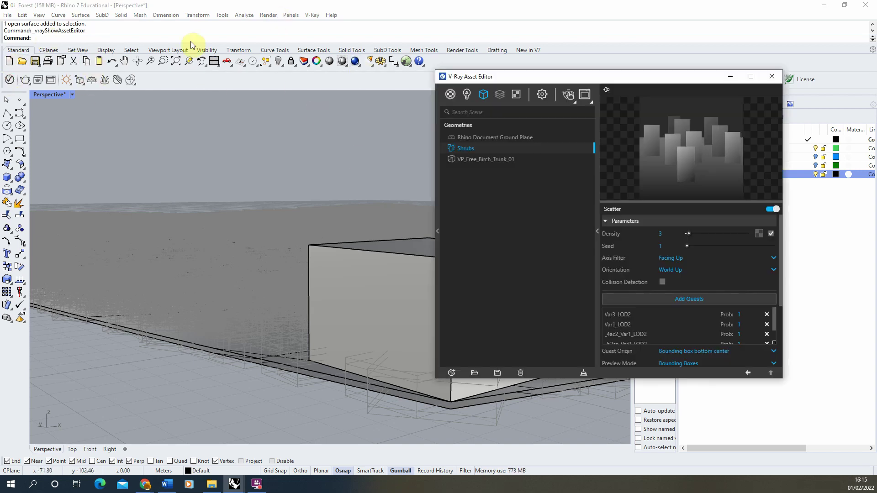
pyautogui.click(453, 372)
pyautogui.moveTo(464, 340)
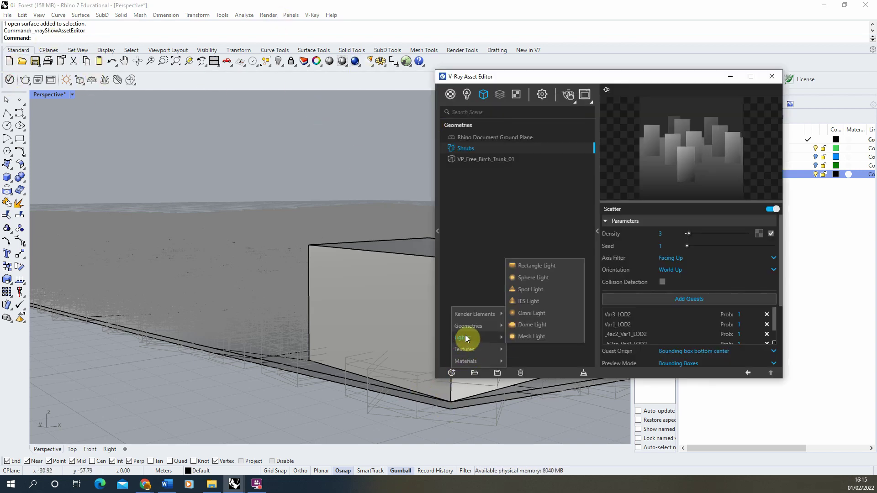
pyautogui.click(523, 326)
pyautogui.doubleClick(467, 150)
pyautogui.write('T')
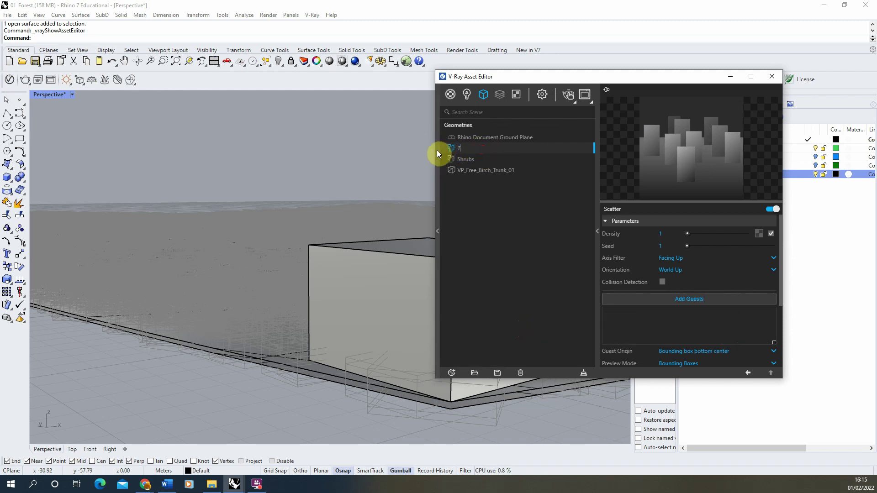
pyautogui.write('rees')
pyautogui.press('Return')
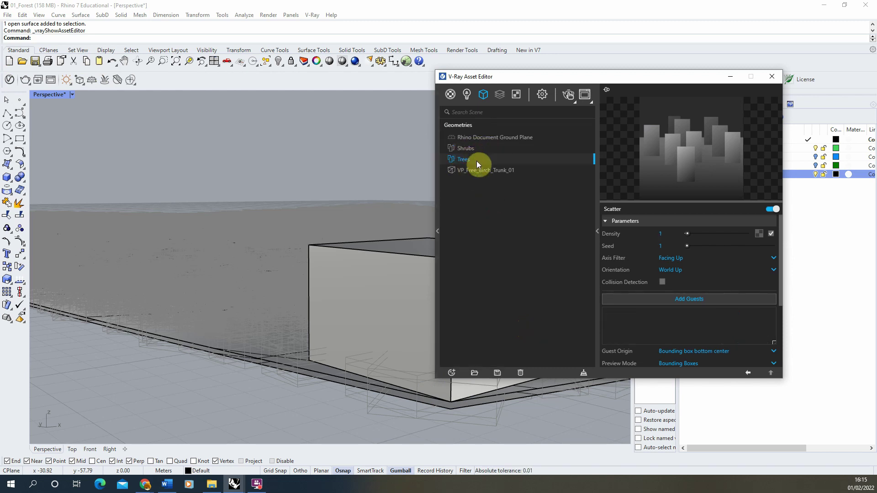
# - Add the birch tree VP_Free_Birch_Trunk_01 as a guest of the Trees scatter
pyautogui.scroll(-5, 292, 277)
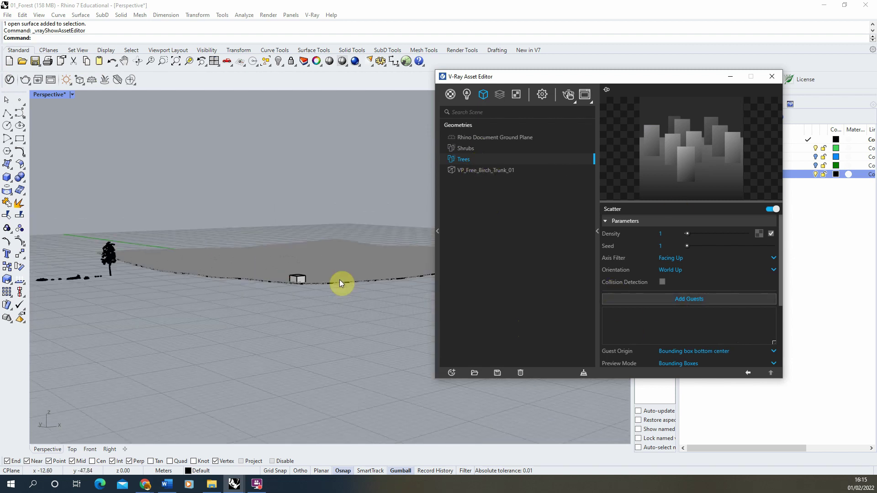
pyautogui.click(107, 256)
pyautogui.click(476, 157)
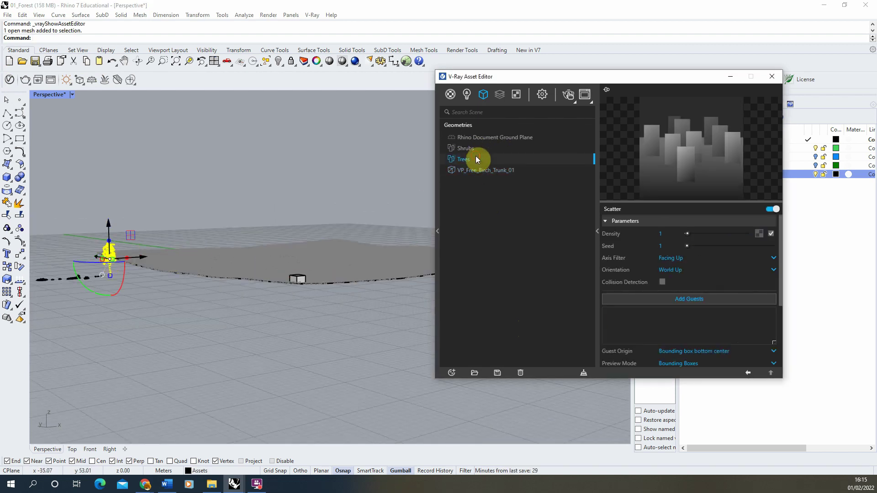
pyautogui.click(684, 299)
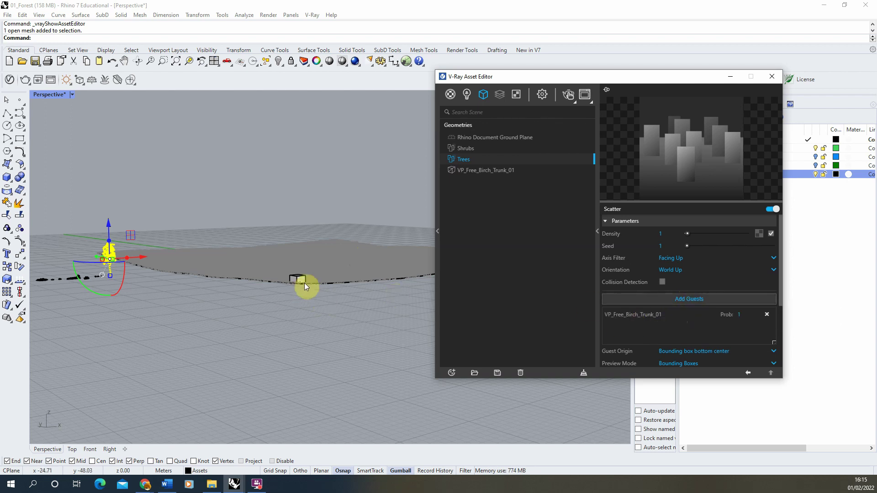
# - Apply the Trees scatter to the lower copy of the terrain surface
pyautogui.scroll(6, 303, 284)
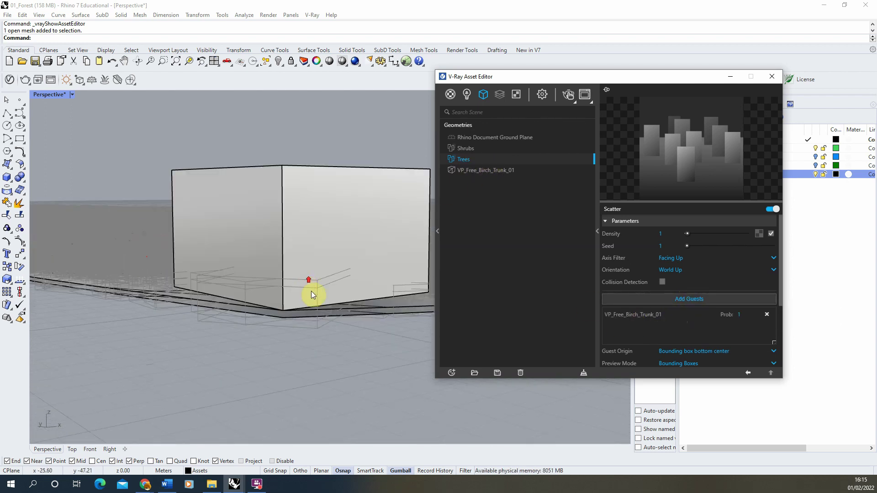
pyautogui.click(289, 318)
pyautogui.click(470, 160)
pyautogui.rightClick(480, 160)
pyautogui.click(515, 179)
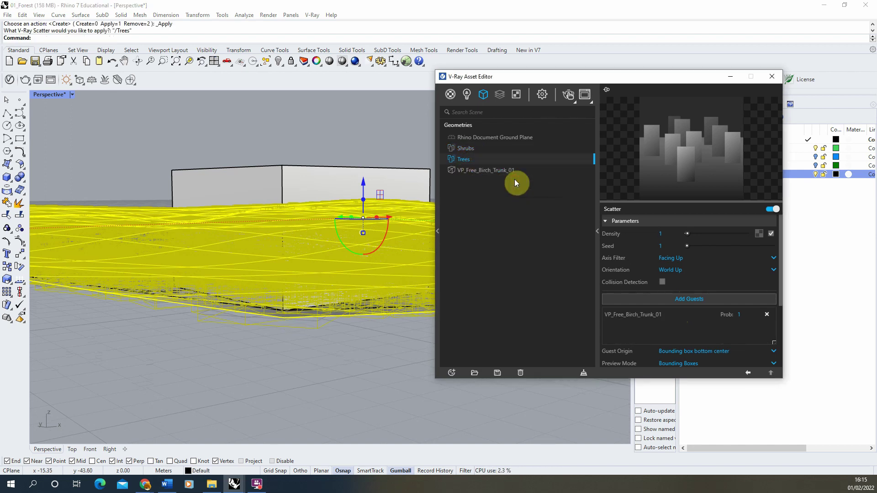
# - Restore the saved Perspective view and start an interactive V-Ray render of the scene
pyautogui.moveTo(596, 78); pyautogui.dragTo(336, 97)
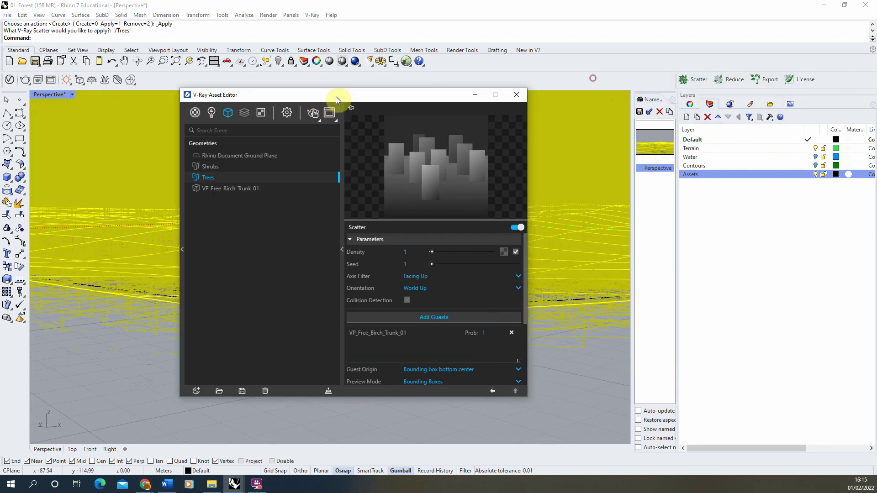
pyautogui.doubleClick(658, 143)
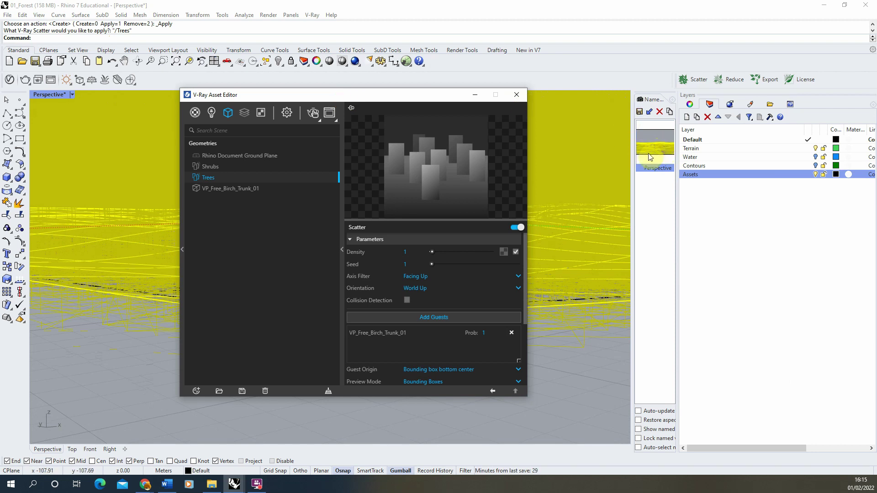
pyautogui.moveTo(391, 96); pyautogui.dragTo(729, 111)
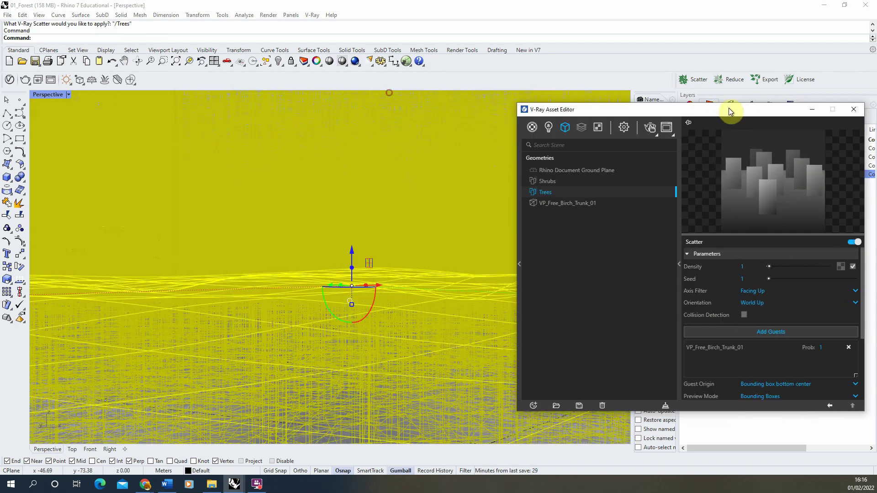
pyautogui.click(653, 133)
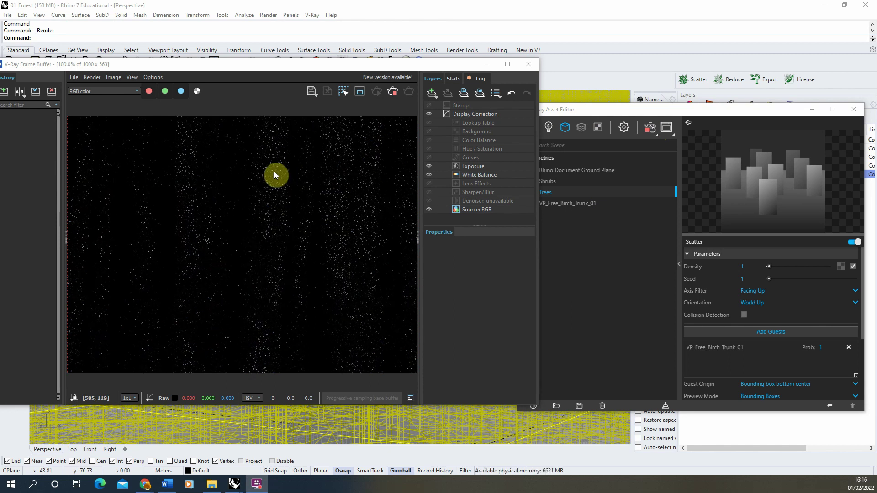
# - Set the Trees scatter's density to 0.05 while the interactive render runs
pyautogui.moveTo(600, 111); pyautogui.dragTo(485, 89)
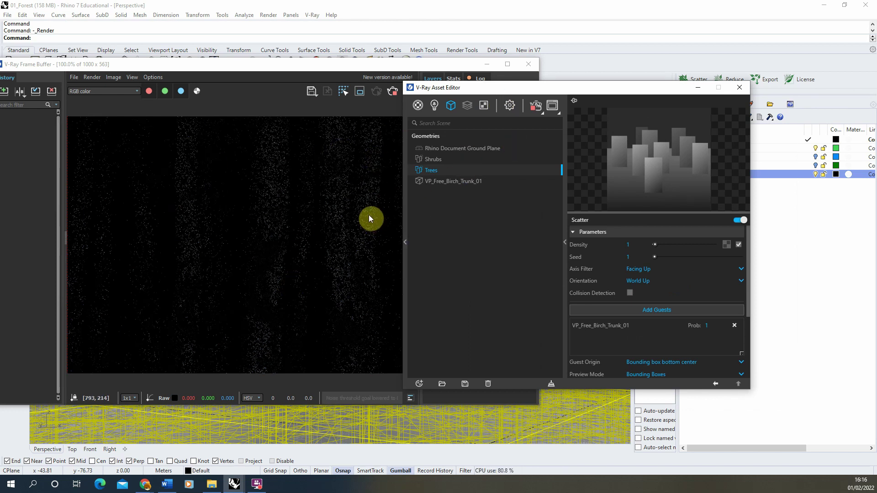
pyautogui.click(875, 351)
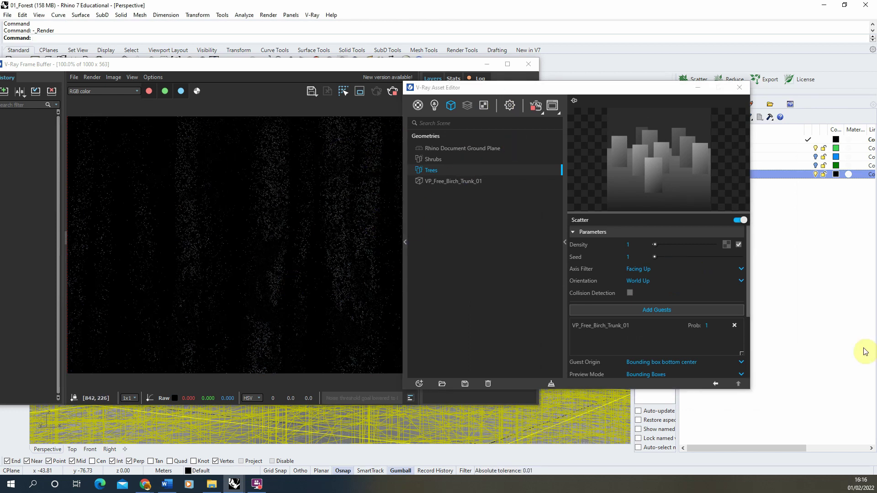
pyautogui.click(627, 245)
pyautogui.write('0.05')
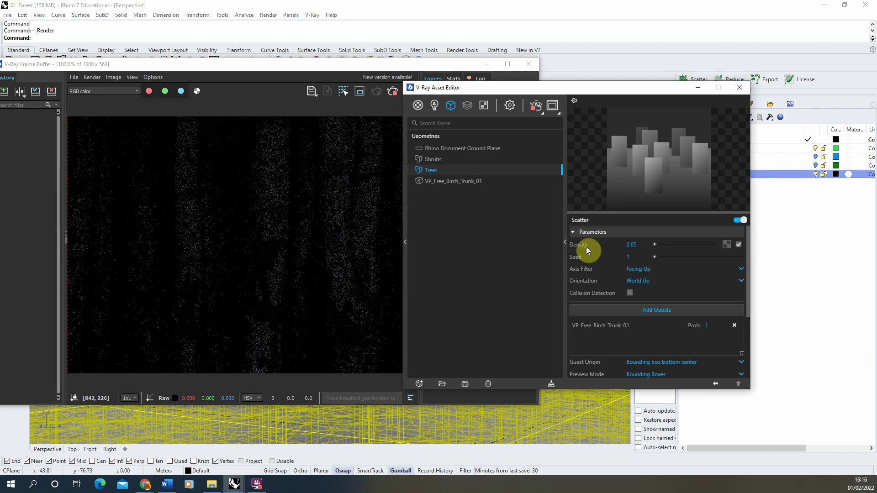
pyautogui.press('Return')
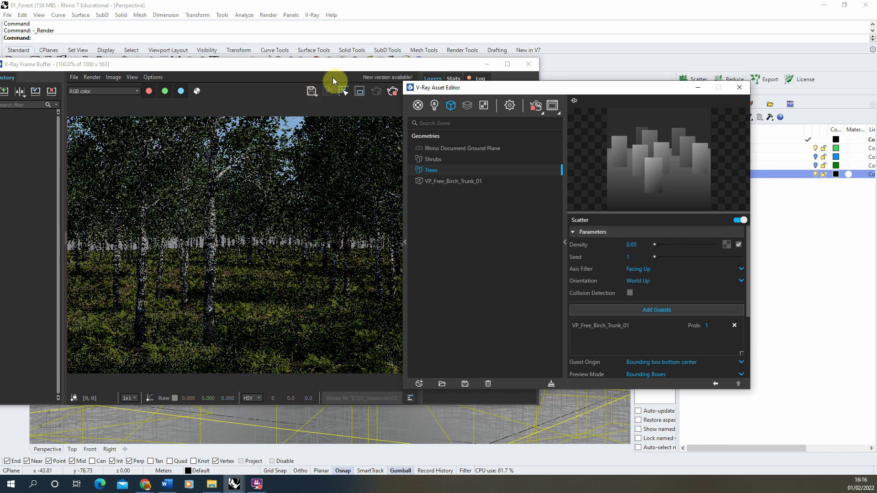
# - Reposition the Asset Editor around the render and try a seed of 2 for the Trees scatter
pyautogui.moveTo(447, 93); pyautogui.dragTo(586, 92)
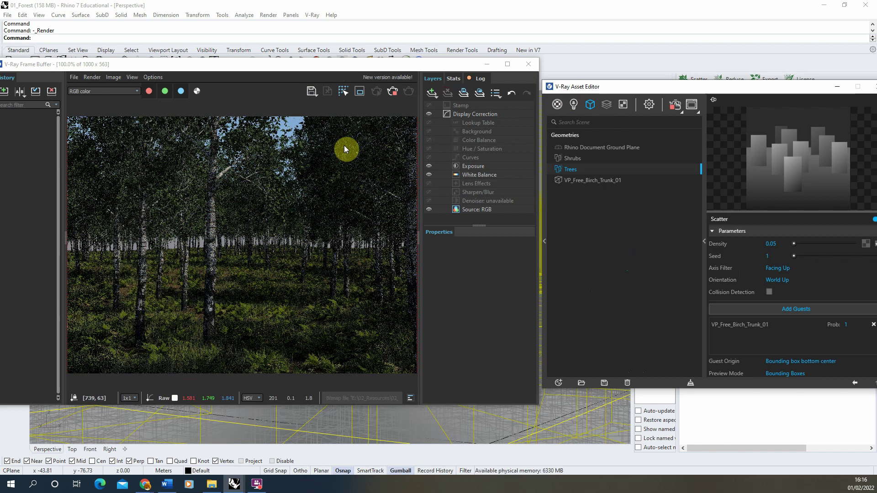
pyautogui.moveTo(594, 87); pyautogui.dragTo(554, 87)
pyautogui.moveTo(424, 73); pyautogui.dragTo(388, 69)
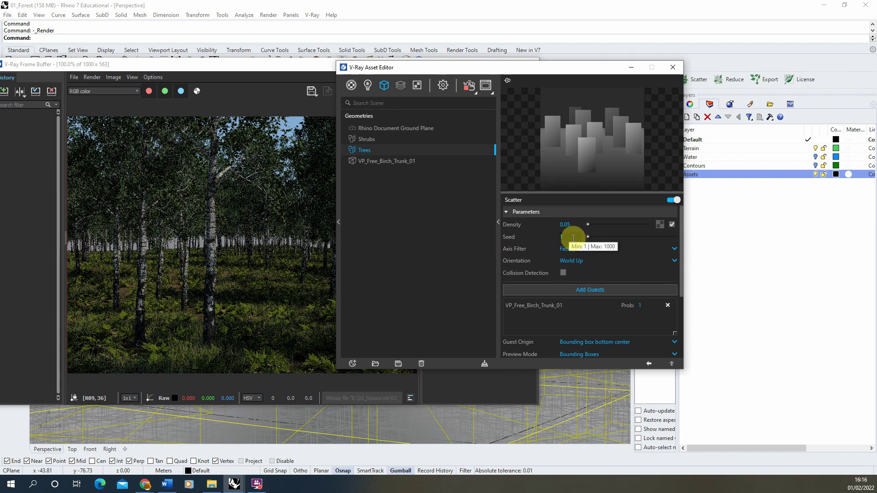
pyautogui.moveTo(589, 239); pyautogui.dragTo(594, 240)
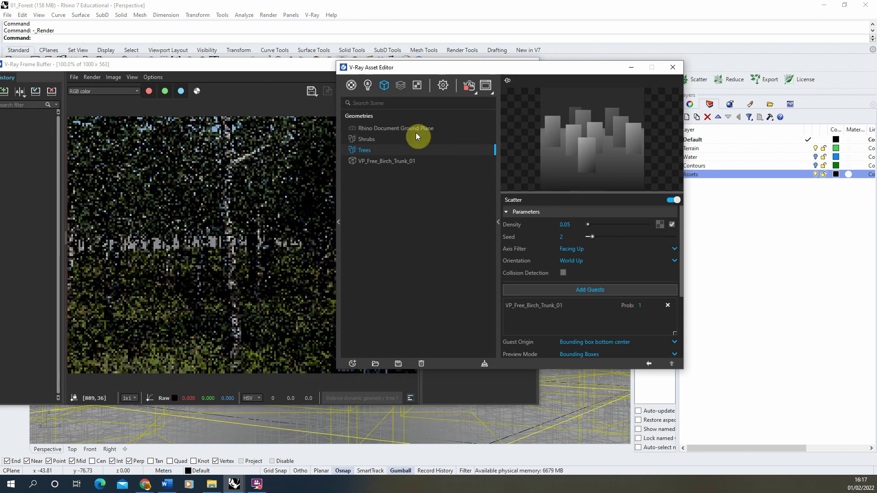
# - Inspect the whole render, move the Asset Editor aside and set the Trees scatter's seed to 3
pyautogui.click(298, 76)
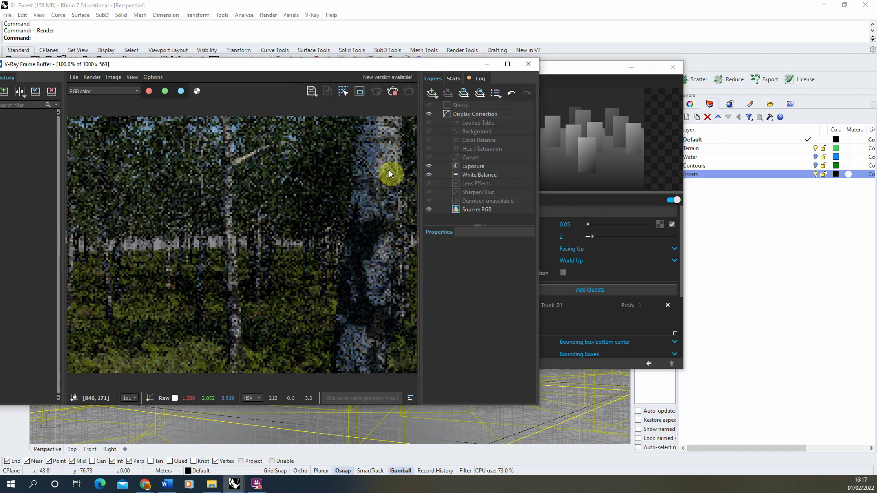
pyautogui.click(564, 67)
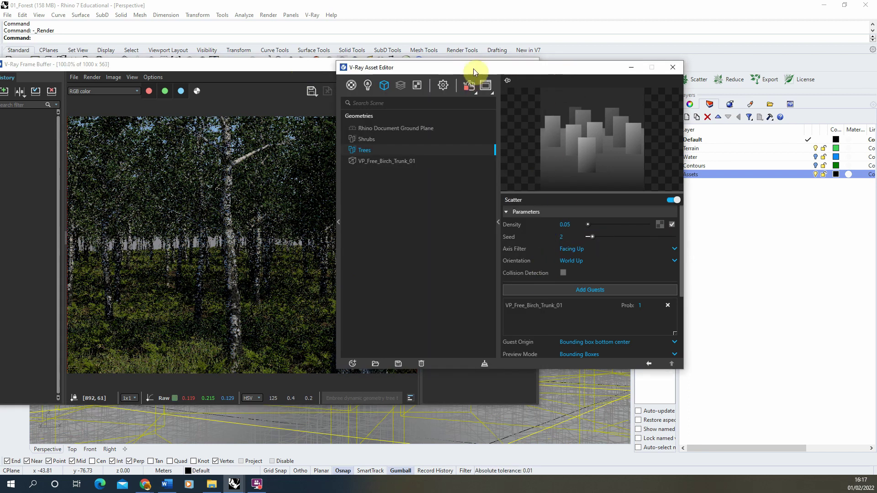
pyautogui.moveTo(472, 75); pyautogui.dragTo(586, 83)
pyautogui.moveTo(705, 244); pyautogui.dragTo(711, 245)
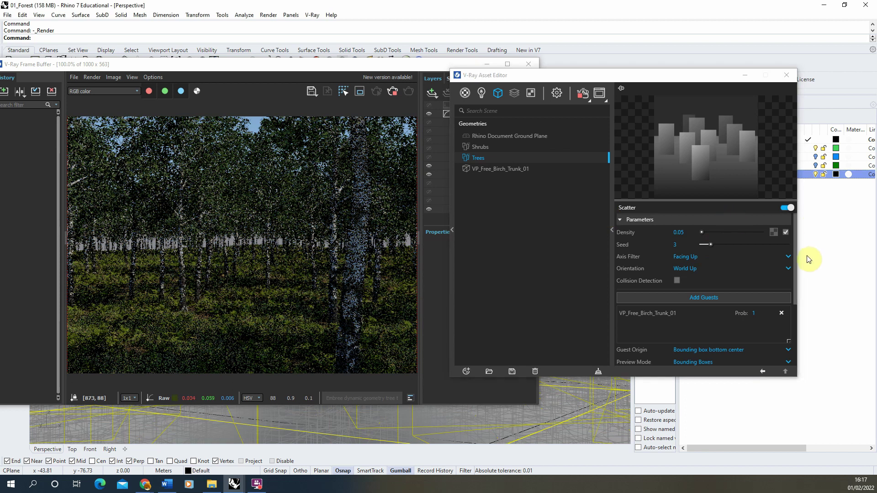
# - Set the Trees scatter's scale to Random Max 1.6 and Random Min 0.7, and stop the interactive render
pyautogui.moveTo(795, 251); pyautogui.dragTo(799, 318)
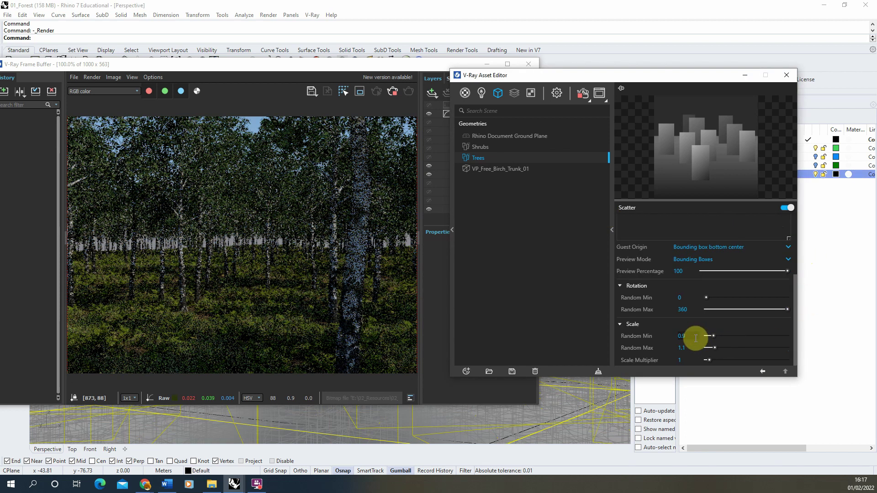
pyautogui.click(682, 348)
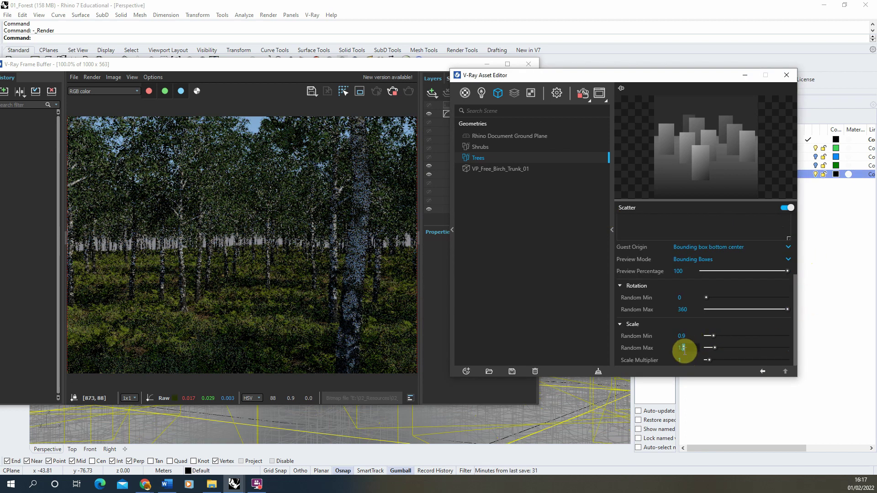
pyautogui.write('1.6')
pyautogui.click(682, 336)
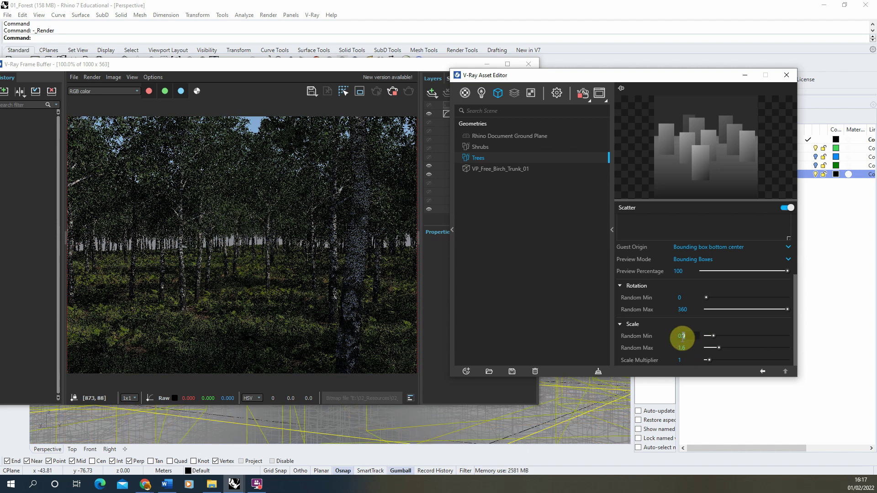
pyautogui.write('0.7')
pyautogui.click(687, 348)
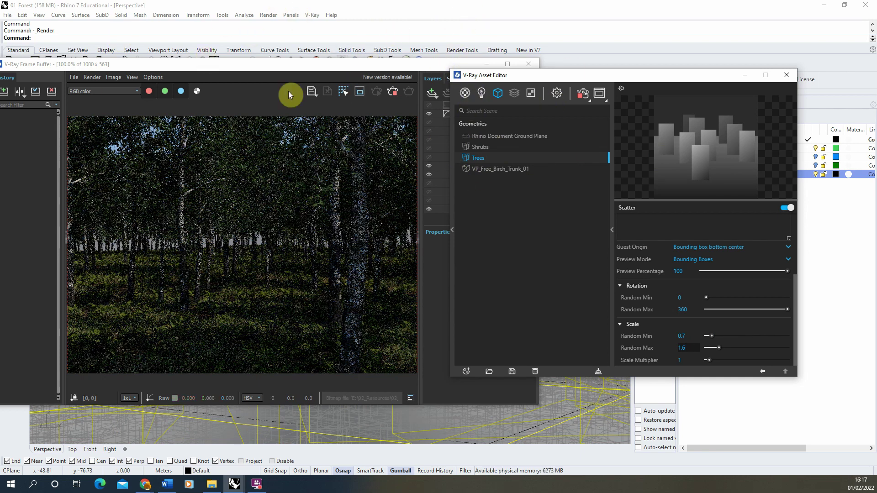
pyautogui.click(445, 86)
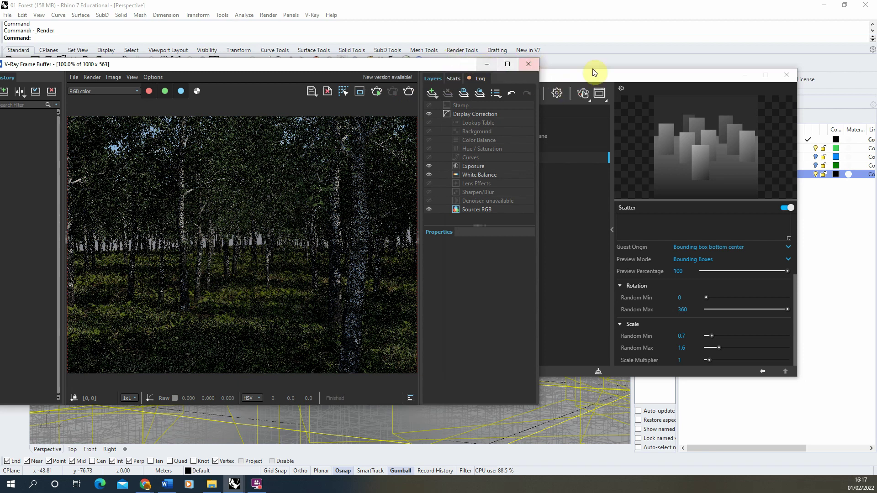
# - Minimize the render and Asset Editor windows and copy the terrain surface vertically downward by about 0.09 m from its front corner
pyautogui.click(489, 68)
pyautogui.click(745, 76)
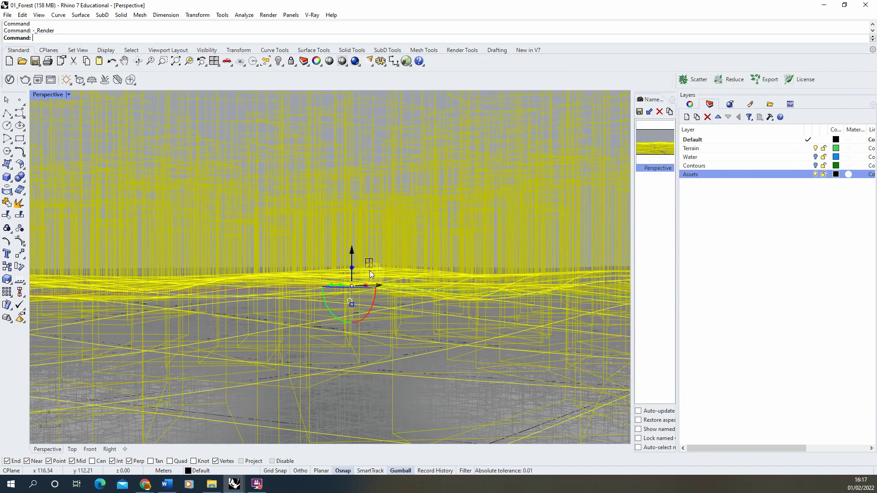
pyautogui.moveTo(345, 271); pyautogui.dragTo(365, 431, button='right')
pyautogui.press('Escape')
pyautogui.scroll(3, 296, 426)
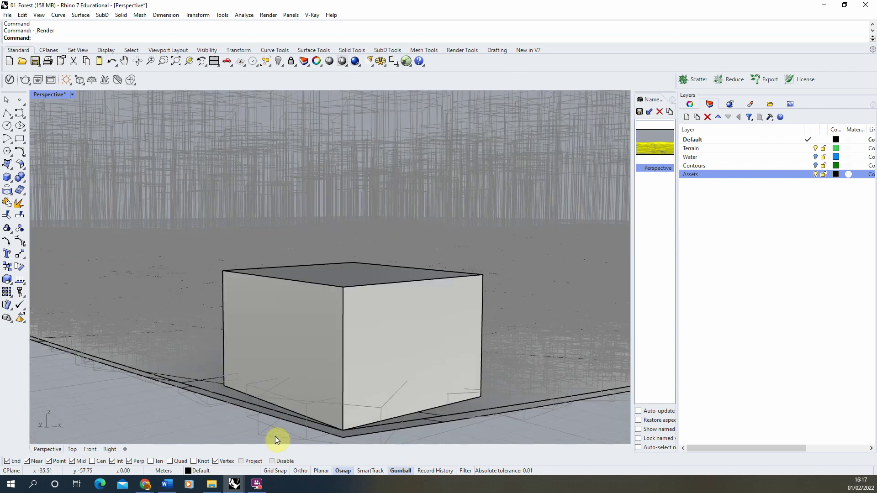
pyautogui.click(298, 425)
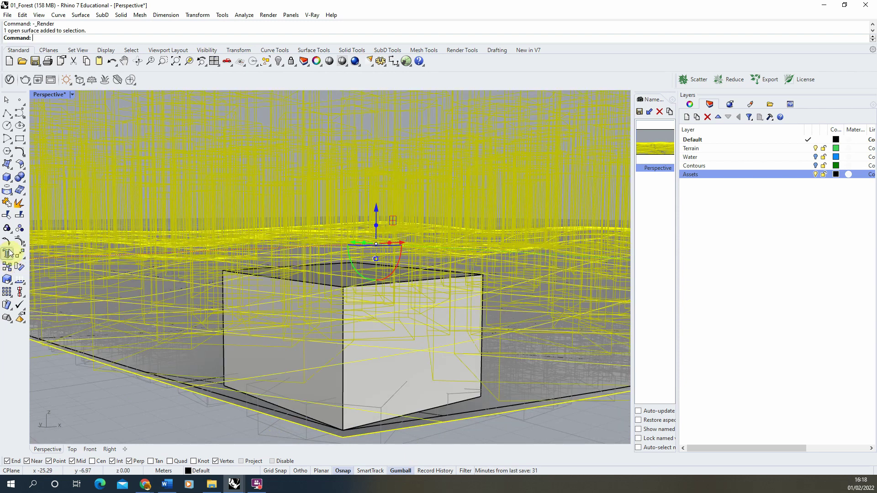
pyautogui.click(6, 266)
pyautogui.click(68, 38)
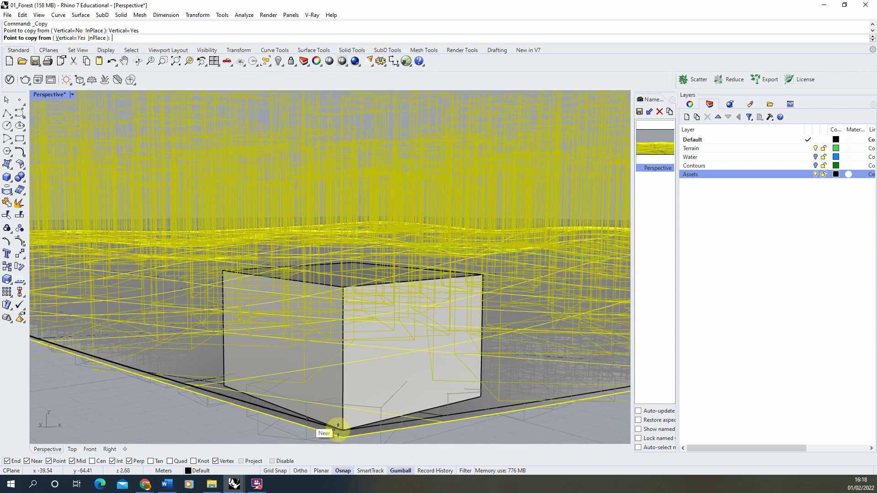
pyautogui.click(341, 427)
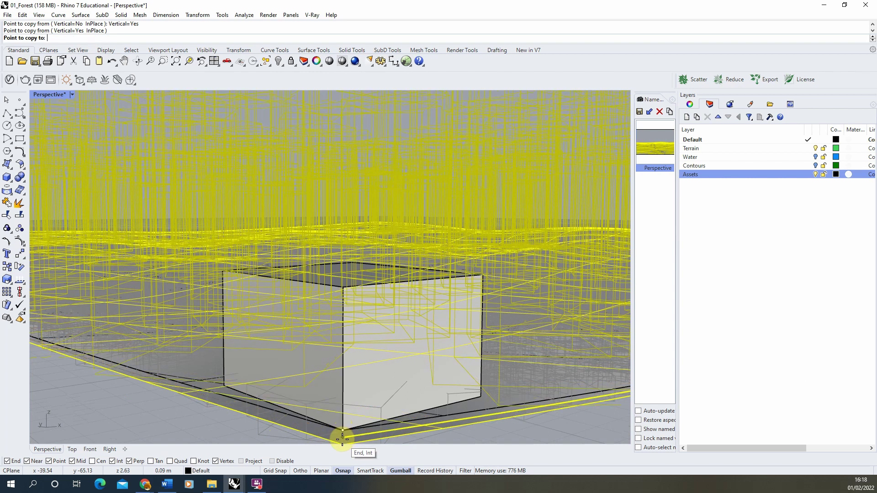
pyautogui.click(154, 415)
pyautogui.press('Return')
pyautogui.scroll(-2, 406, 369)
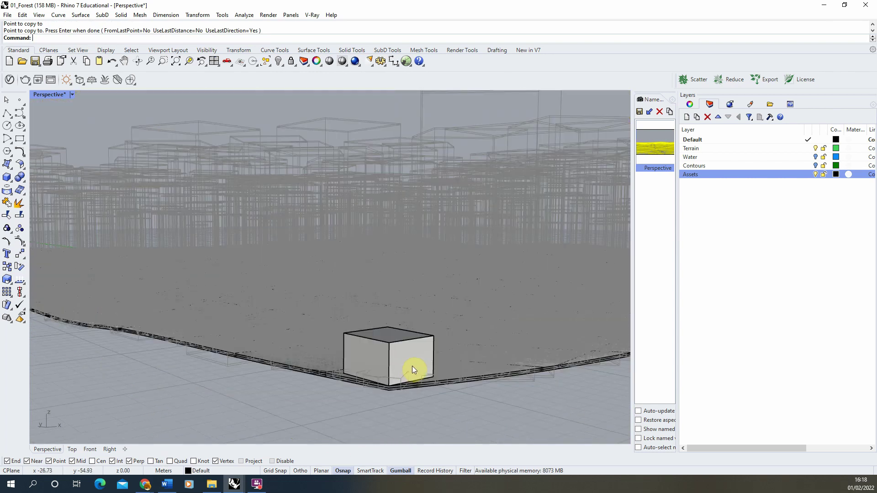
# - Create a new V-Ray Scatter geometry in the Asset Editor and name it Stumps
pyautogui.scroll(-2, 413, 369)
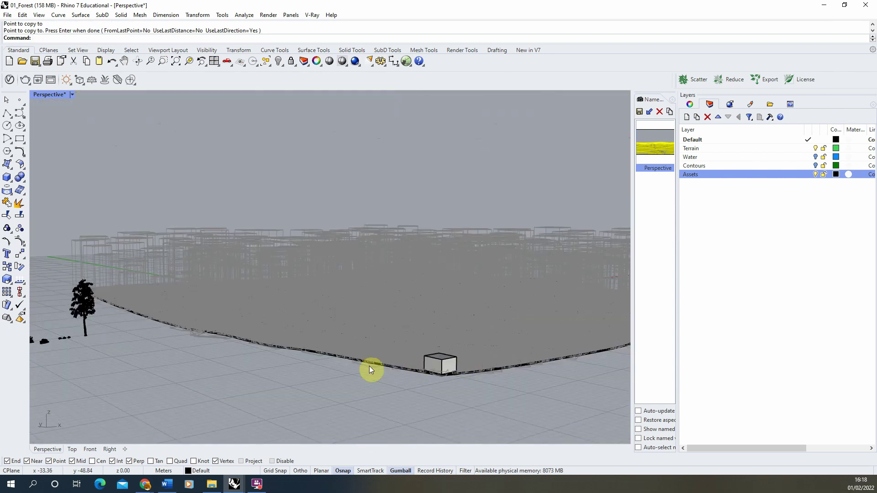
pyautogui.click(10, 80)
pyautogui.click(467, 372)
pyautogui.moveTo(501, 328)
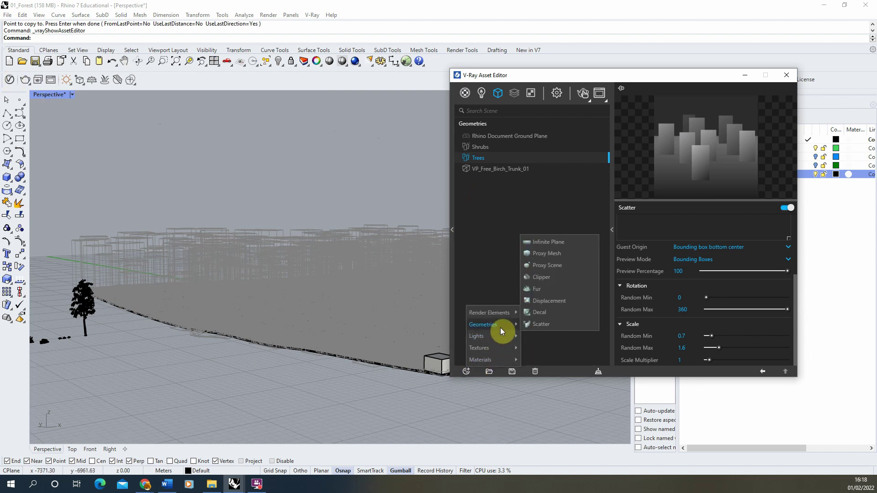
pyautogui.click(541, 324)
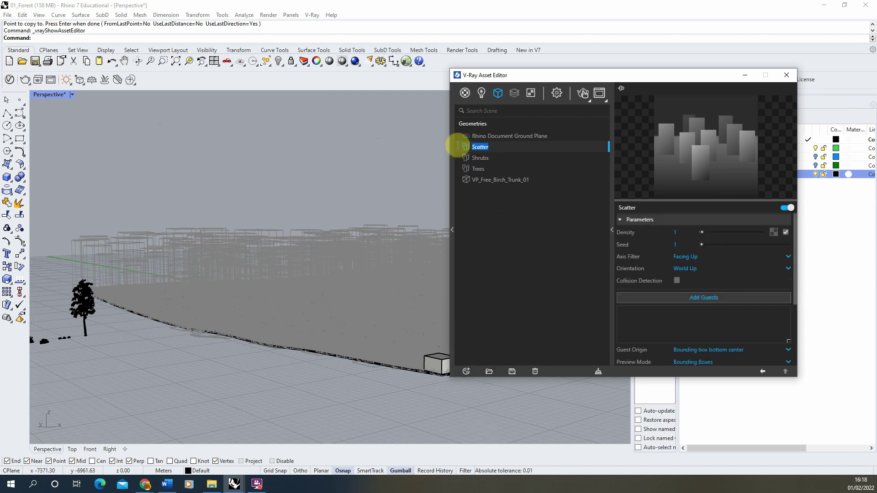
pyautogui.write('Stumps')
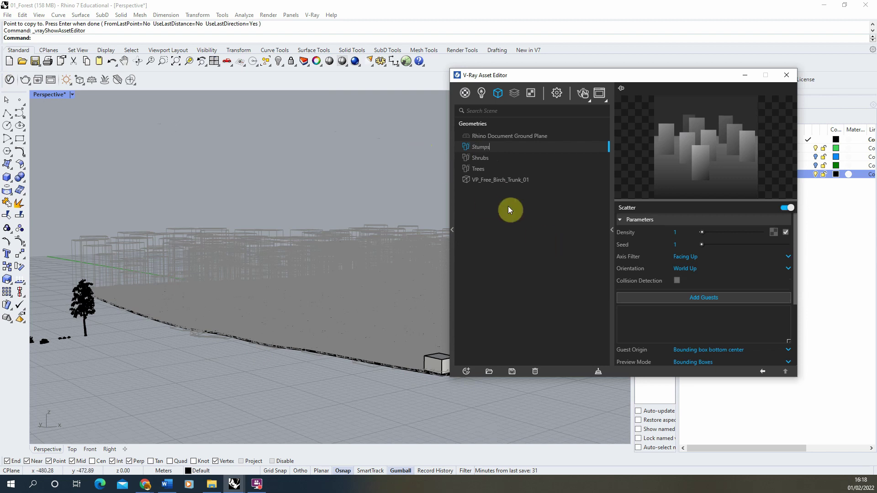
pyautogui.press('Return')
# - Add the wood log and stump meshes beside the terrain as guests of the Stumps scatter
pyautogui.scroll(-2, 132, 349)
pyautogui.scroll(4, 62, 347)
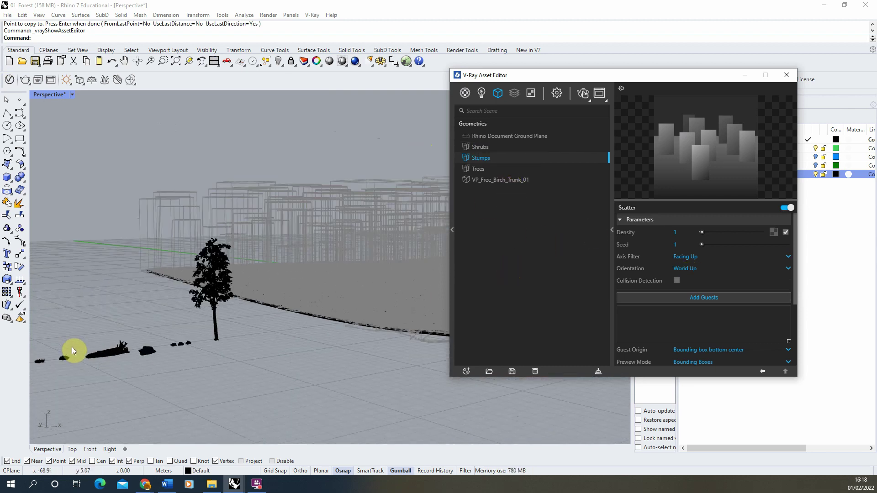
pyautogui.click(108, 381)
pyautogui.scroll(-4, 263, 389)
pyautogui.scroll(3, 261, 392)
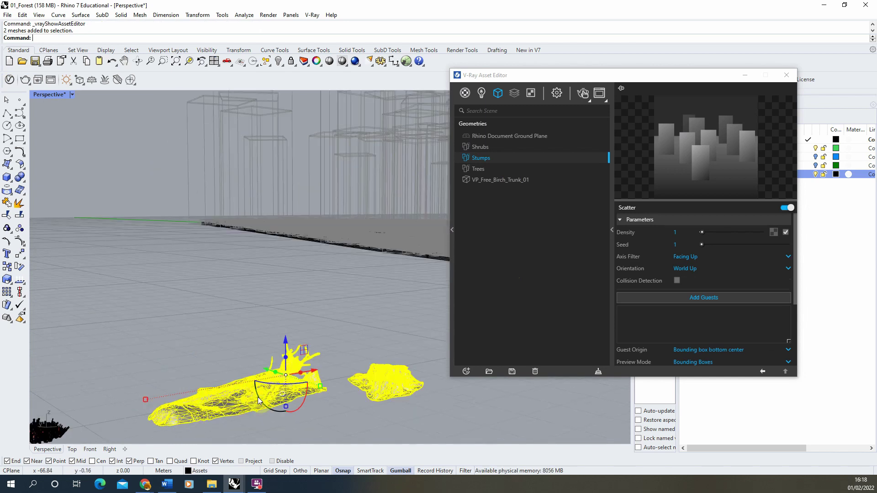
pyautogui.click(709, 298)
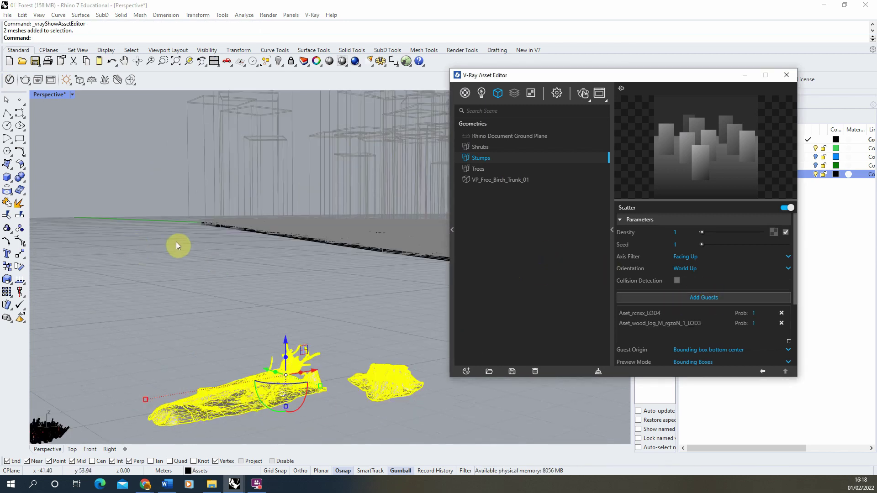
# - Apply the Stumps scatter to the newly copied terrain surface
pyautogui.scroll(-5, 117, 239)
pyautogui.scroll(3, 412, 257)
pyautogui.scroll(2, 402, 263)
pyautogui.click(391, 272)
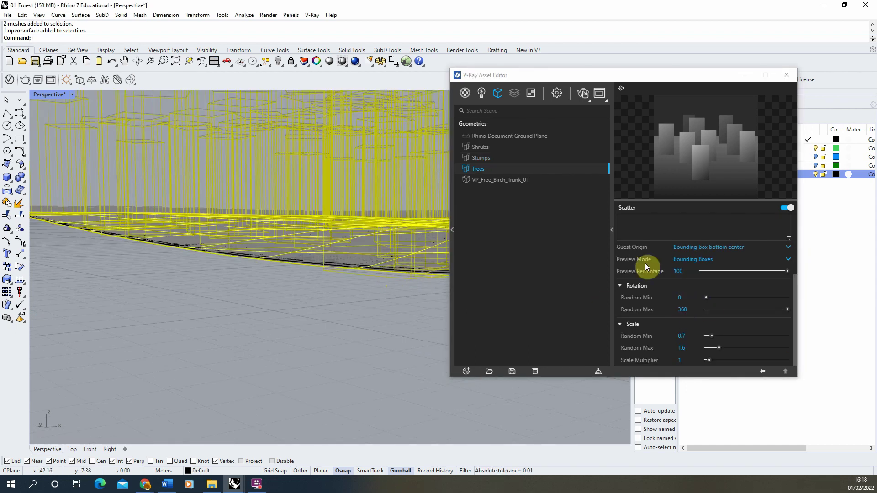
pyautogui.rightClick(498, 158)
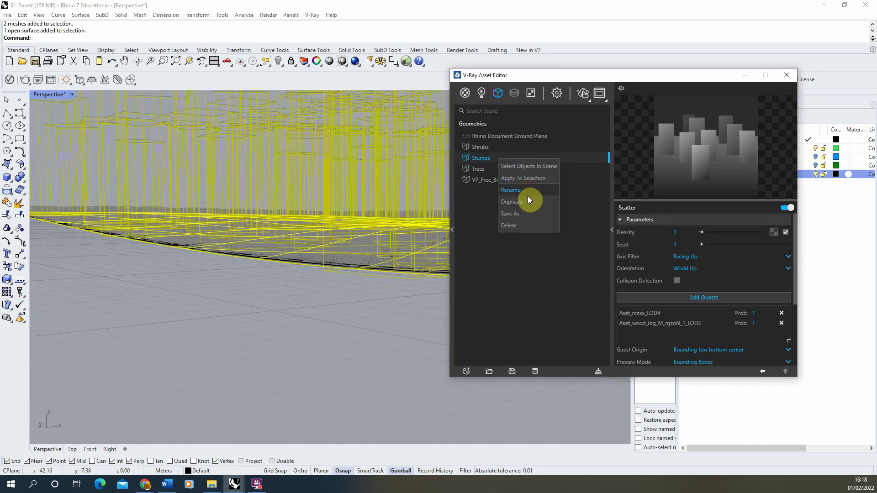
pyautogui.click(525, 178)
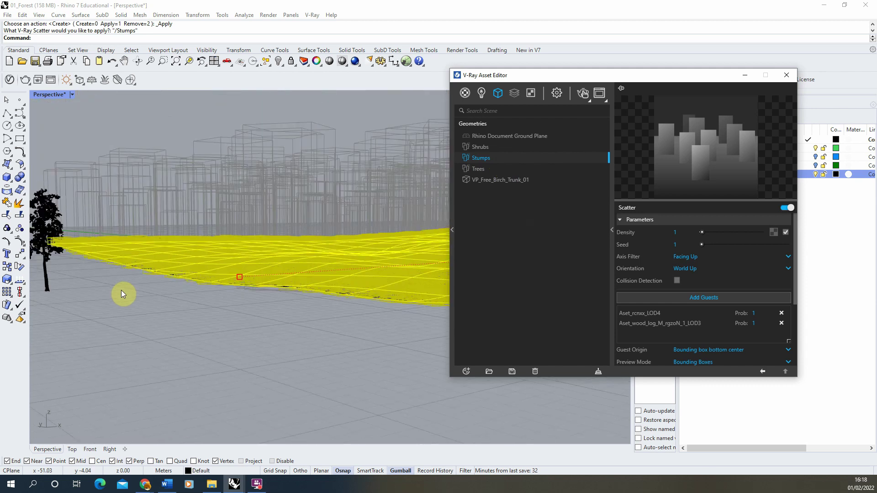
# - Set the Stumps scatter's density to 0.1
pyautogui.click(679, 232)
pyautogui.write('0.1')
pyautogui.press('Tab')
# - Restore the saved Perspective view and start an interactive render, moving the Asset Editor clear of the image
pyautogui.moveTo(92, 308); pyautogui.dragTo(264, 265, button='right')
pyautogui.moveTo(714, 81); pyautogui.dragTo(478, 106)
pyautogui.doubleClick(657, 141)
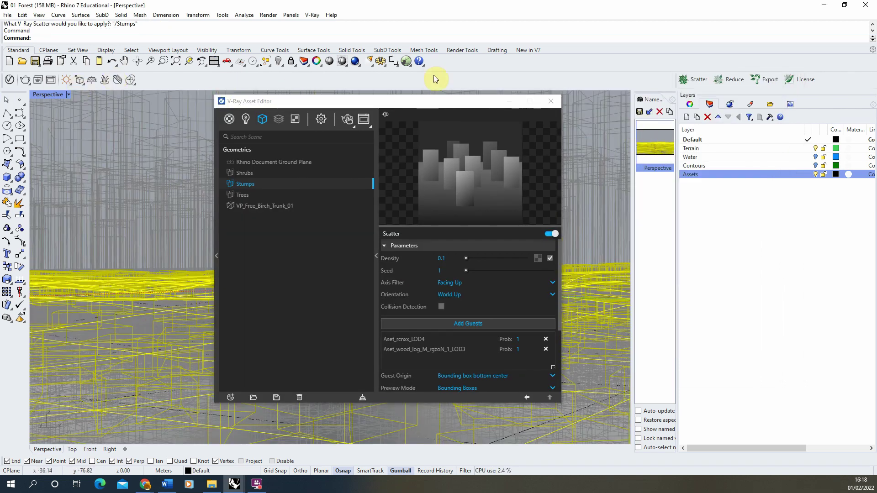
pyautogui.click(347, 116)
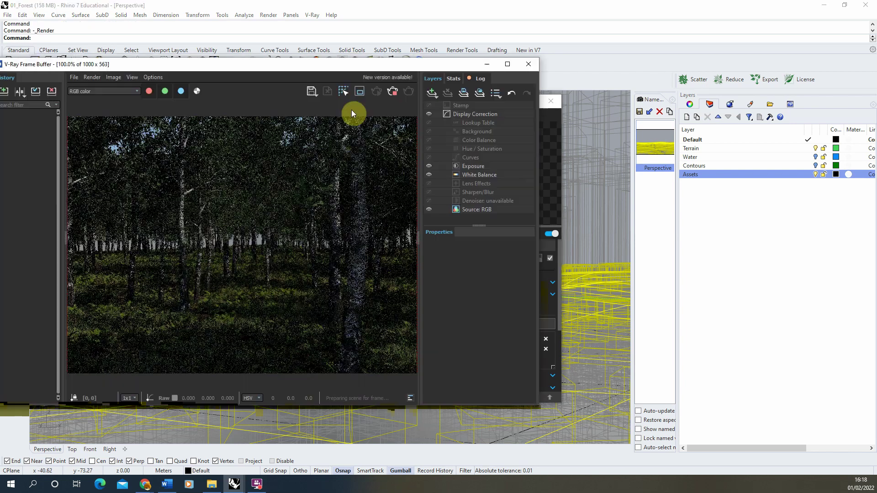
pyautogui.click(561, 113)
pyautogui.moveTo(484, 101); pyautogui.dragTo(688, 112)
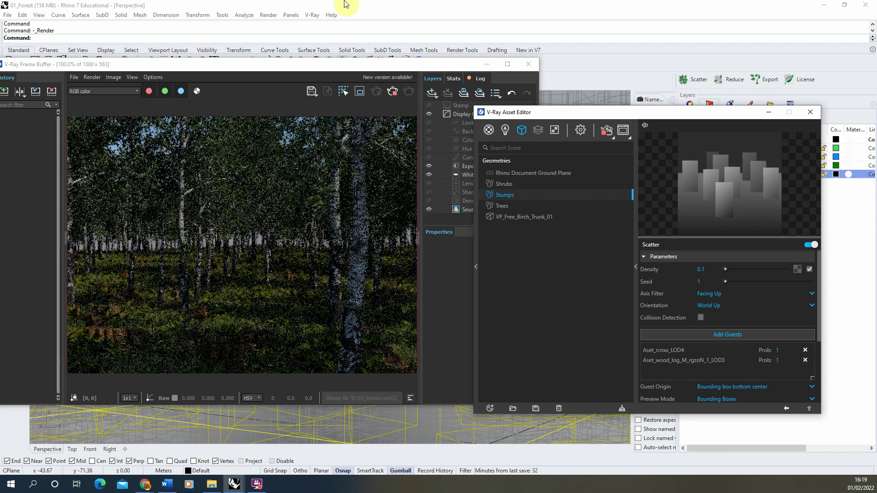
# - Arrange the render and Asset Editor windows side by side and set the Shrubs scatter's scale Random Max to 2.5
pyautogui.moveTo(342, 63); pyautogui.dragTo(366, 45)
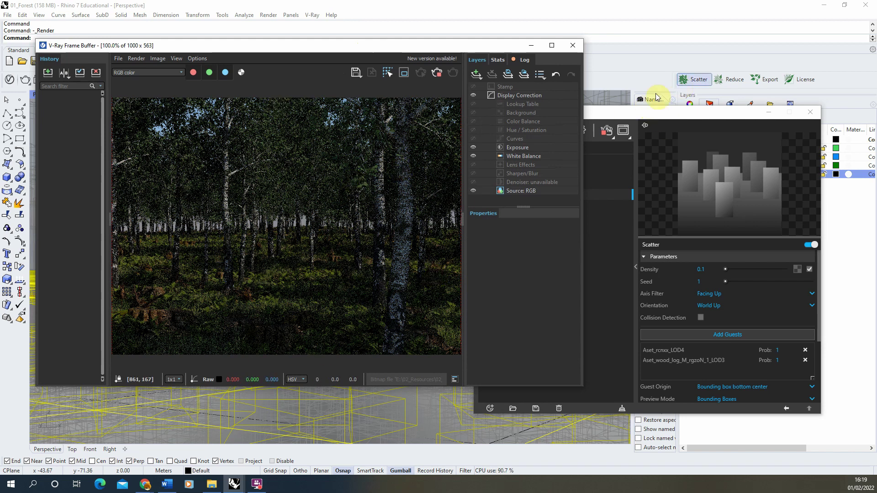
pyautogui.moveTo(616, 111); pyautogui.dragTo(624, 94)
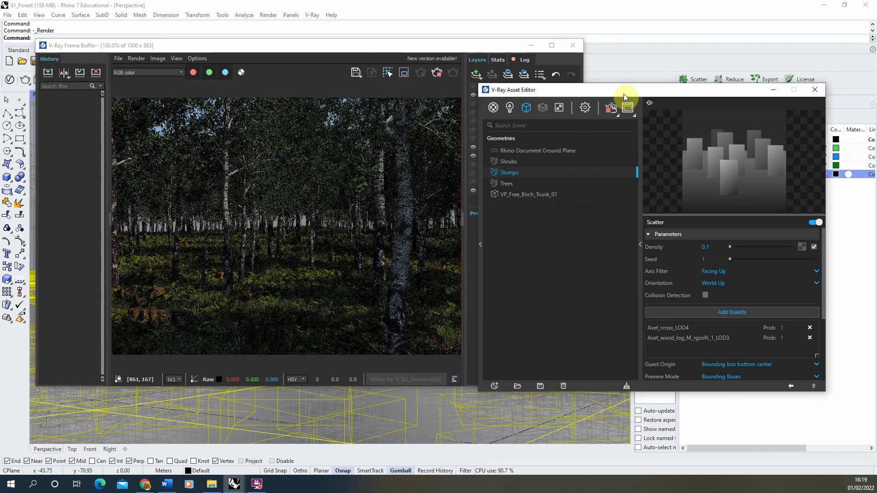
pyautogui.click(514, 161)
pyautogui.scroll(-3, 811, 345)
pyautogui.click(714, 362)
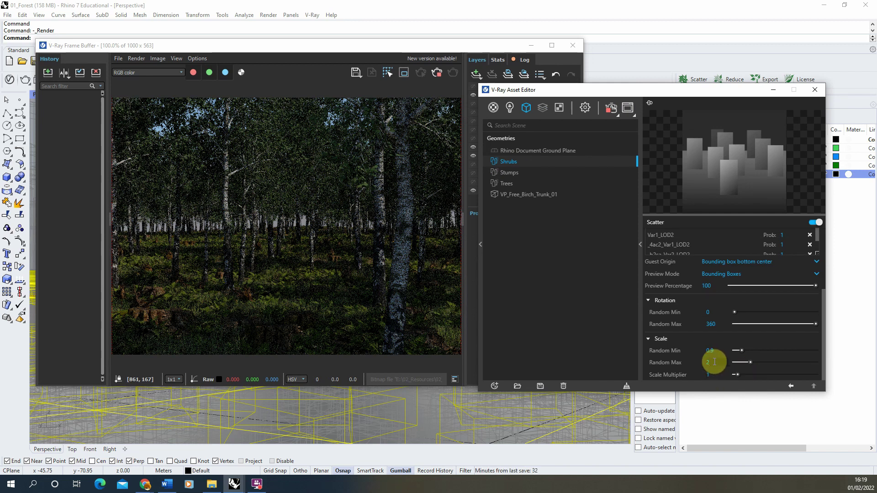
pyautogui.write('.5')
pyautogui.press('Return')
pyautogui.moveTo(379, 51); pyautogui.dragTo(377, 48)
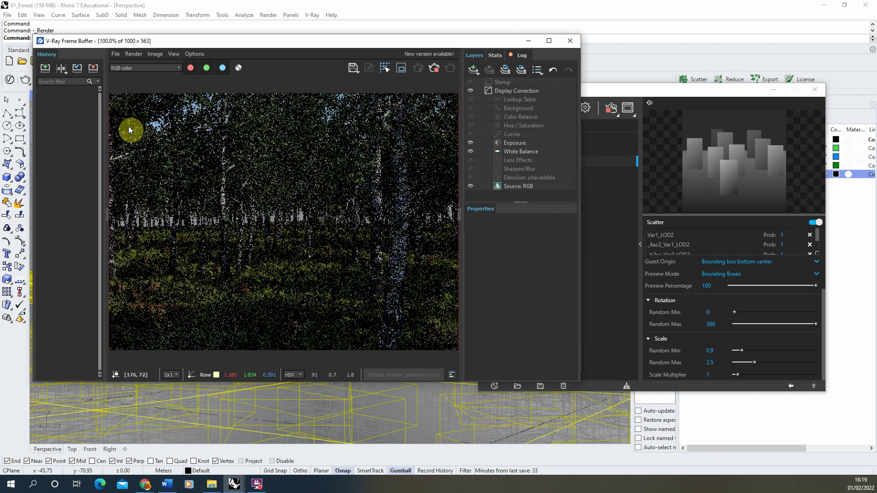
# - Enable the volumetric environment with Environment Fog in the render settings and set the fog distance to 100
pyautogui.moveTo(638, 88); pyautogui.dragTo(621, 63)
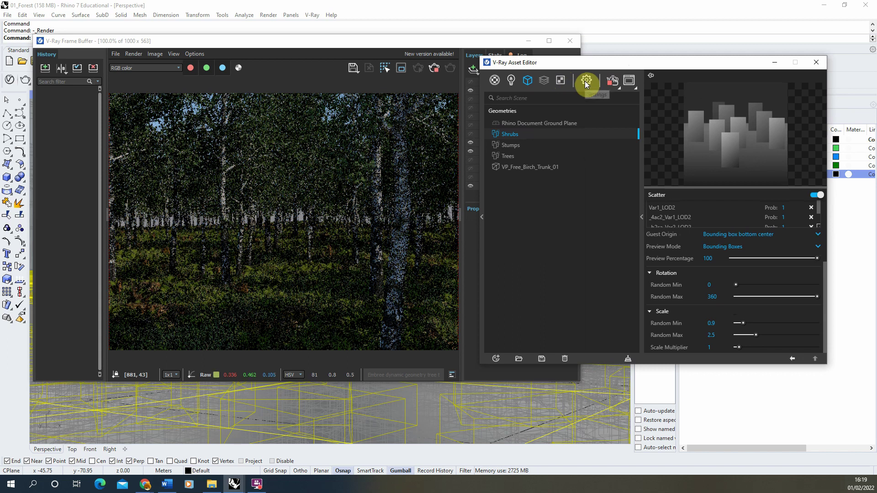
pyautogui.click(587, 82)
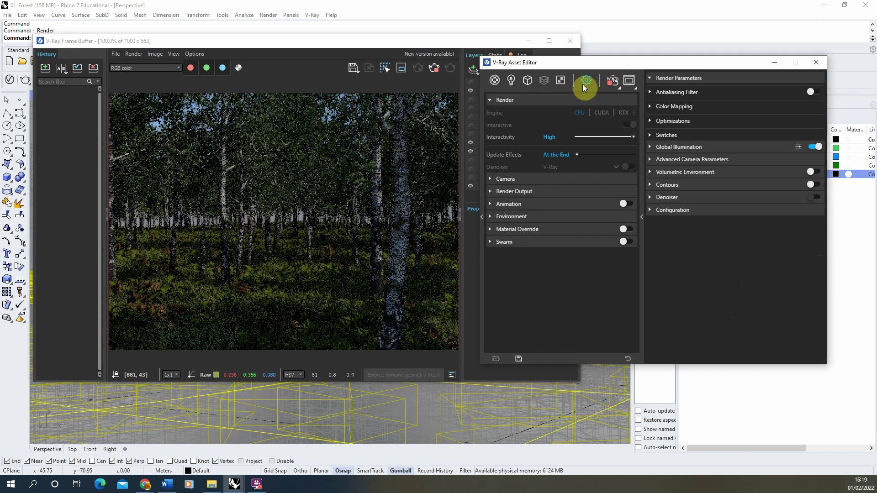
pyautogui.click(666, 172)
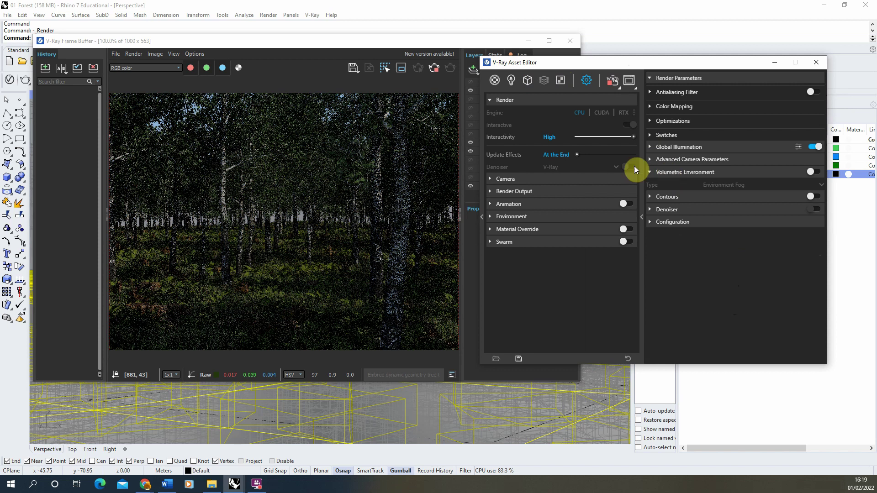
pyautogui.click(813, 172)
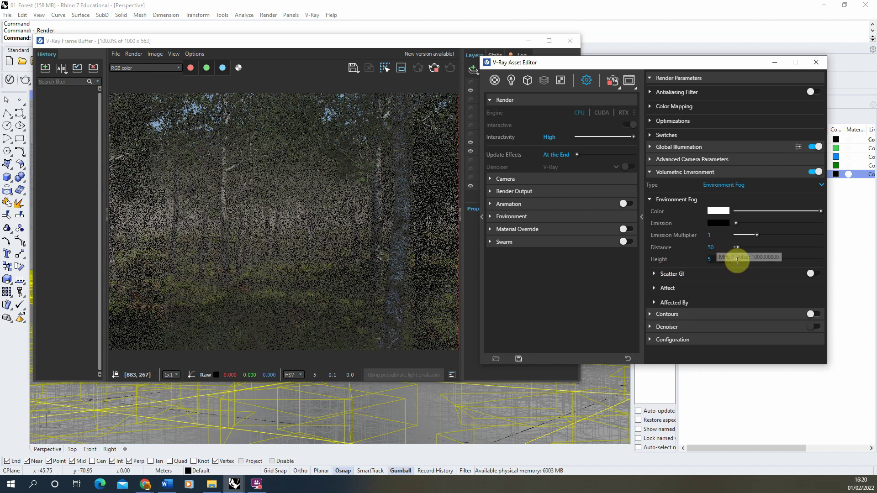
pyautogui.doubleClick(711, 247)
pyautogui.write('100')
pyautogui.press('Return')
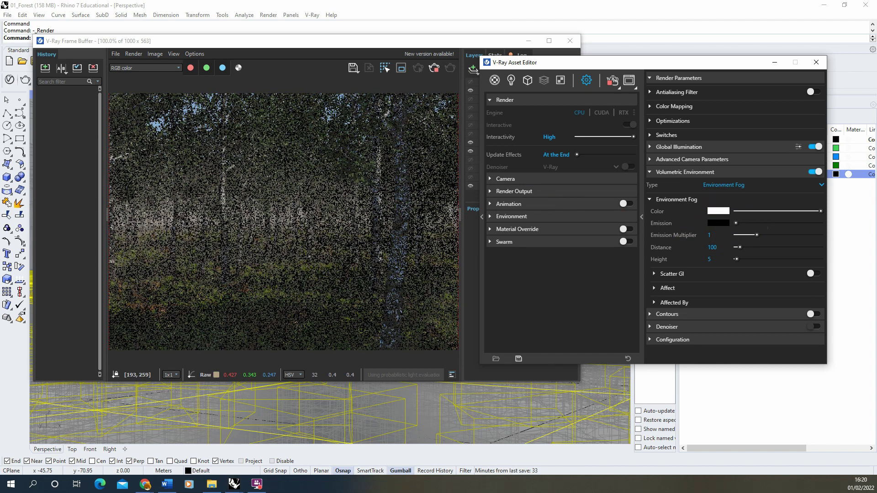
# - Set the environment fog's color to a pale blue of about R 0.831, G 0.916, B 1
pyautogui.click(718, 211)
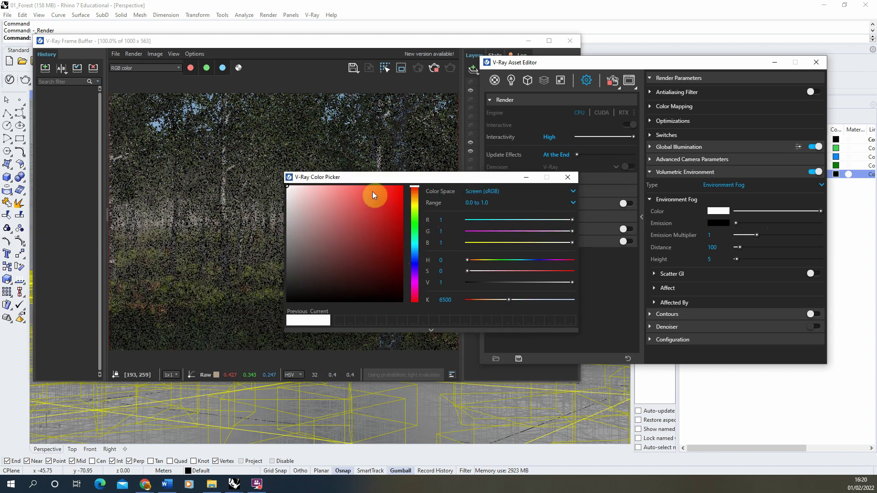
pyautogui.moveTo(385, 179); pyautogui.dragTo(376, 316)
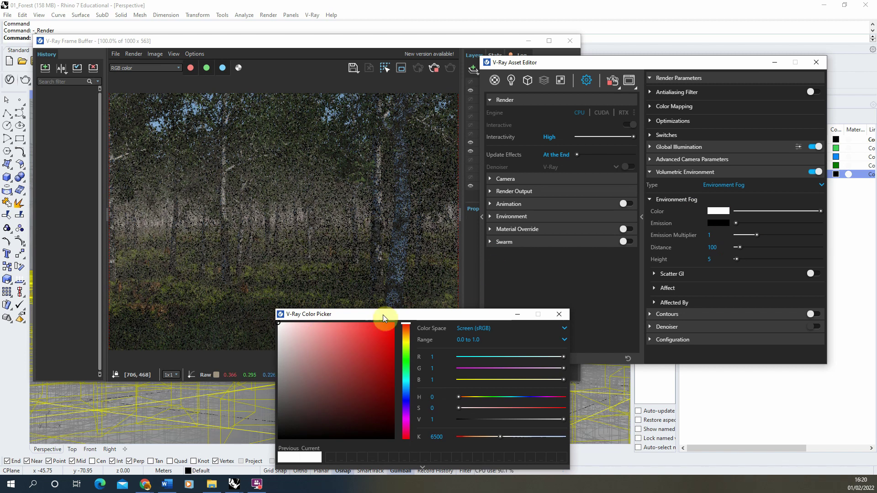
pyautogui.moveTo(375, 311); pyautogui.dragTo(379, 263)
pyautogui.click(396, 341)
pyautogui.moveTo(298, 276)
pyautogui.mouseDown()
pyautogui.moveTo(305, 268)
pyautogui.moveTo(292, 267)
pyautogui.mouseUp()
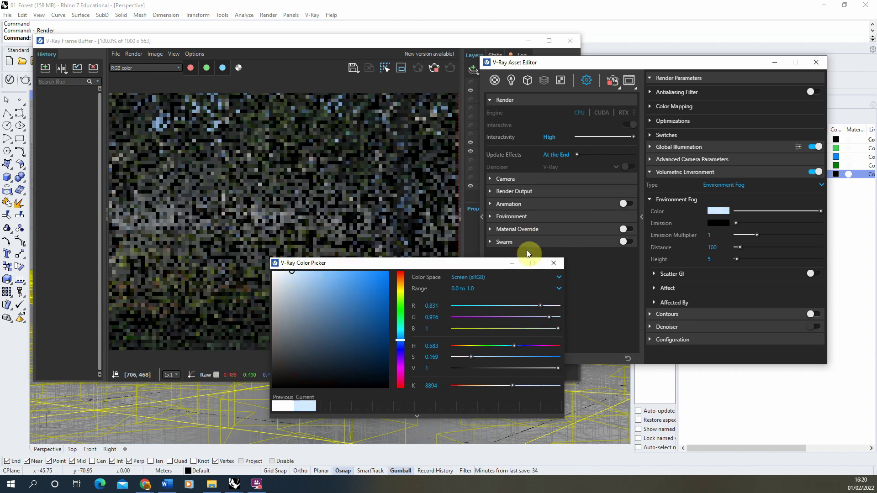
pyautogui.click(519, 262)
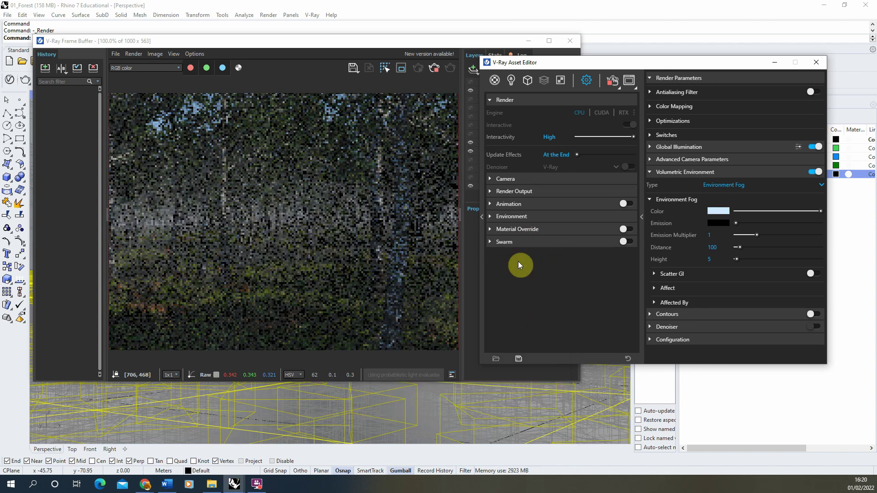
# - Set the environment fog's height to 7 and check the whole foggy render
pyautogui.click(712, 259)
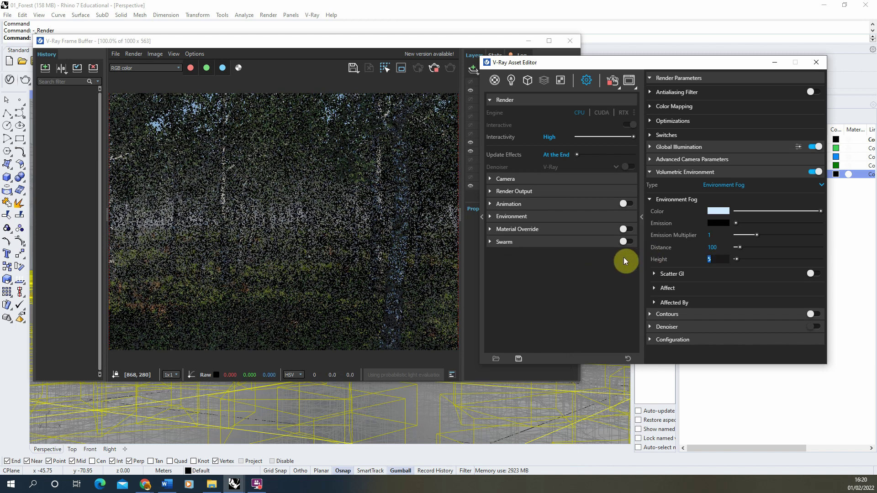
pyautogui.write('7')
pyautogui.press('Return')
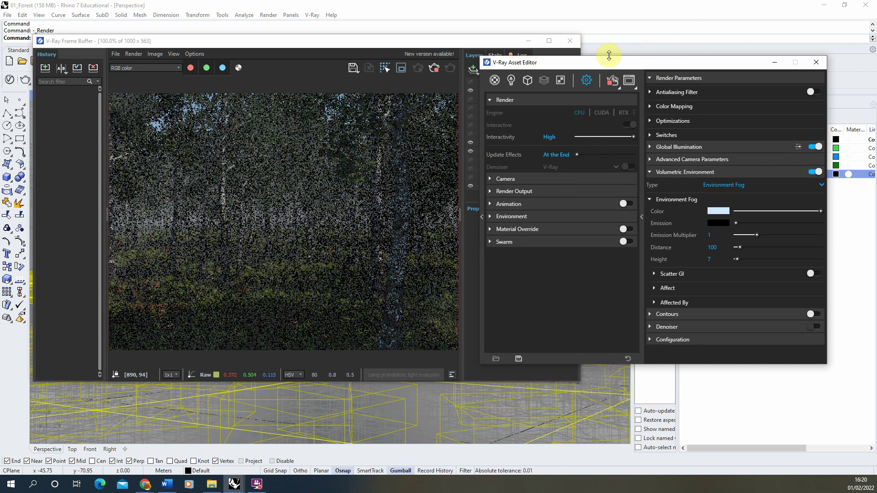
pyautogui.moveTo(608, 63); pyautogui.dragTo(624, 58)
pyautogui.scroll(-2, 292, 243)
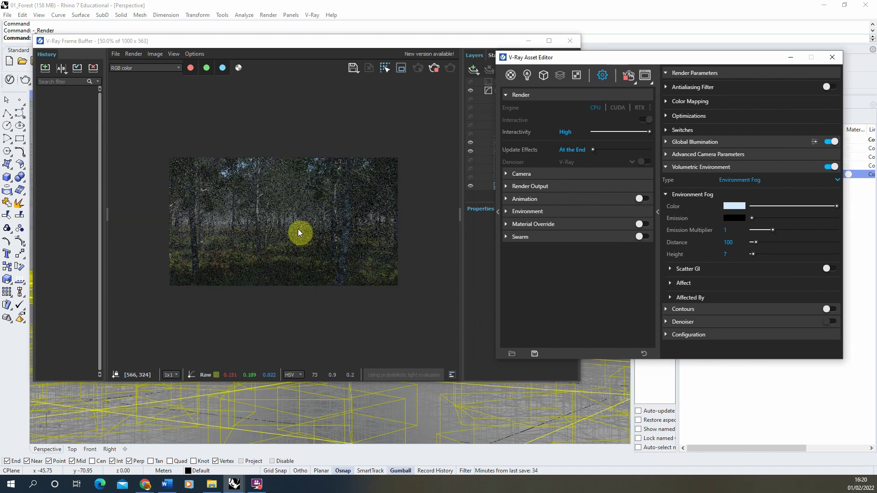
pyautogui.scroll(2, 273, 191)
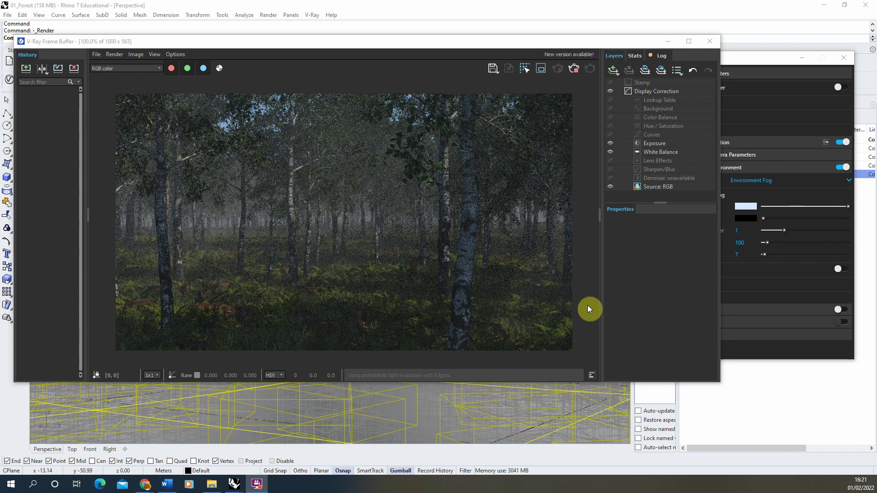
# - Turn the Rhino Document Sun's custom orientation to a horizontal angle of about 35.8
pyautogui.moveTo(730, 58); pyautogui.dragTo(736, 59)
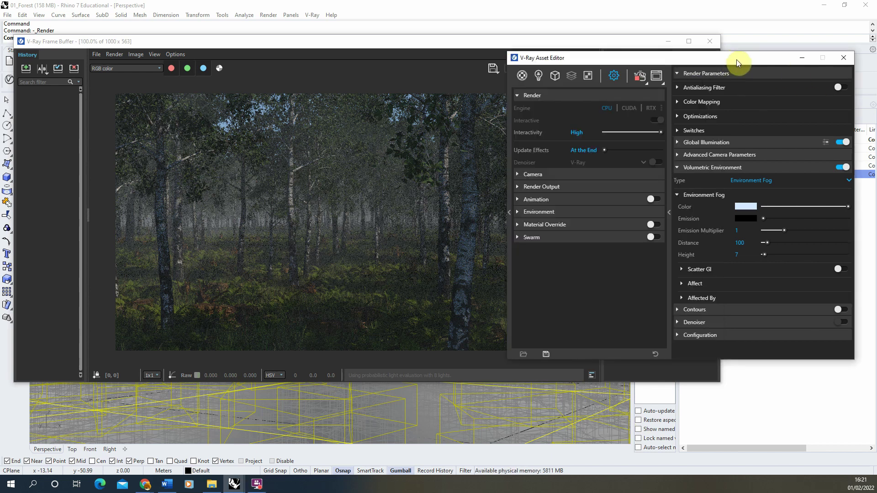
pyautogui.click(545, 78)
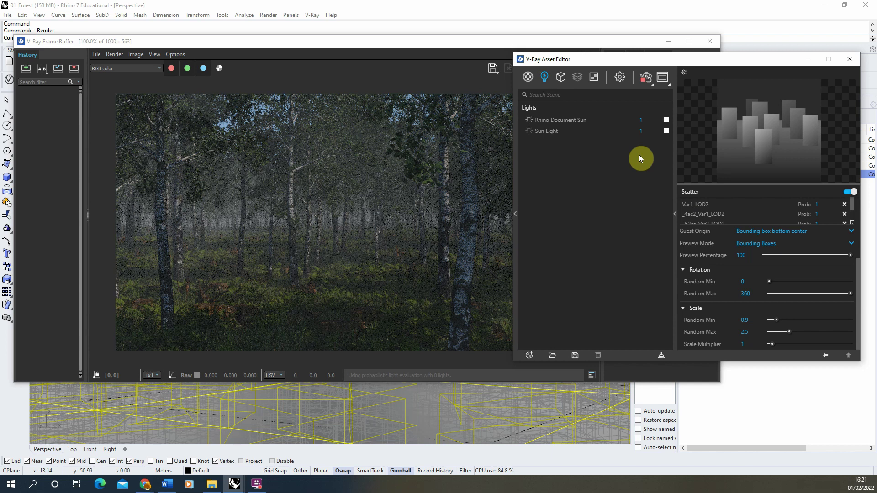
pyautogui.click(577, 120)
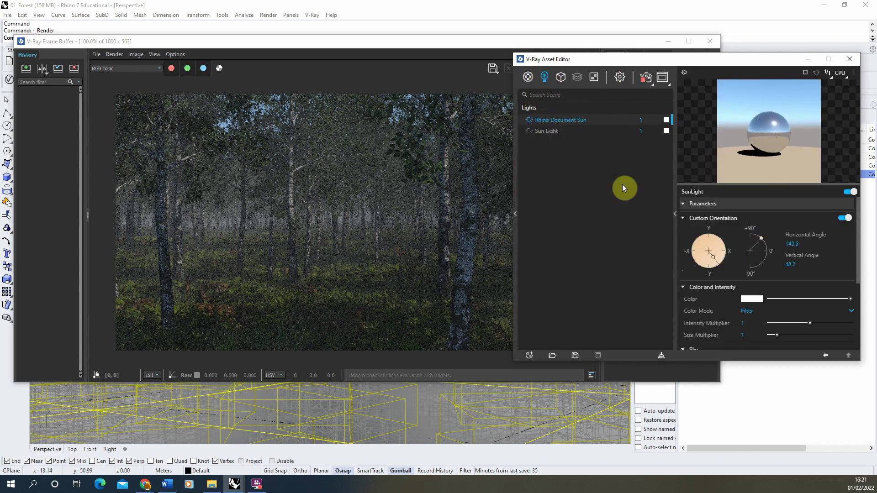
pyautogui.click(717, 238)
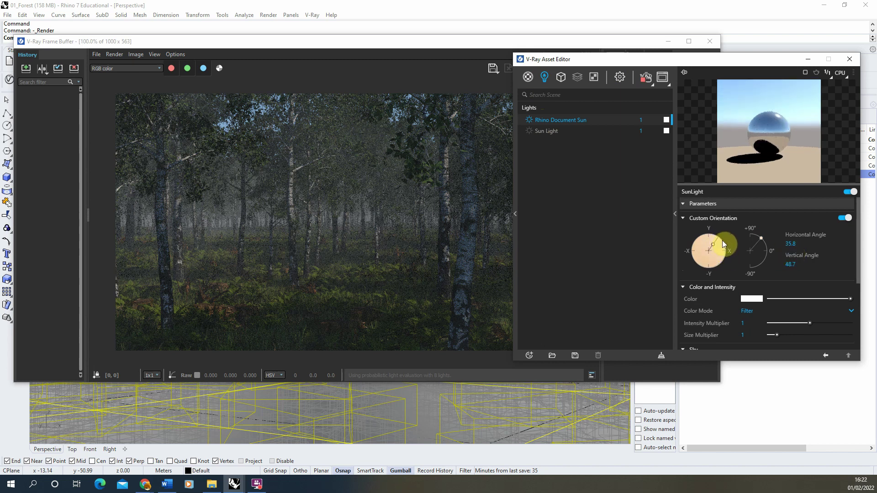